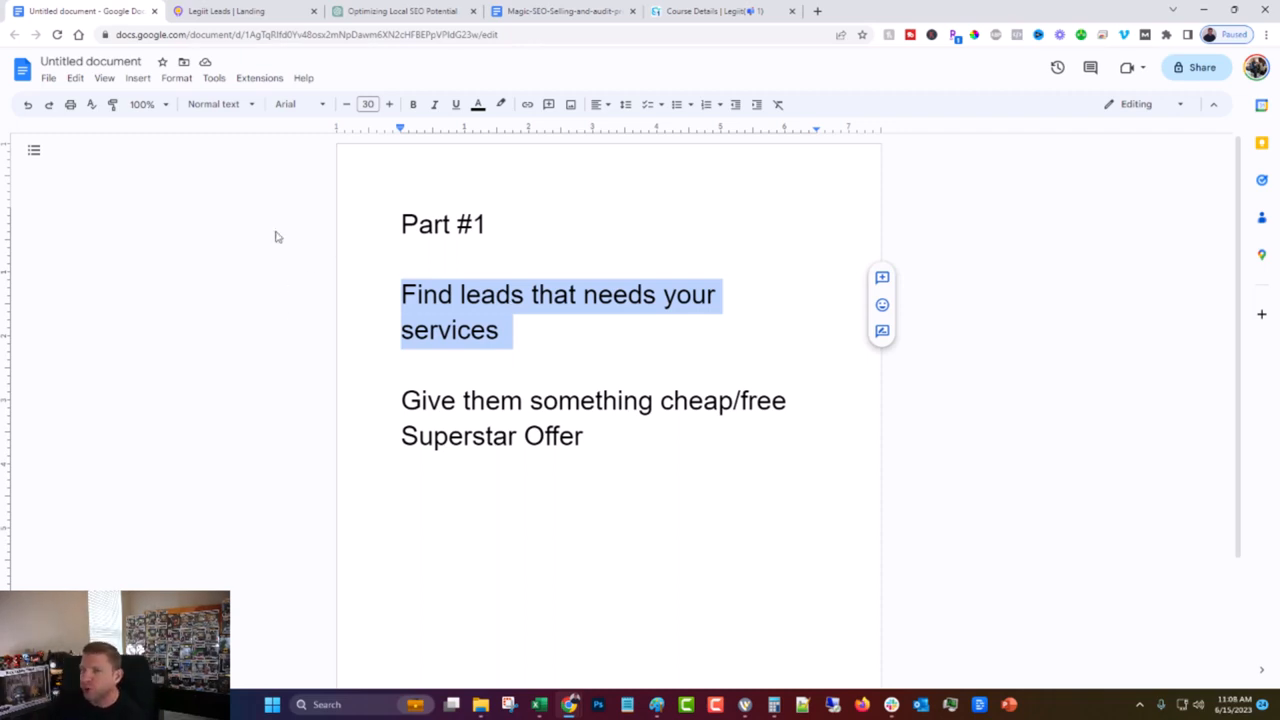
- Switch to the Legiit Leads website and log in with the prefilled account credentials
{"action": "left_click", "coordinate": [215, 11]}
{"action": "scroll", "coordinate": [323, 283], "scroll_direction": "up", "scroll_amount": 5}
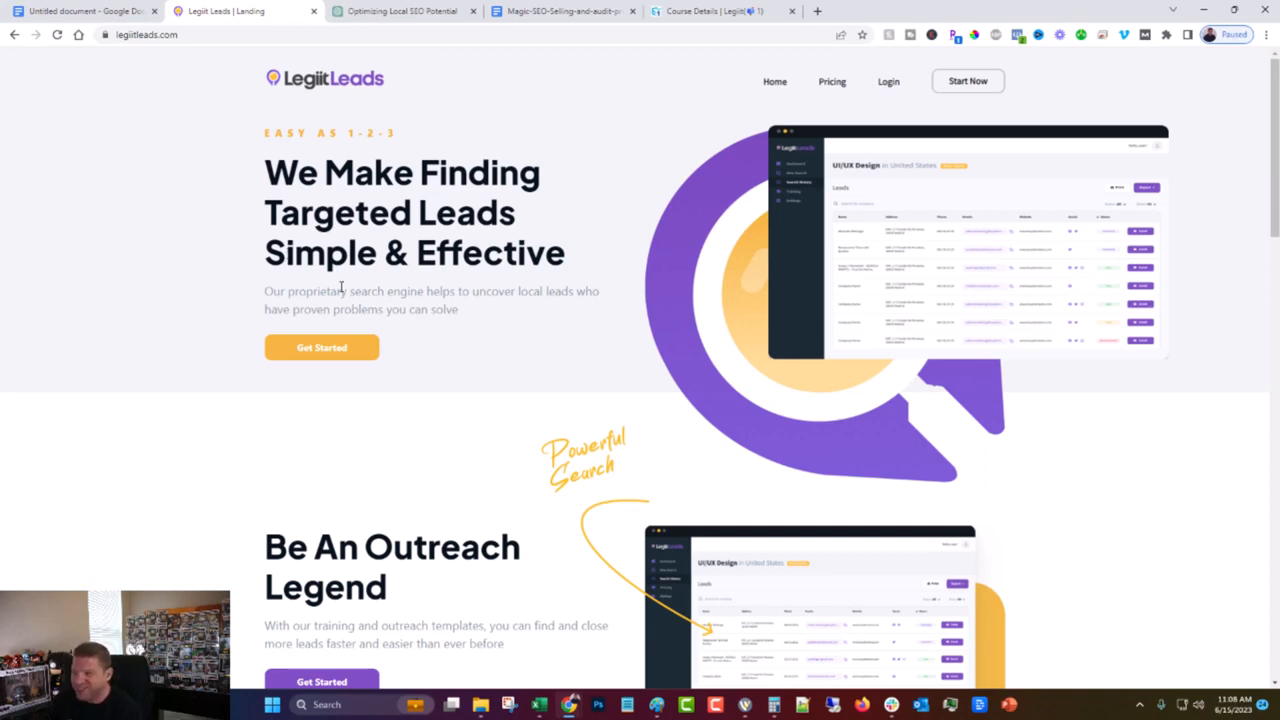
{"action": "scroll", "coordinate": [537, 403], "scroll_direction": "down", "scroll_amount": 4}
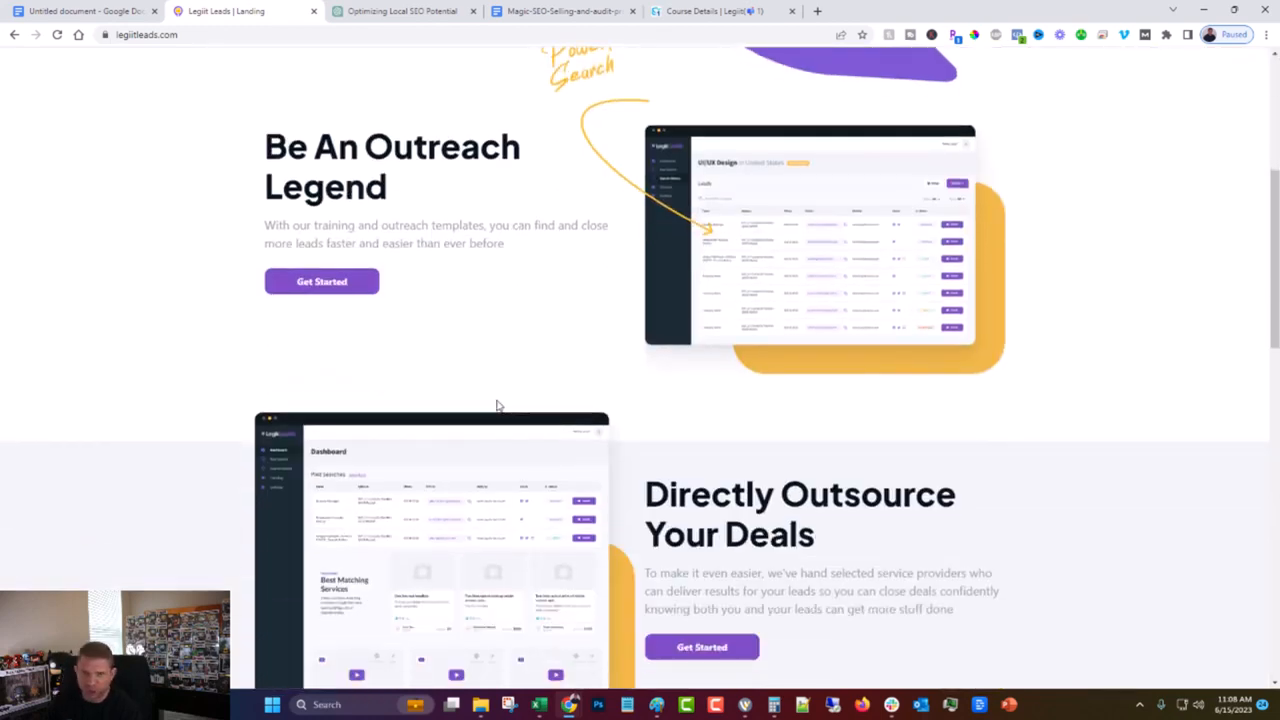
{"action": "scroll", "coordinate": [493, 405], "scroll_direction": "down", "scroll_amount": 3}
{"action": "scroll", "coordinate": [482, 406], "scroll_direction": "up", "scroll_amount": 7}
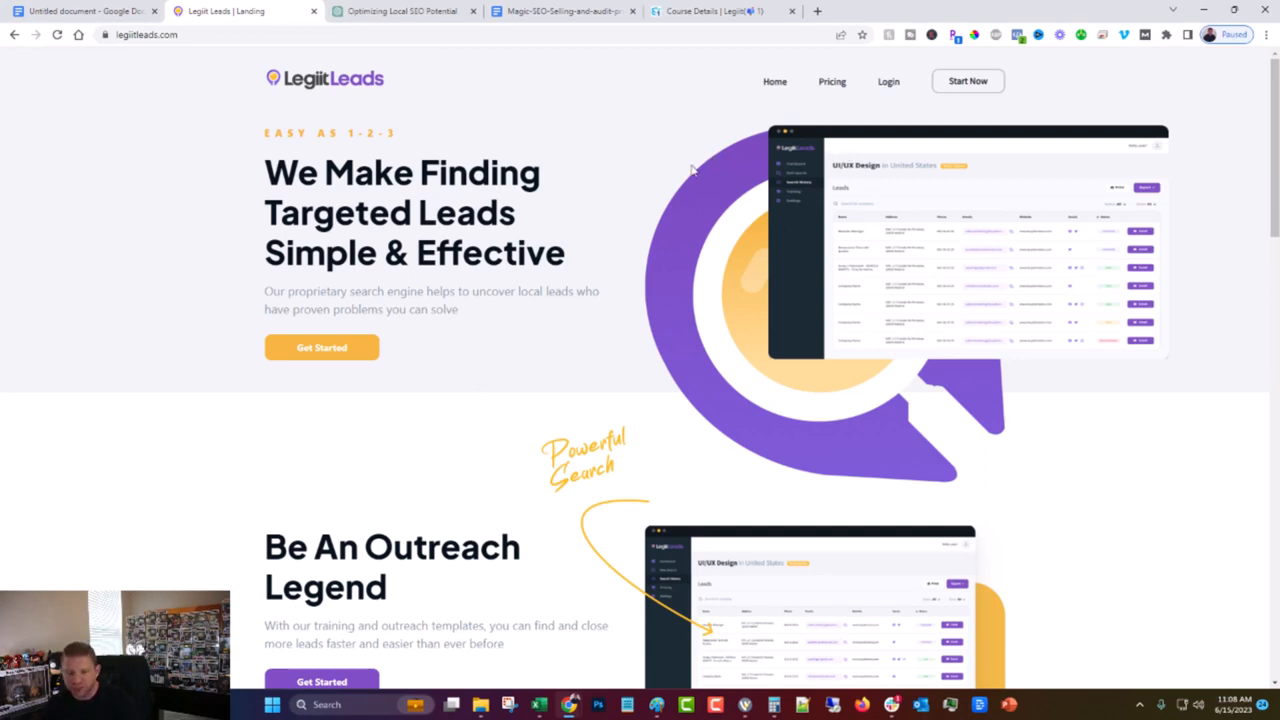
{"action": "left_click", "coordinate": [897, 88]}
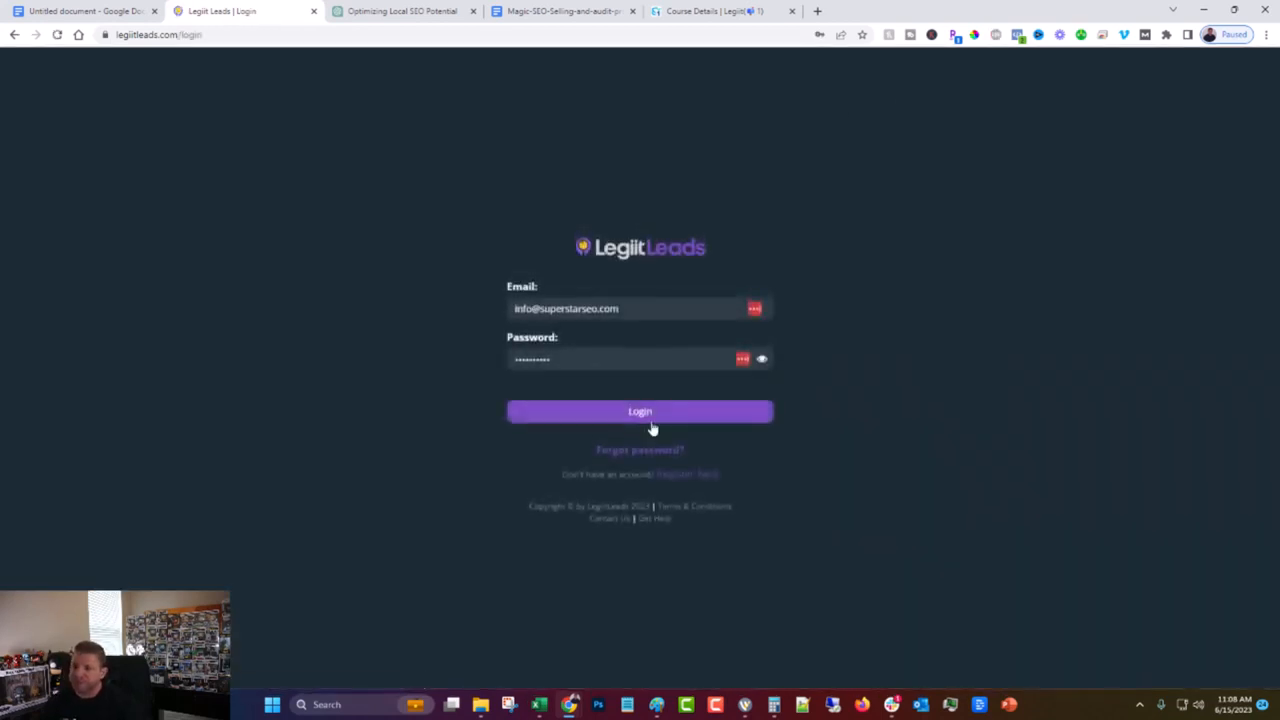
{"action": "left_click", "coordinate": [651, 414]}
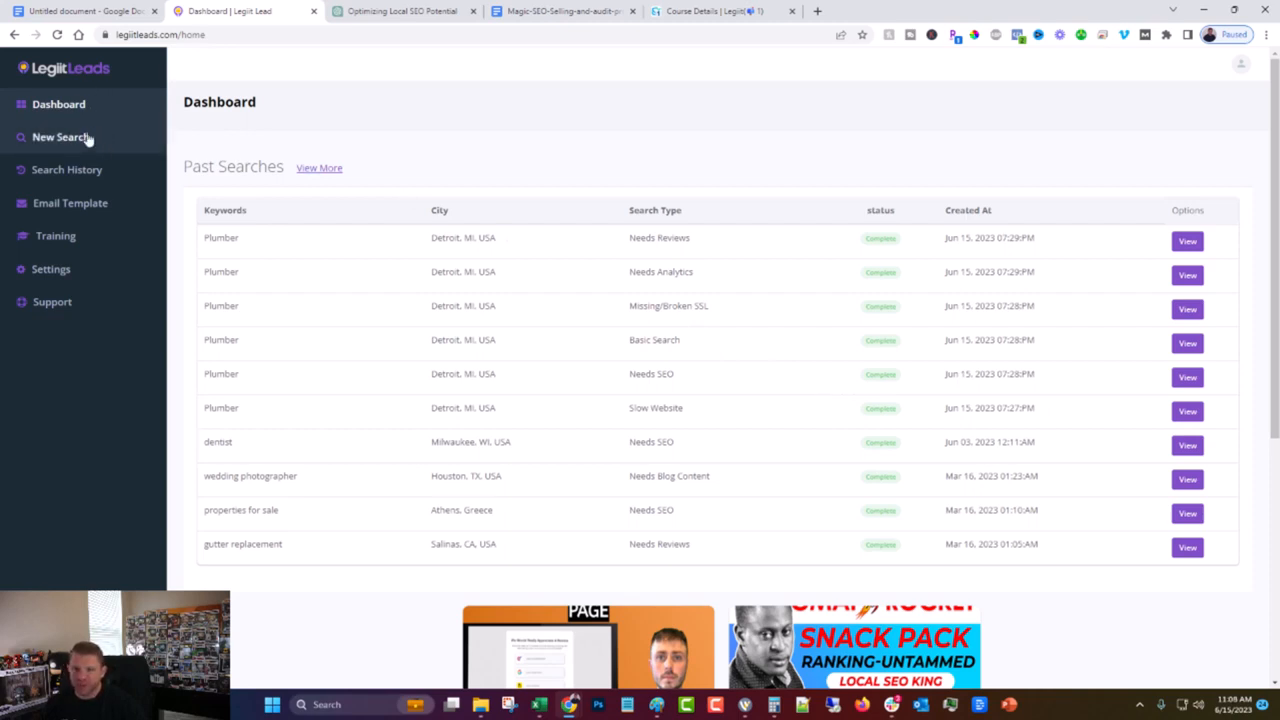
- Enlarge the Legiit Leads dashboard page to 125% zoom
{"action": "key", "text": "ctrl+plus"}
{"action": "key", "text": "ctrl+plus"}
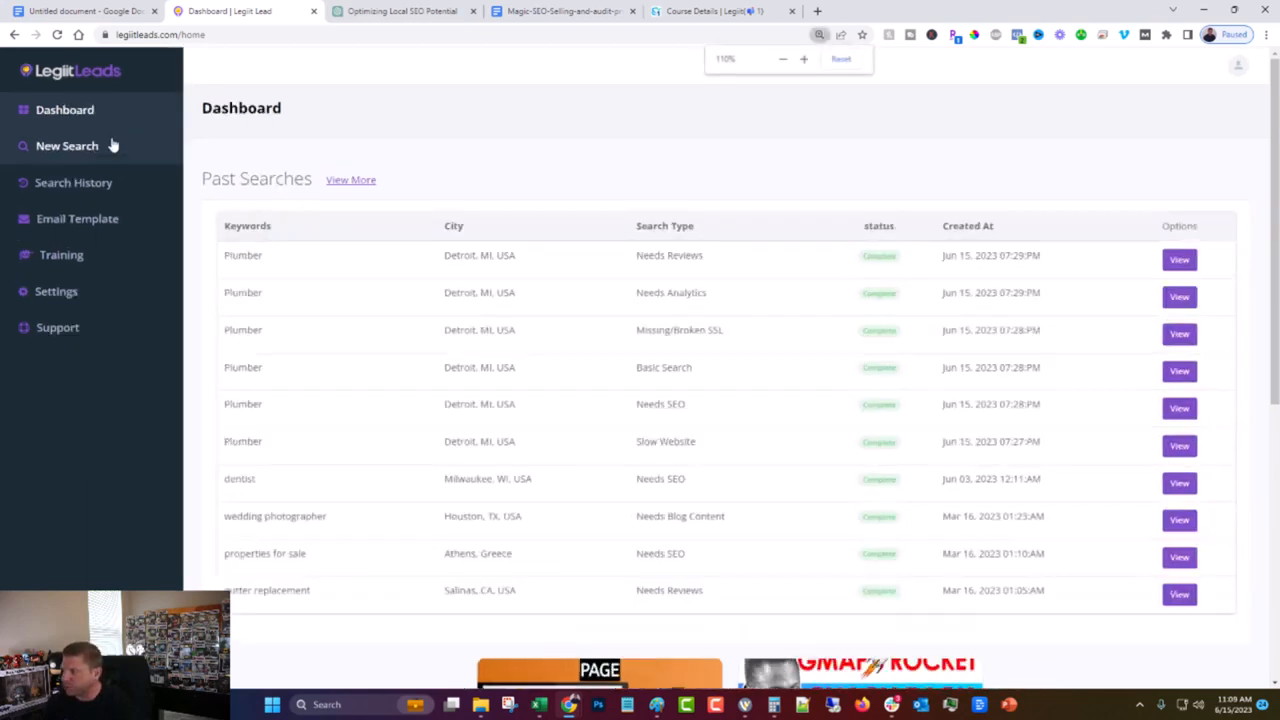
{"action": "key", "text": "ctrl+plus"}
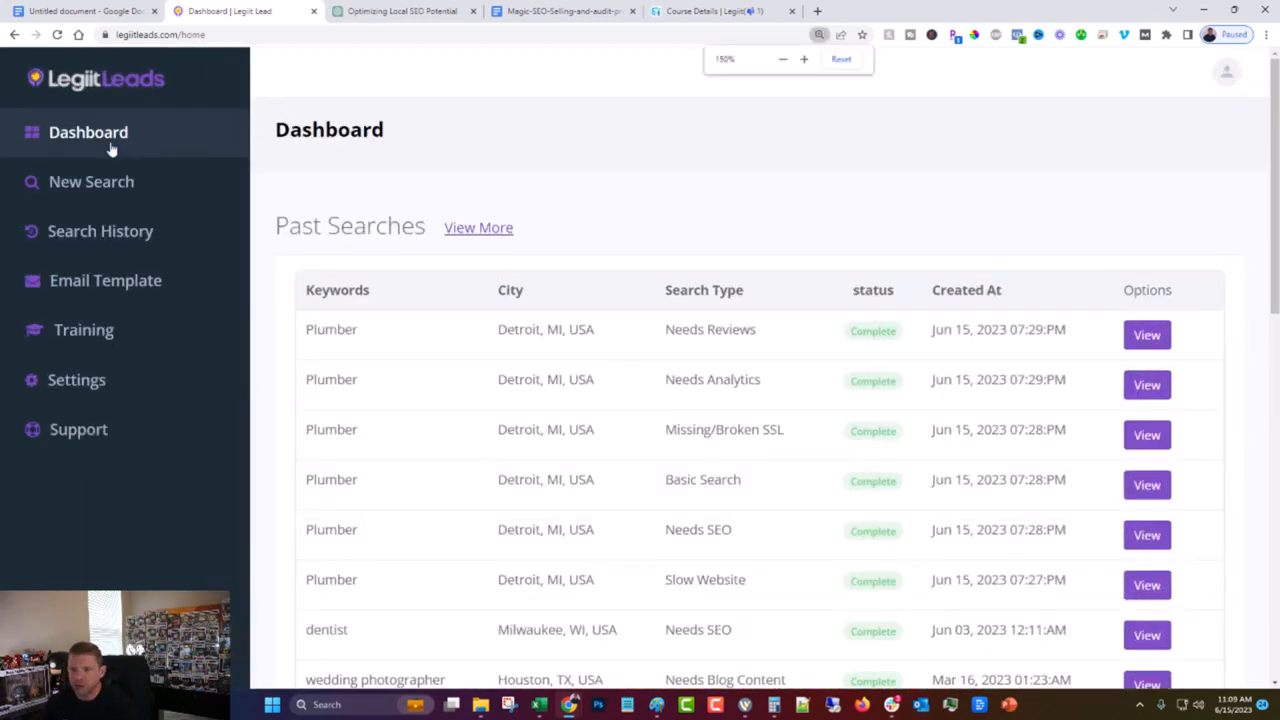
{"action": "scroll", "coordinate": [111, 149], "scroll_direction": "down", "scroll_amount": 1}
{"action": "scroll", "coordinate": [111, 149], "scroll_direction": "down", "scroll_amount": 1}
{"action": "key", "text": "ctrl+minus"}
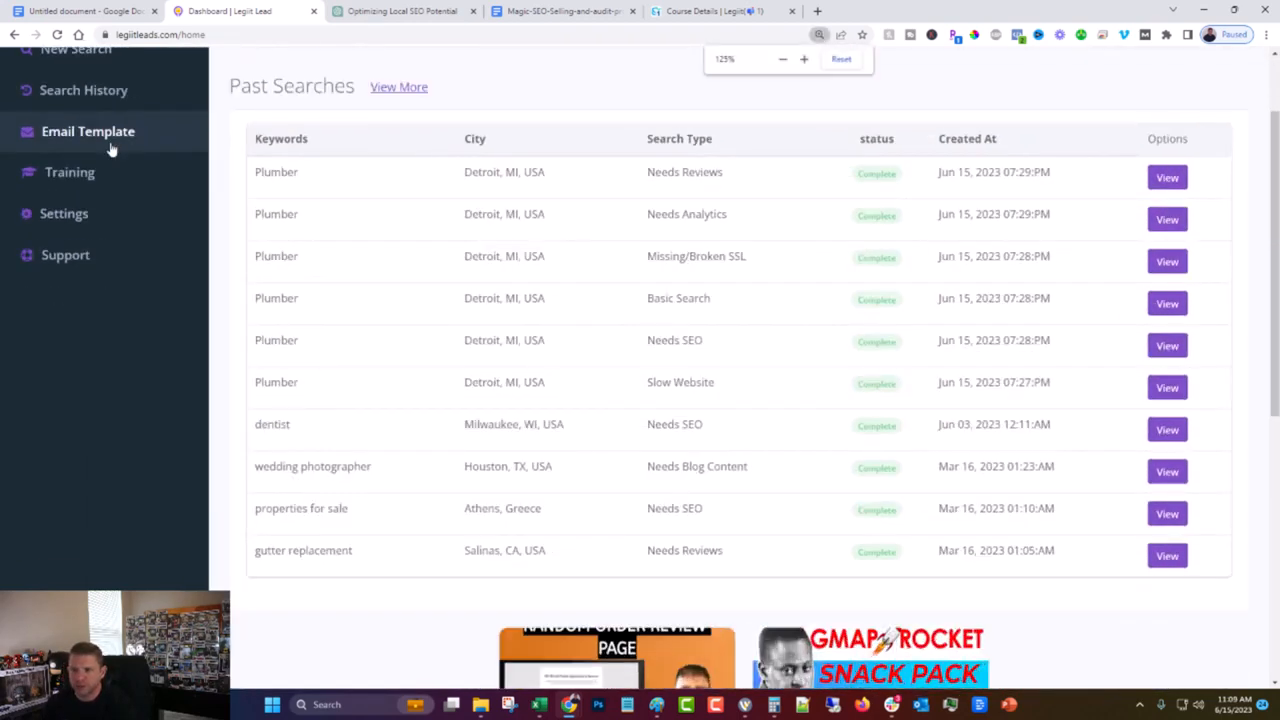
{"action": "scroll", "coordinate": [118, 133], "scroll_direction": "up", "scroll_amount": 1}
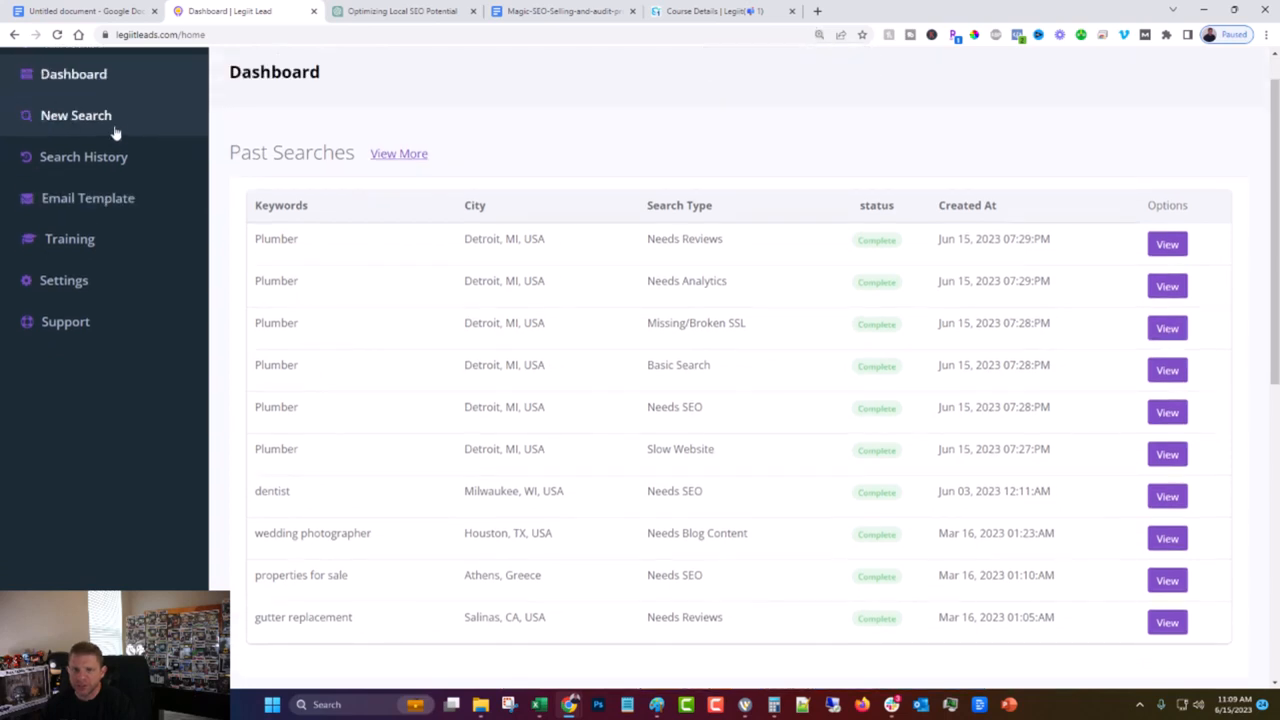
- Open the new lead search form and close the two leftover dental website tabs
{"action": "left_click", "coordinate": [114, 131]}
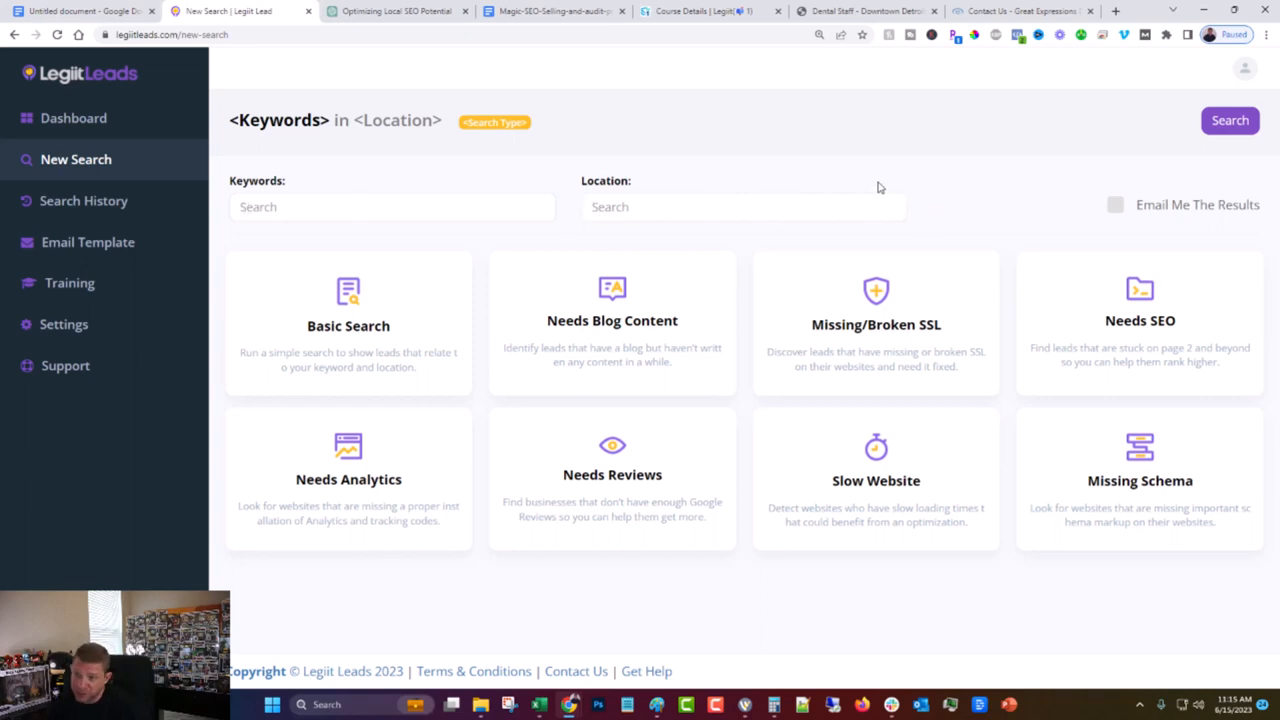
{"action": "left_click", "coordinate": [934, 11]}
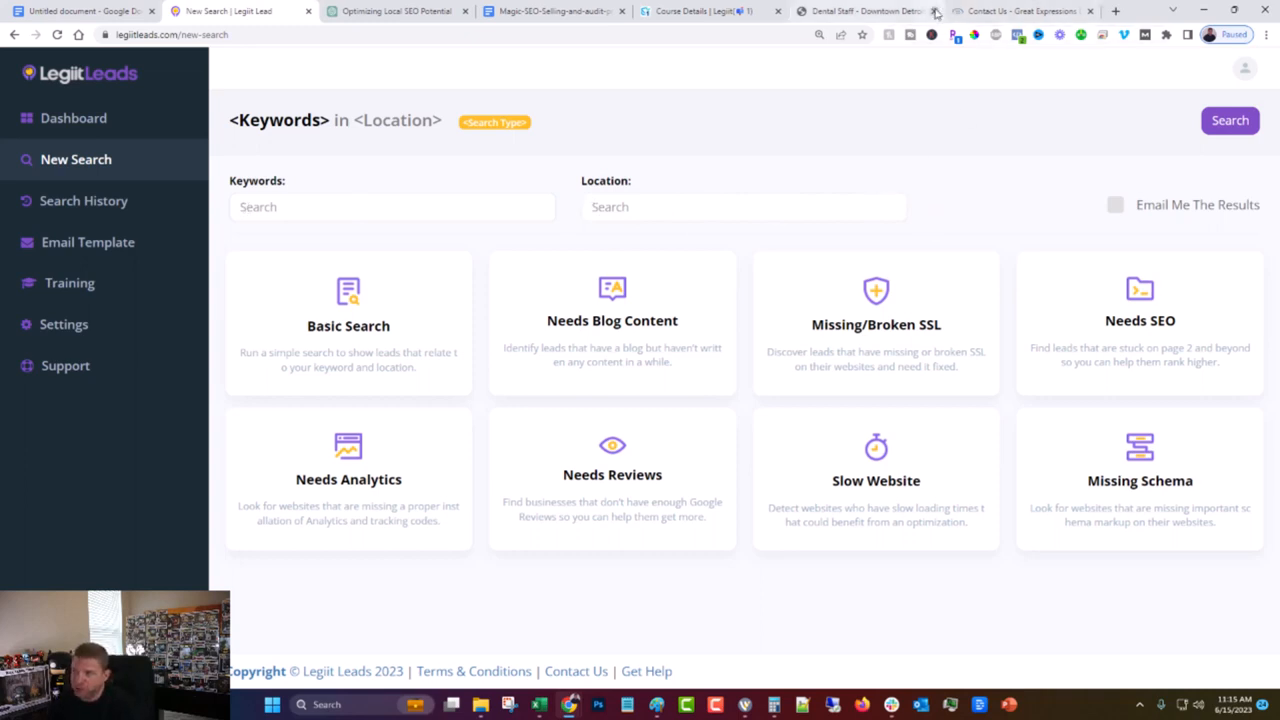
{"action": "left_click", "coordinate": [936, 11]}
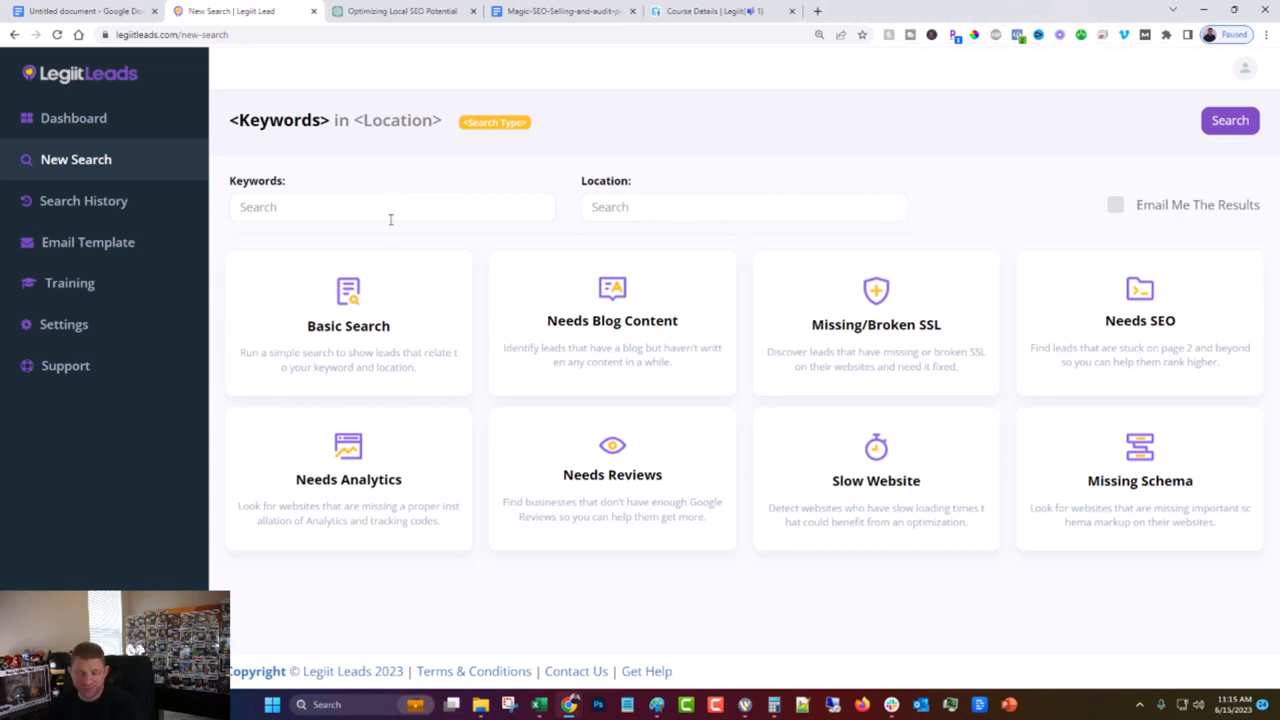
- Run a Slow Website lead search for the keyword Plumber in Detroit, MI, USA
{"action": "left_click", "coordinate": [260, 213]}
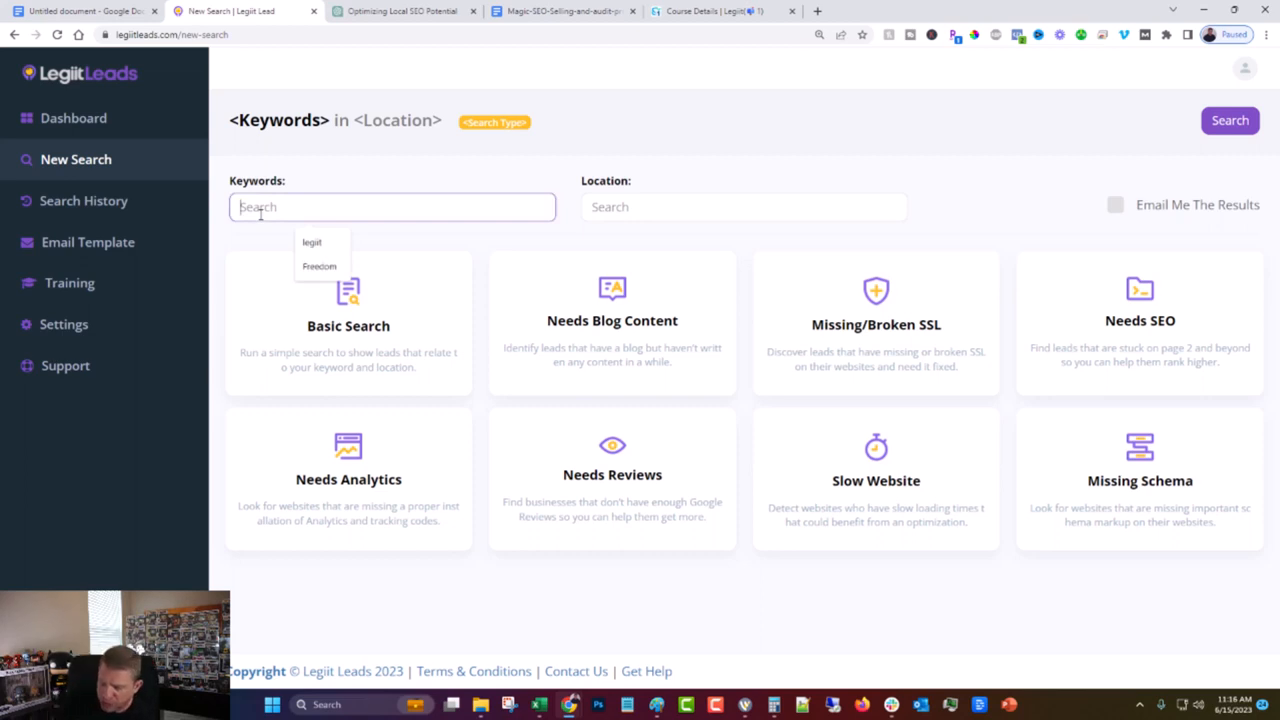
{"action": "type", "text": "Pl"}
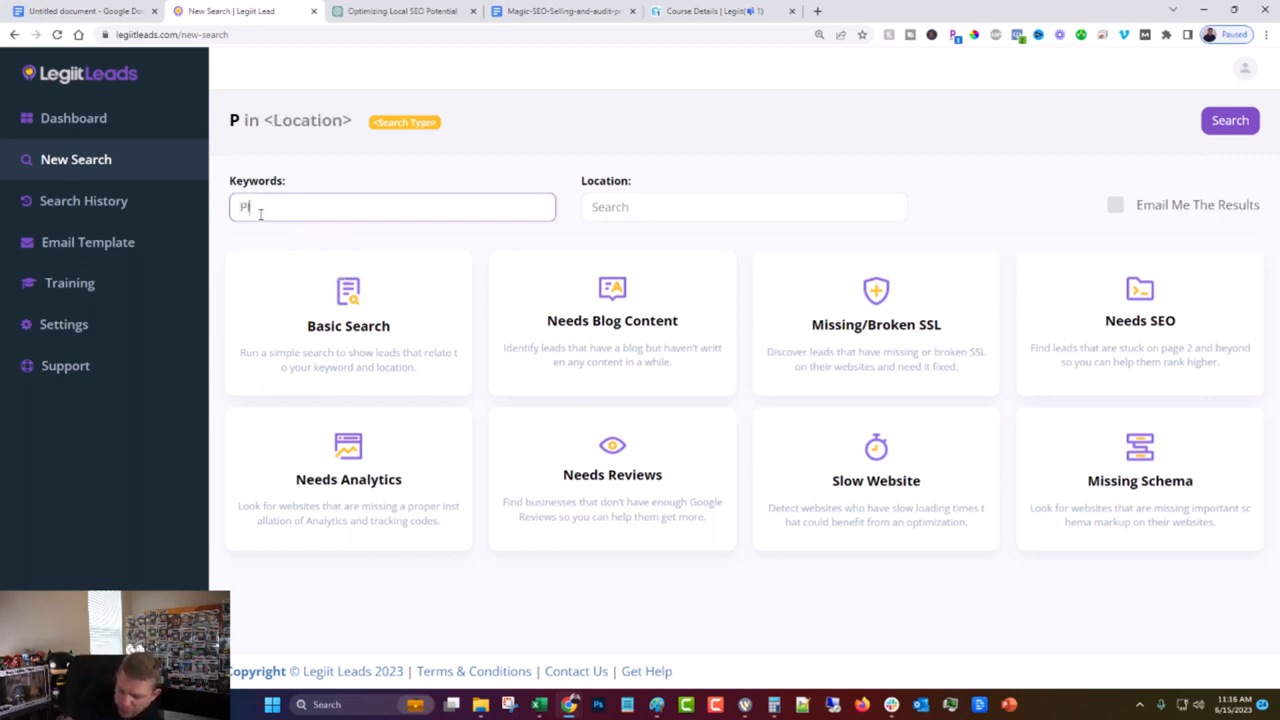
{"action": "type", "text": "umber"}
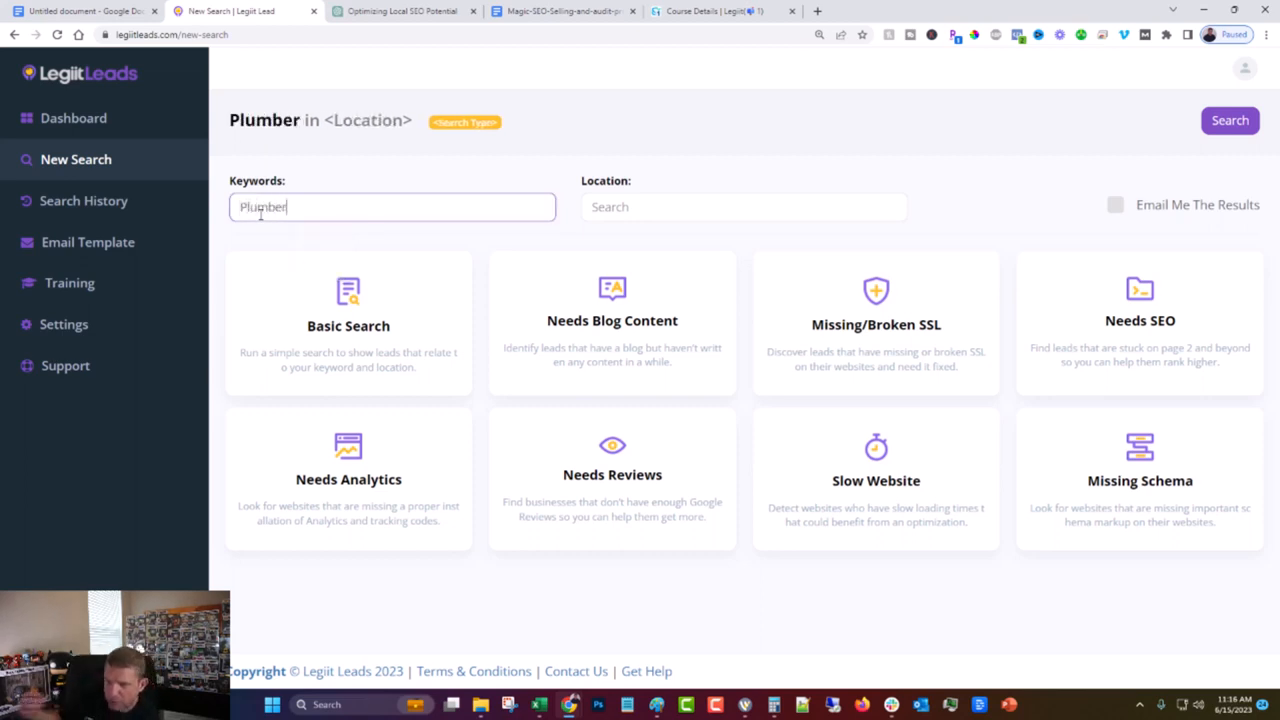
{"action": "left_click", "coordinate": [634, 209]}
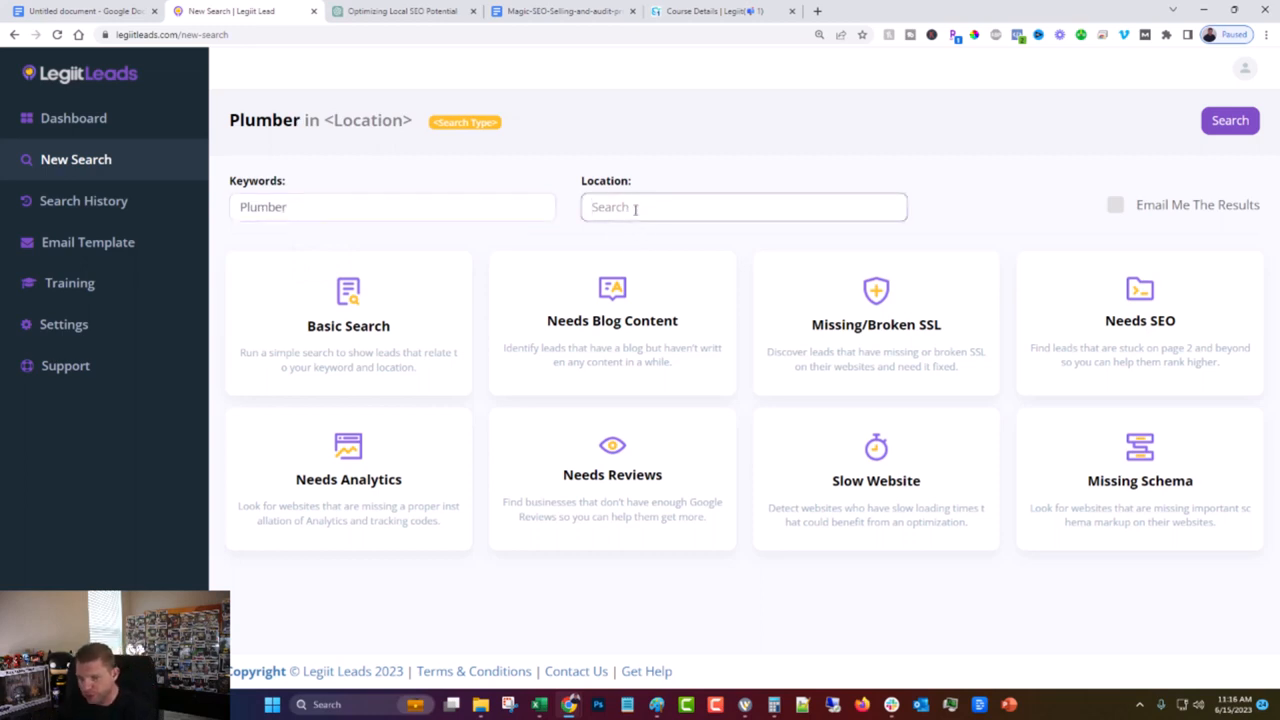
{"action": "type", "text": "De"}
{"action": "type", "text": "tr"}
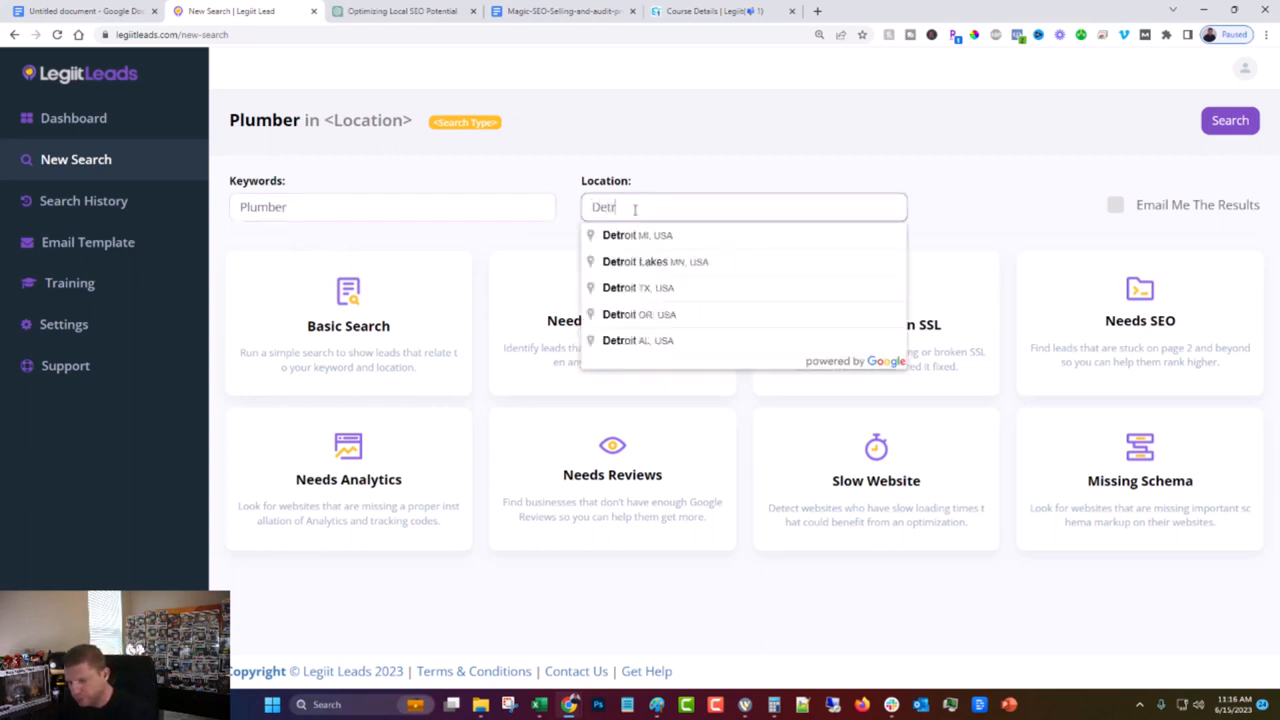
{"action": "left_click", "coordinate": [641, 236]}
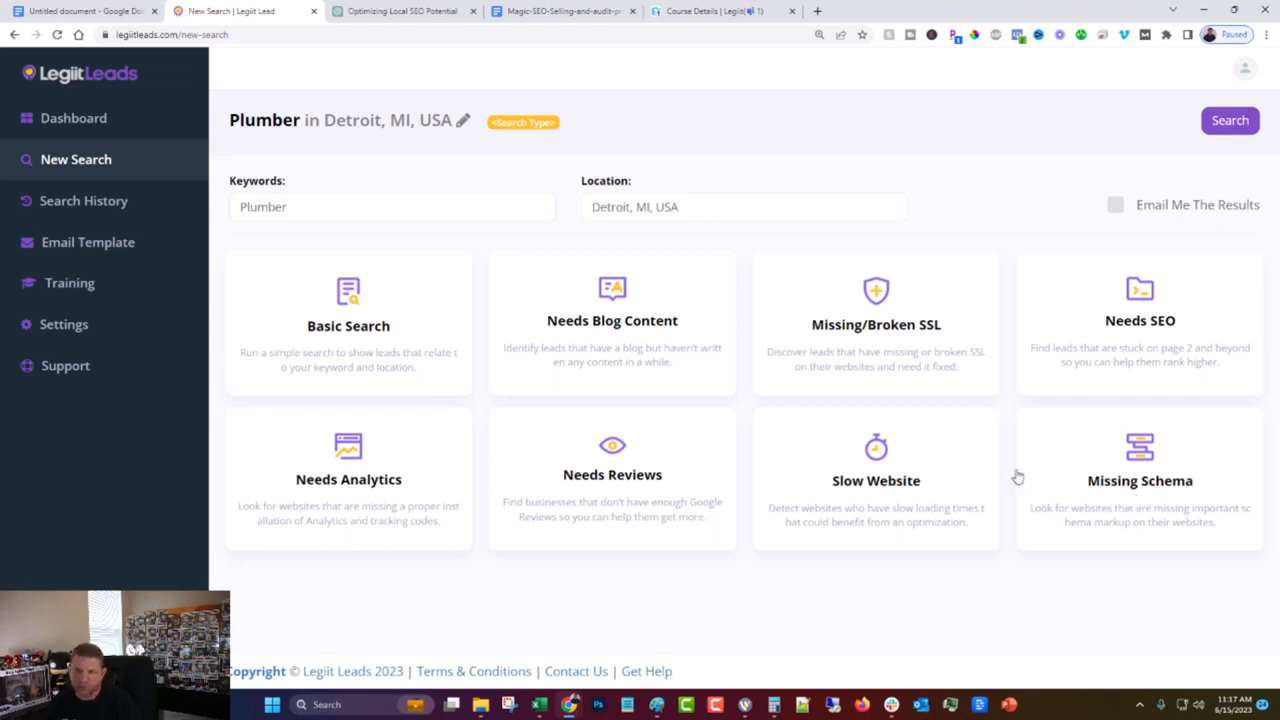
{"action": "left_click", "coordinate": [878, 452]}
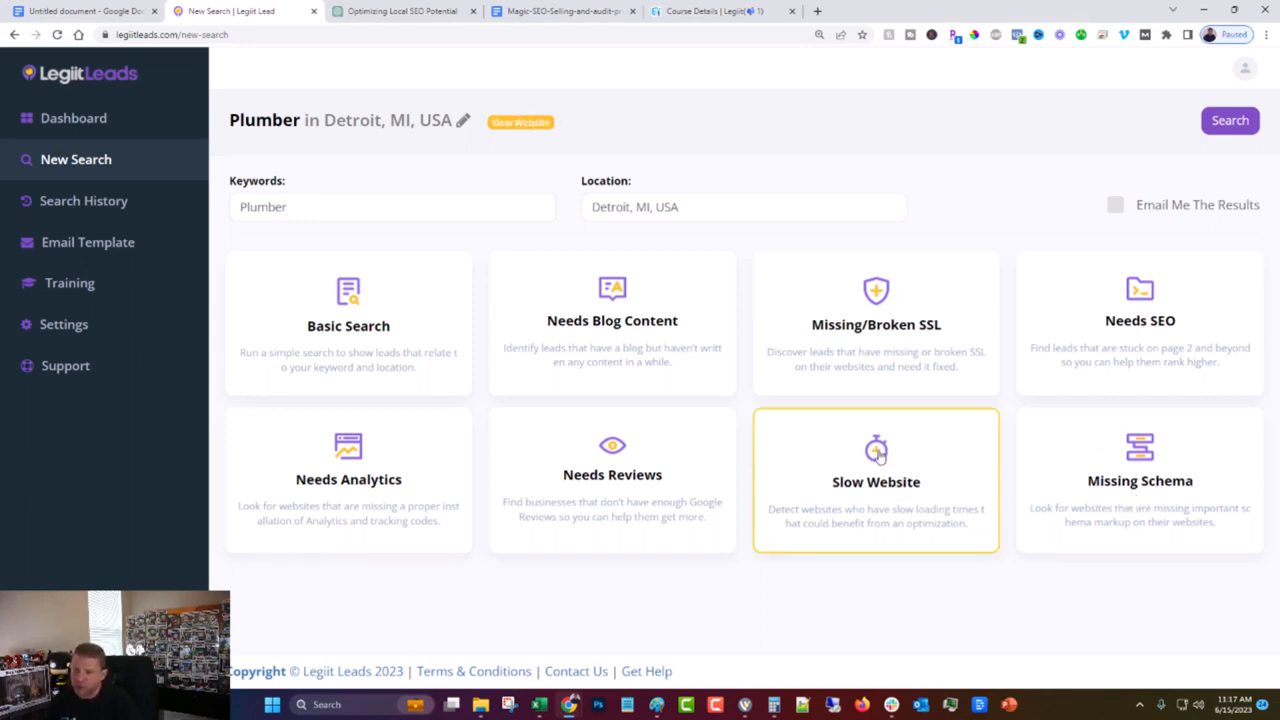
{"action": "left_click", "coordinate": [1230, 121]}
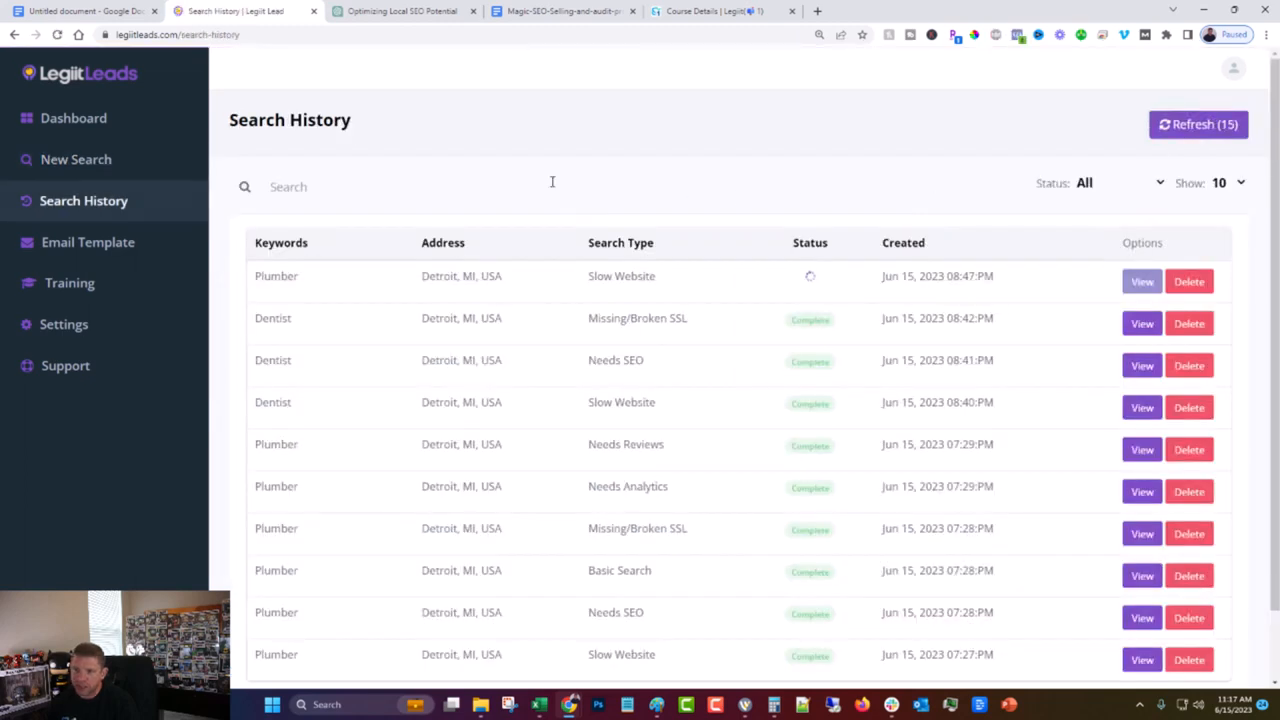
- Run a new Needs SEO lead search for the keyword Plumber in Detroit, MI, USA
{"action": "left_click", "coordinate": [86, 160]}
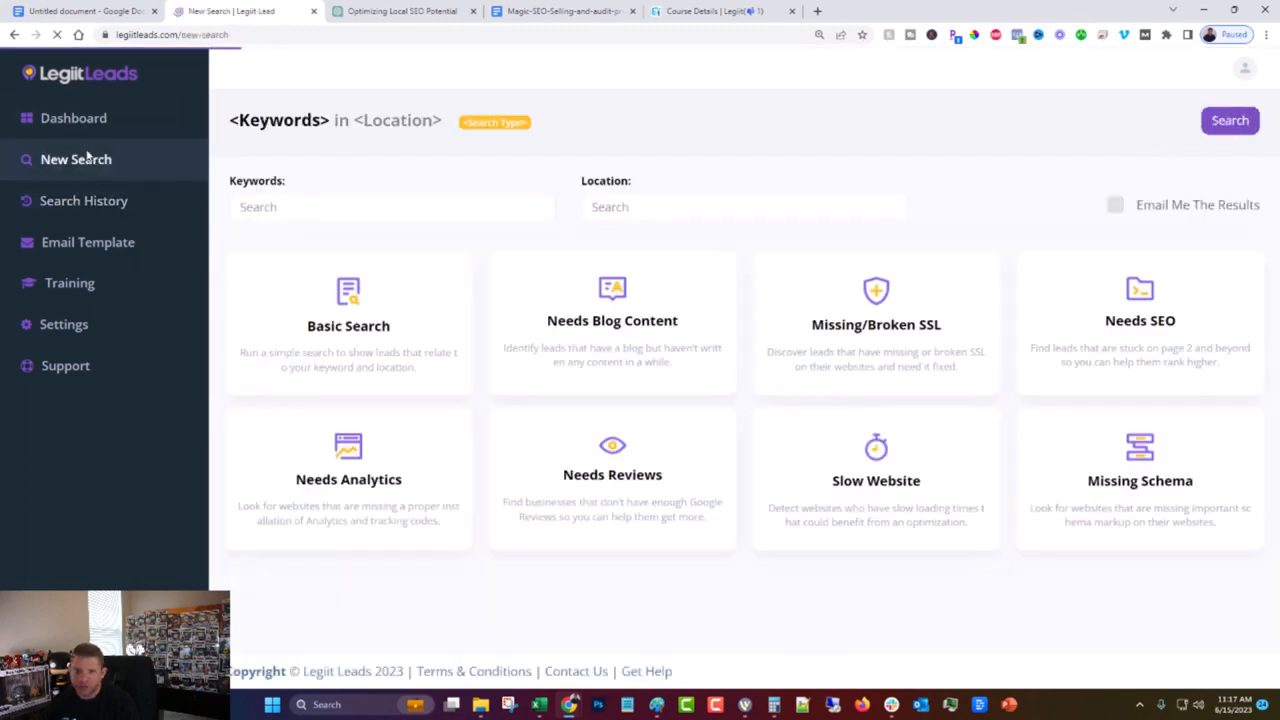
{"action": "left_click", "coordinate": [354, 206]}
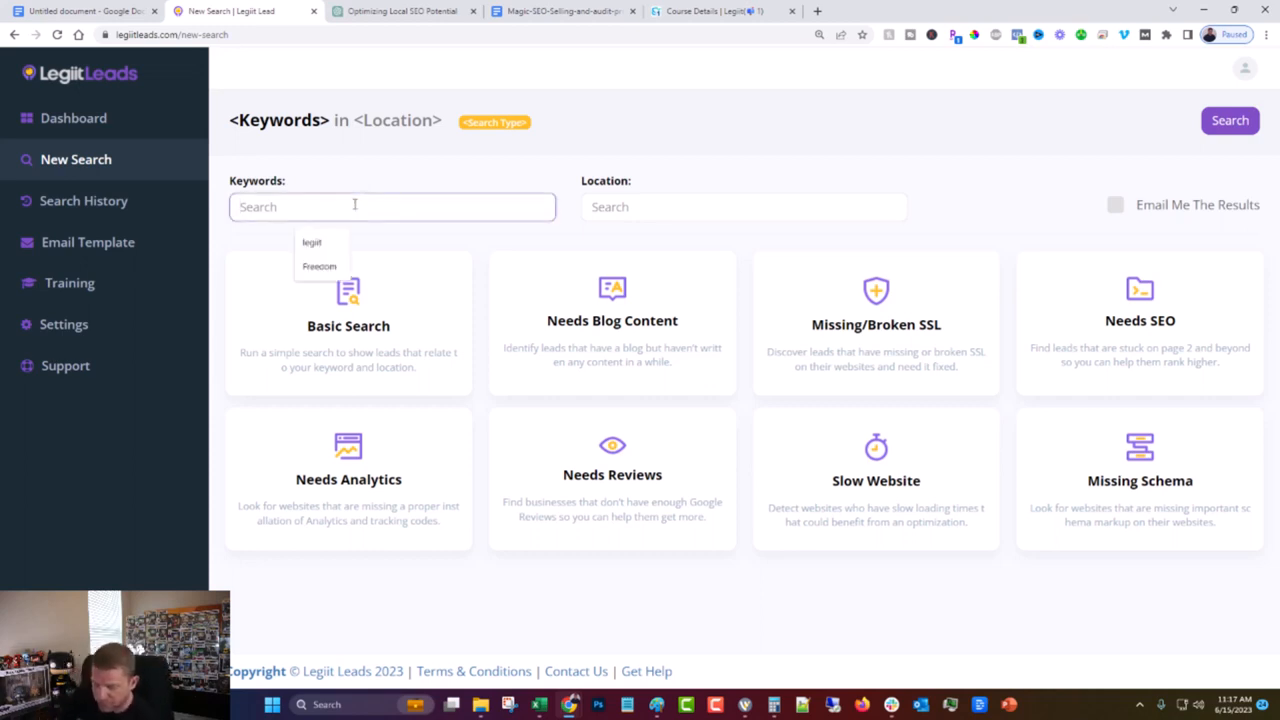
{"action": "type", "text": "Plumber"}
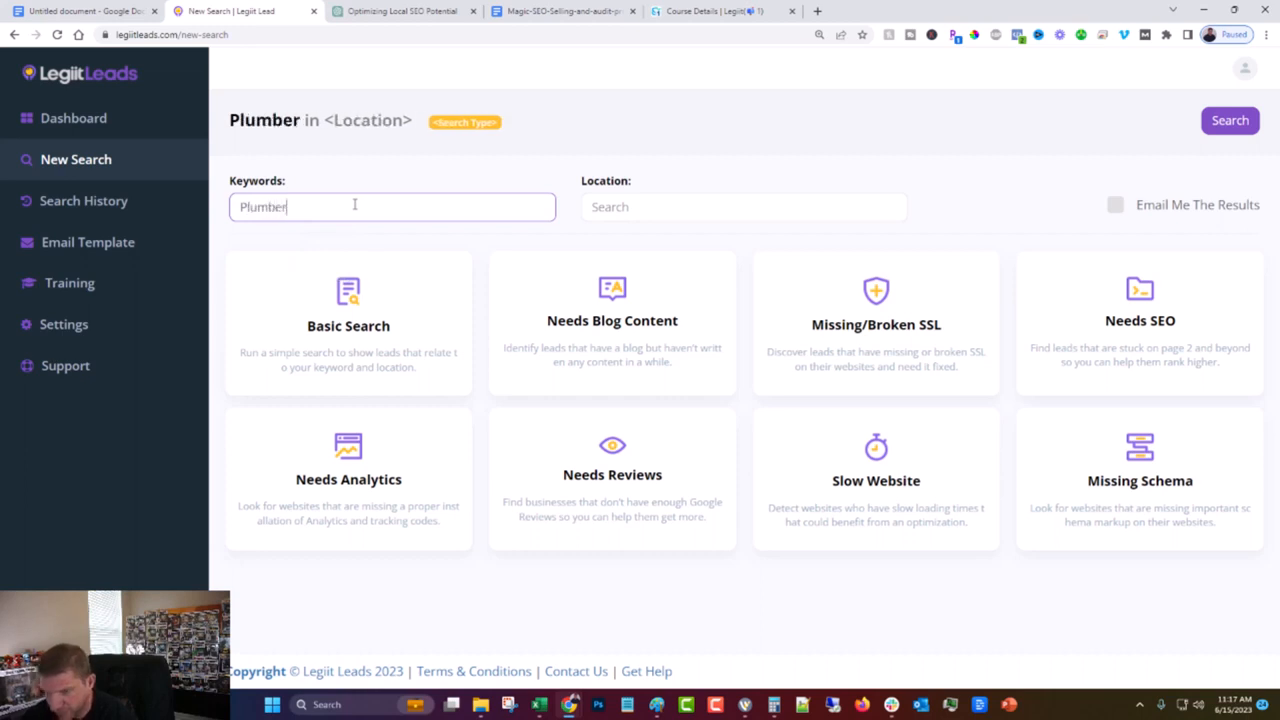
{"action": "key", "text": "Tab"}
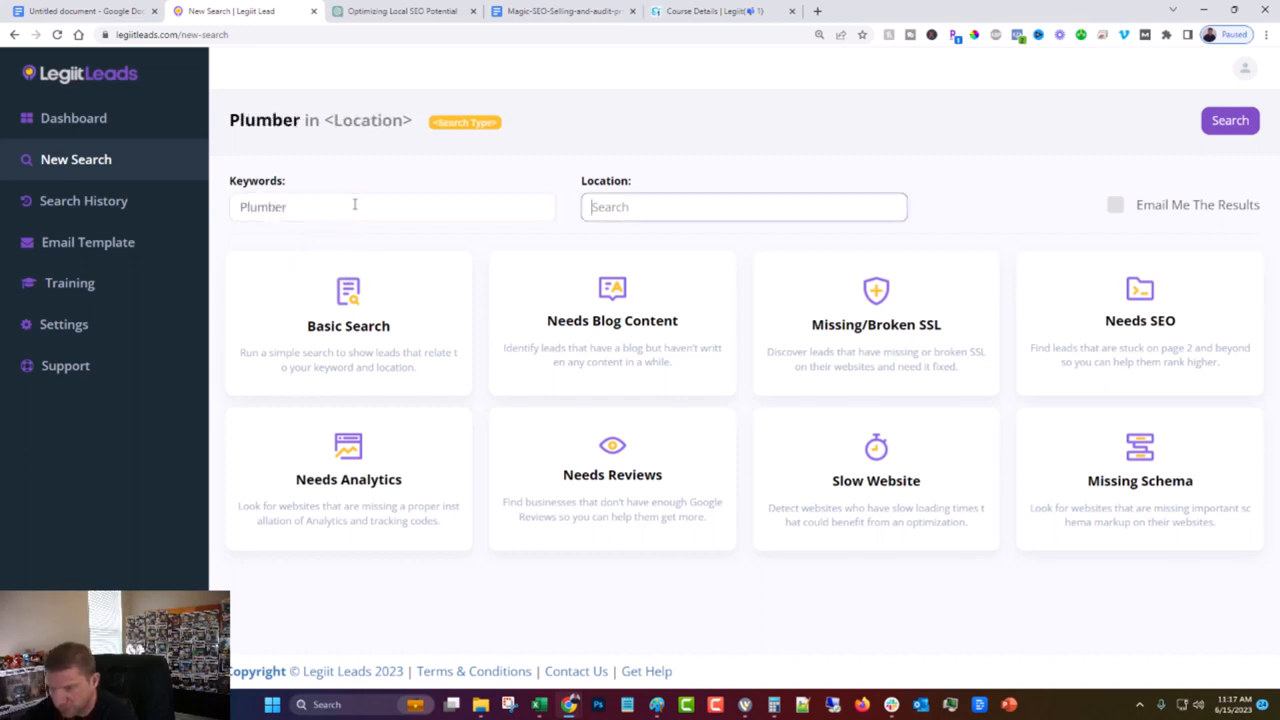
{"action": "type", "text": "Detr"}
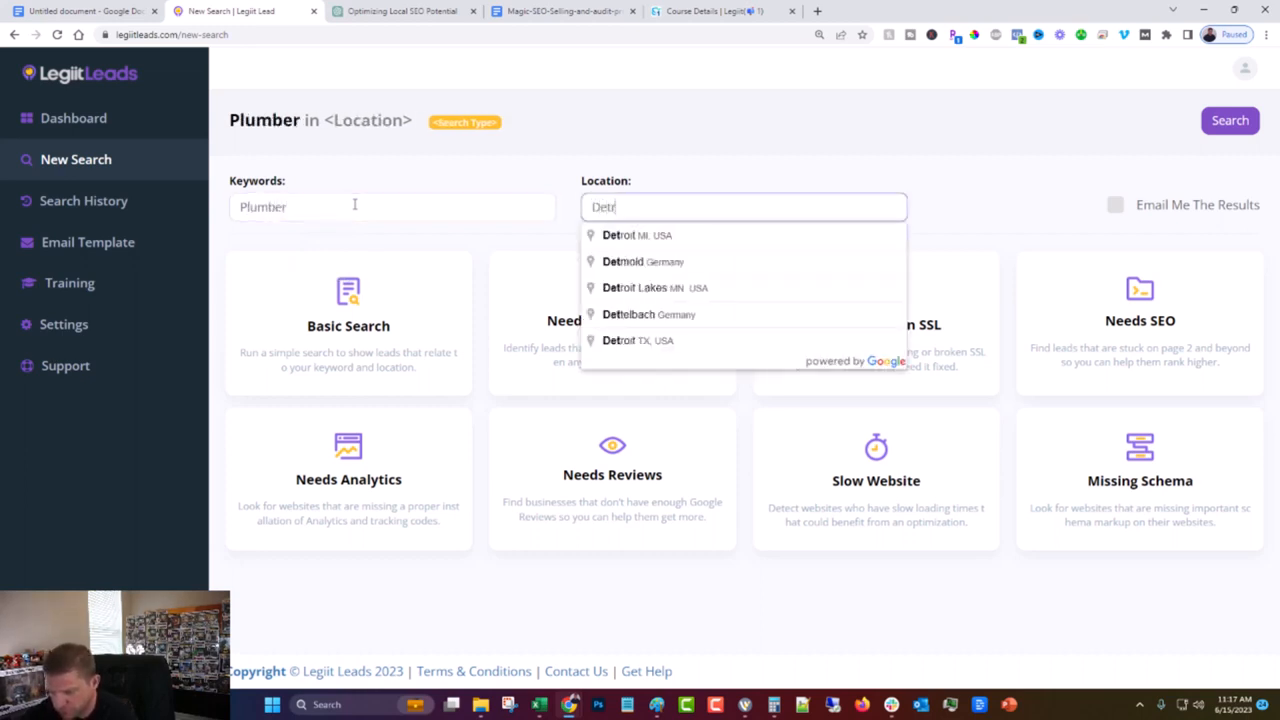
{"action": "left_click", "coordinate": [665, 237]}
{"action": "left_click", "coordinate": [1094, 326]}
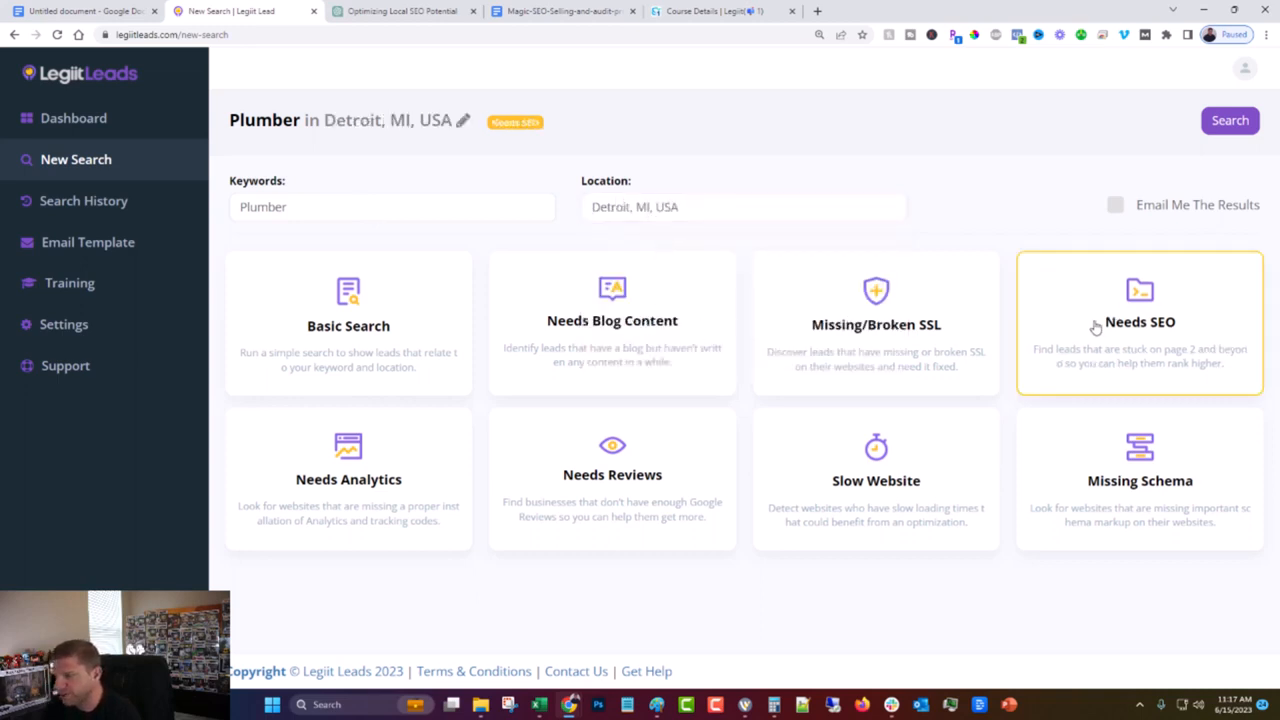
{"action": "left_click", "coordinate": [1230, 121]}
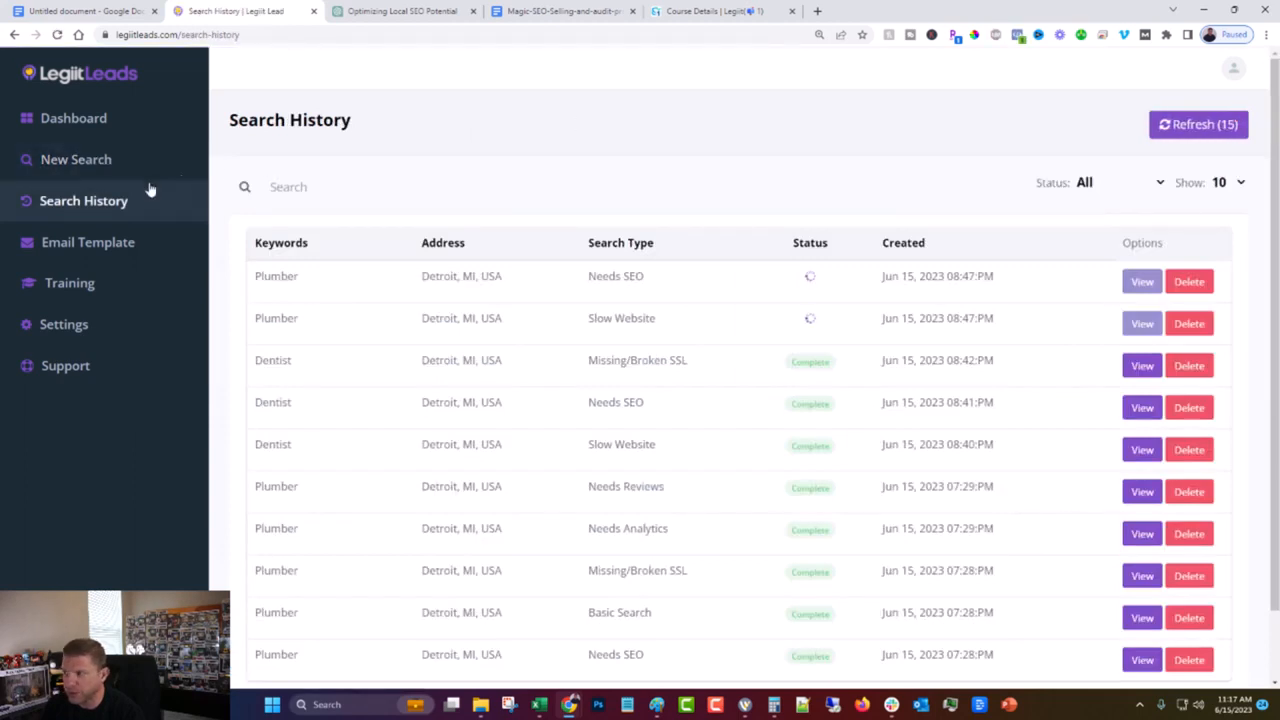
- Run a new Missing/Broken SSL lead search for the keyword Plumber in Detroit, MI, USA
{"action": "left_click", "coordinate": [78, 160]}
{"action": "left_click", "coordinate": [366, 204]}
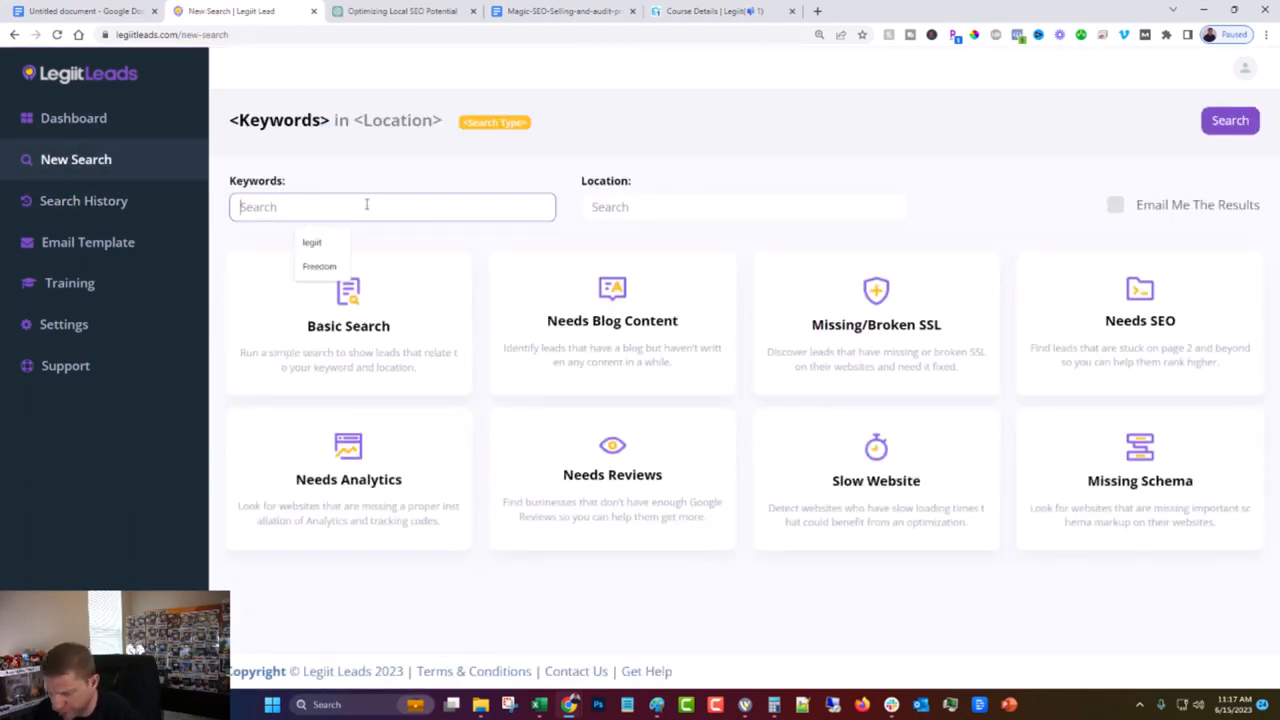
{"action": "type", "text": "Plum"}
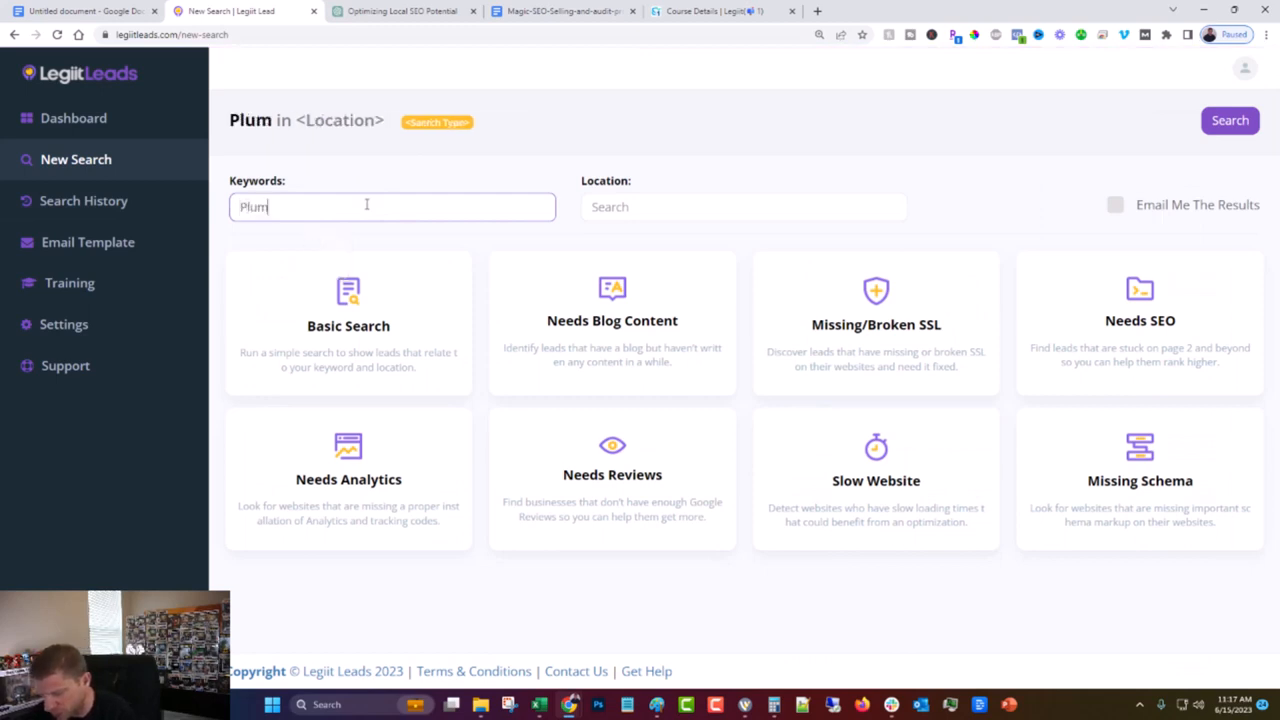
{"action": "type", "text": "ber"}
{"action": "key", "text": "ctrl+a"}
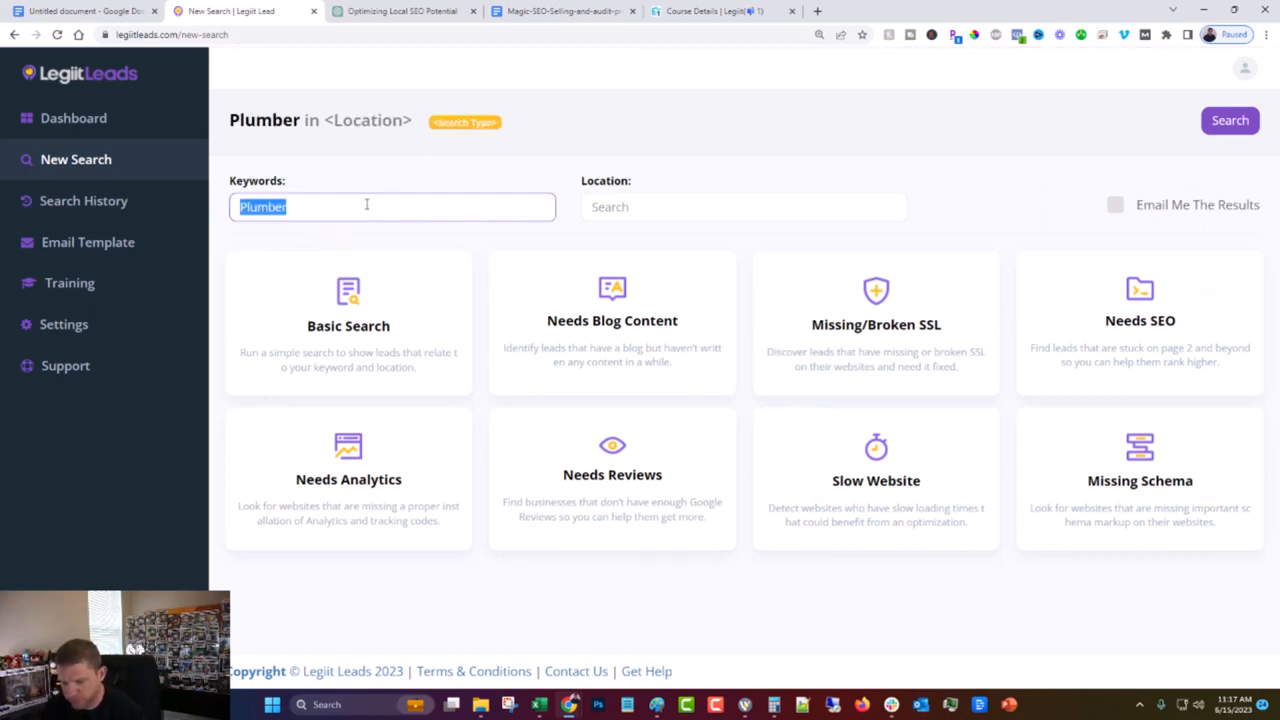
{"action": "left_click", "coordinate": [610, 214]}
{"action": "type", "text": "Det"}
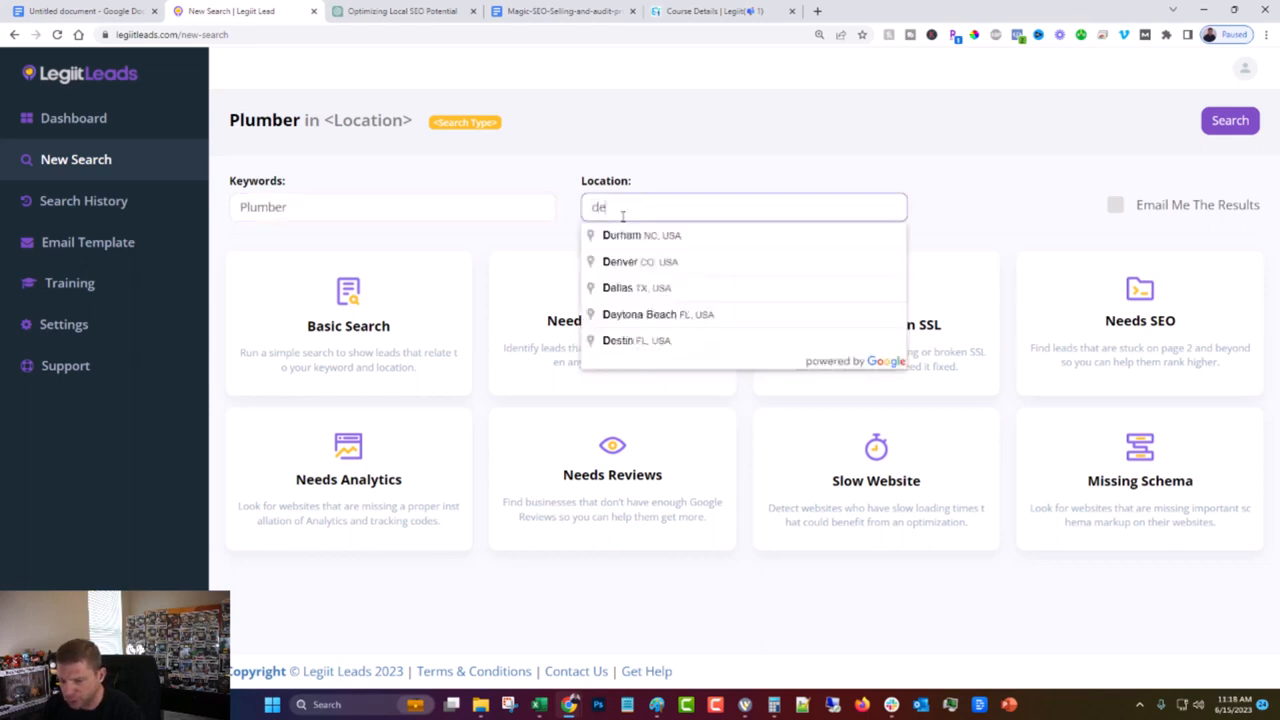
{"action": "left_click", "coordinate": [654, 237]}
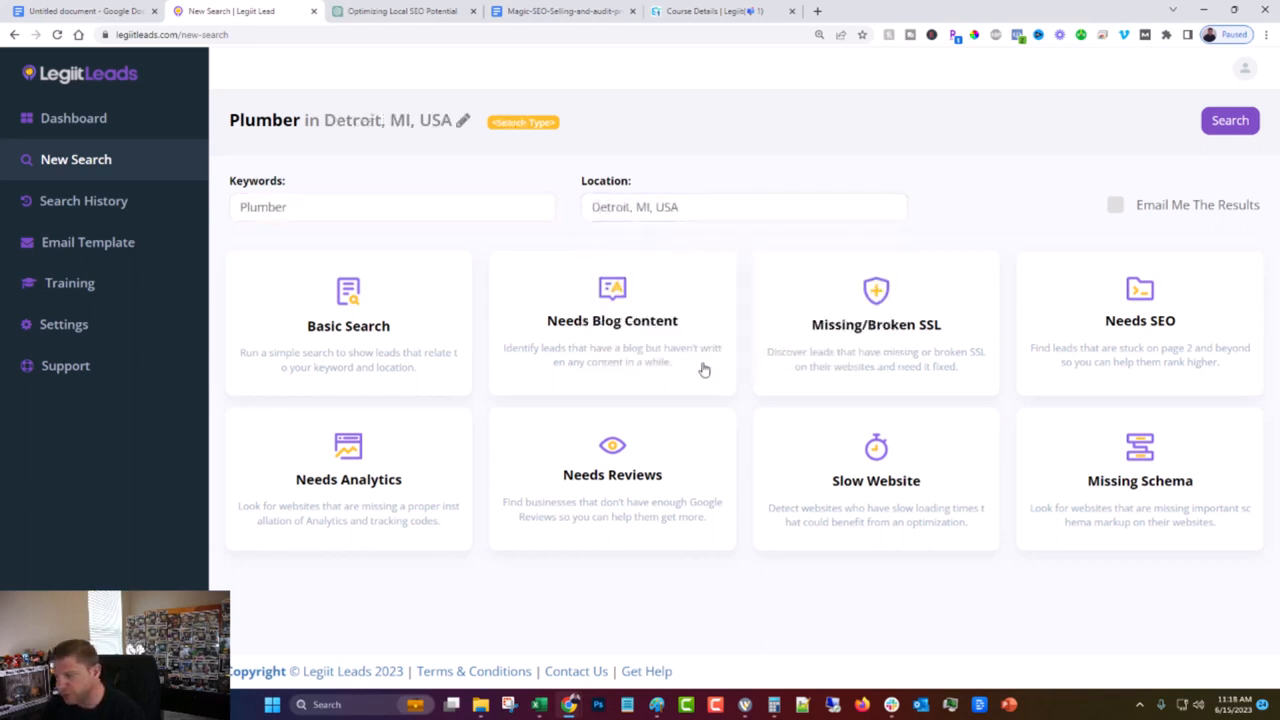
{"action": "left_click", "coordinate": [883, 326]}
{"action": "left_click", "coordinate": [1231, 121]}
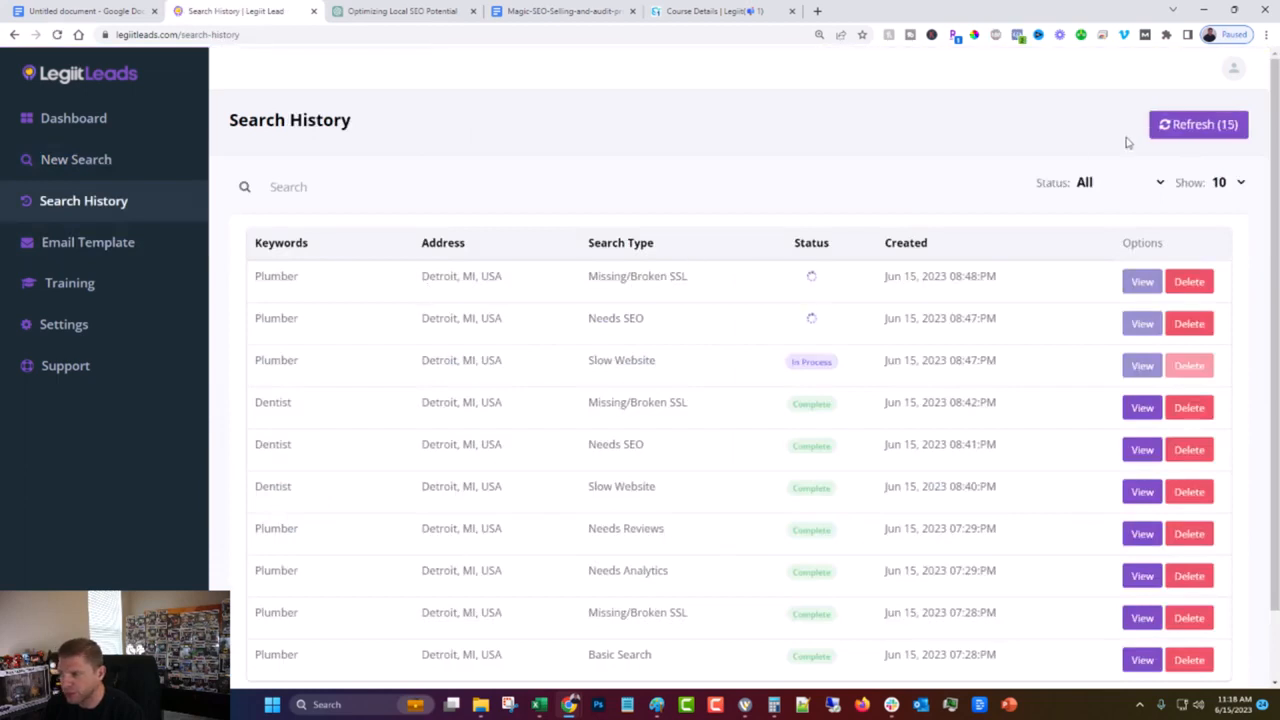
- Run a new Needs Analytics lead search for the keyword Plumber in Detroit, MI, USA
{"action": "left_click", "coordinate": [90, 163]}
{"action": "left_click", "coordinate": [400, 209]}
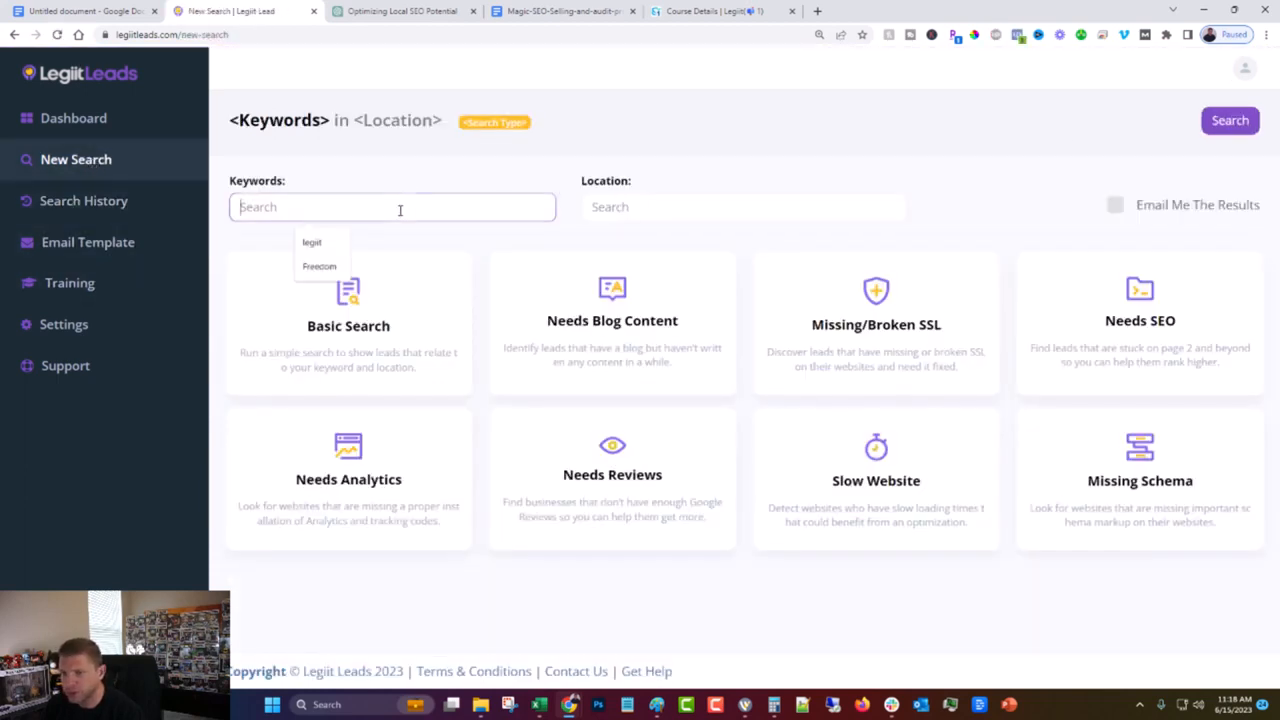
{"action": "left_click", "coordinate": [320, 266]}
{"action": "left_click", "coordinate": [643, 206]}
{"action": "type", "text": "Detr"}
{"action": "left_click", "coordinate": [636, 235]}
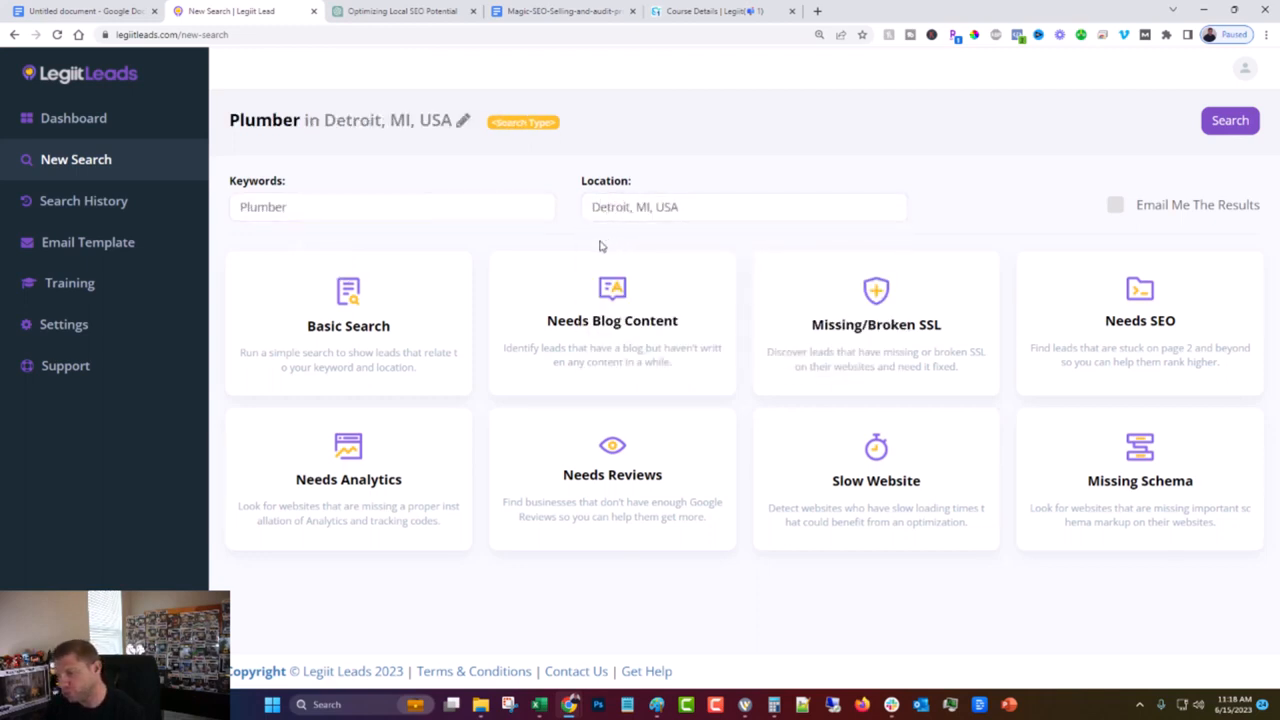
{"action": "left_click", "coordinate": [384, 491]}
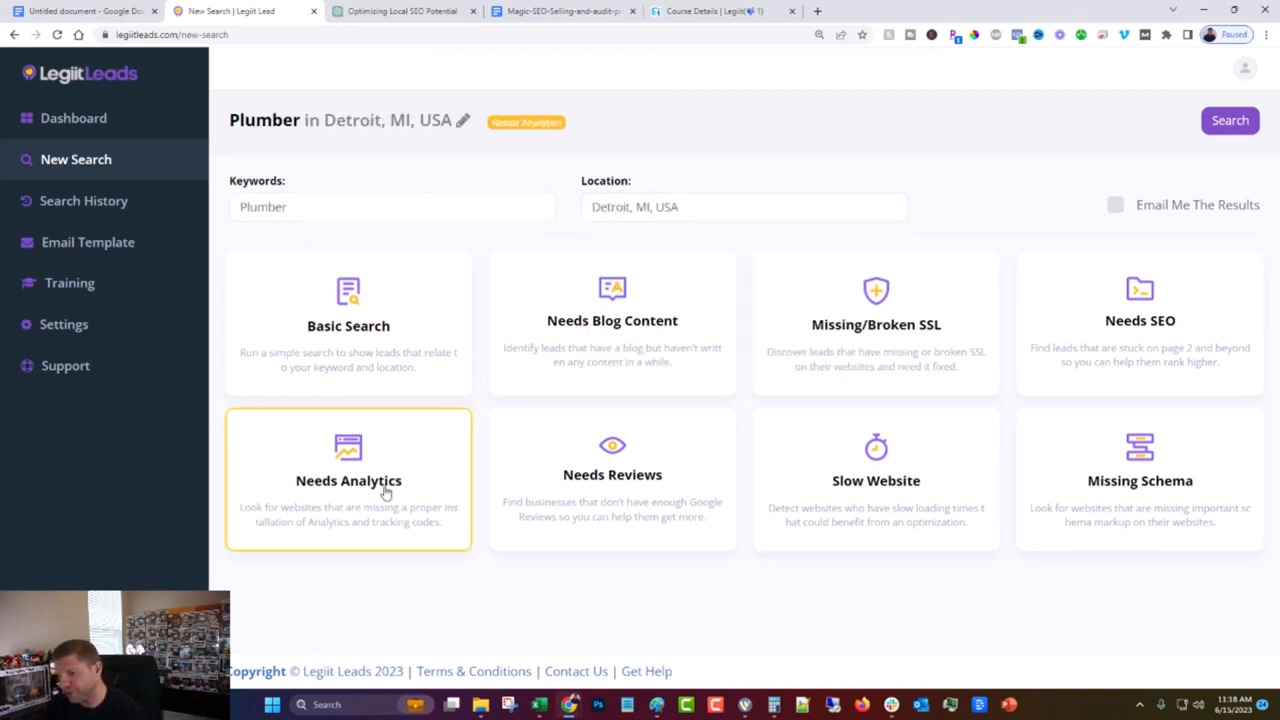
{"action": "left_click", "coordinate": [1230, 121]}
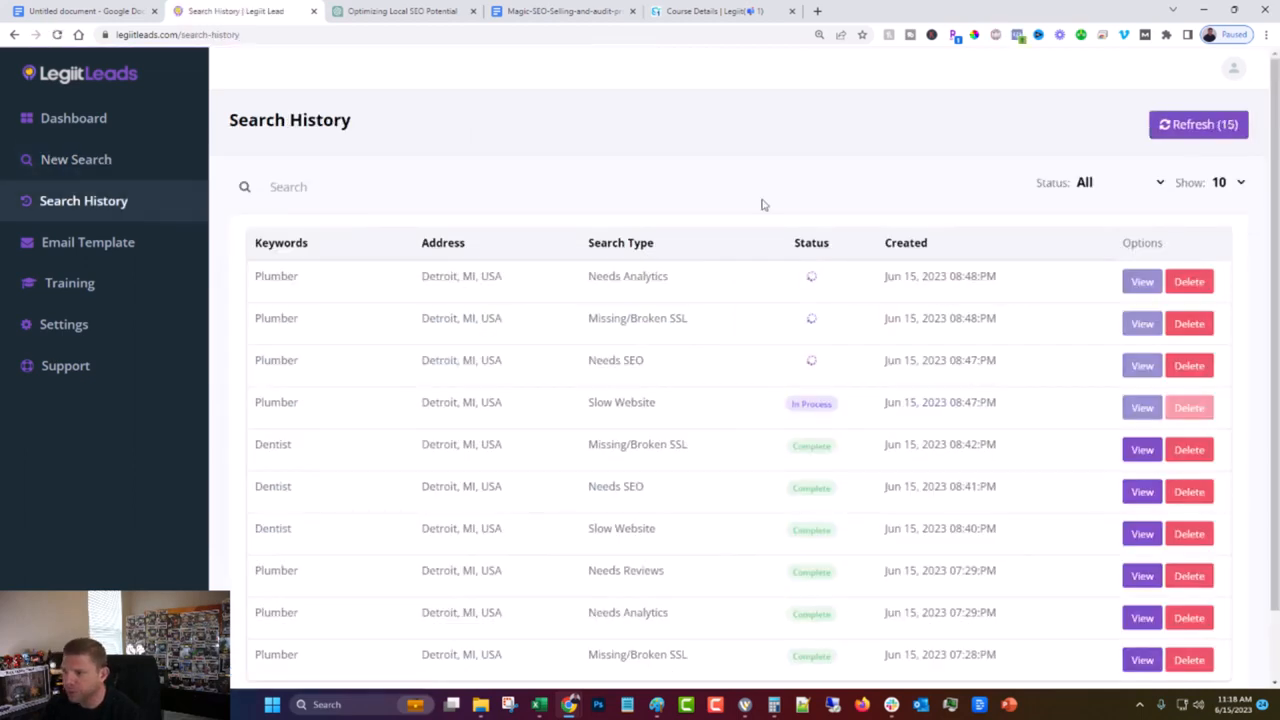
- Run a new Missing Schema lead search for the keyword Plumber in Detroit, MI, USA
{"action": "left_click", "coordinate": [106, 163]}
{"action": "left_click", "coordinate": [320, 211]}
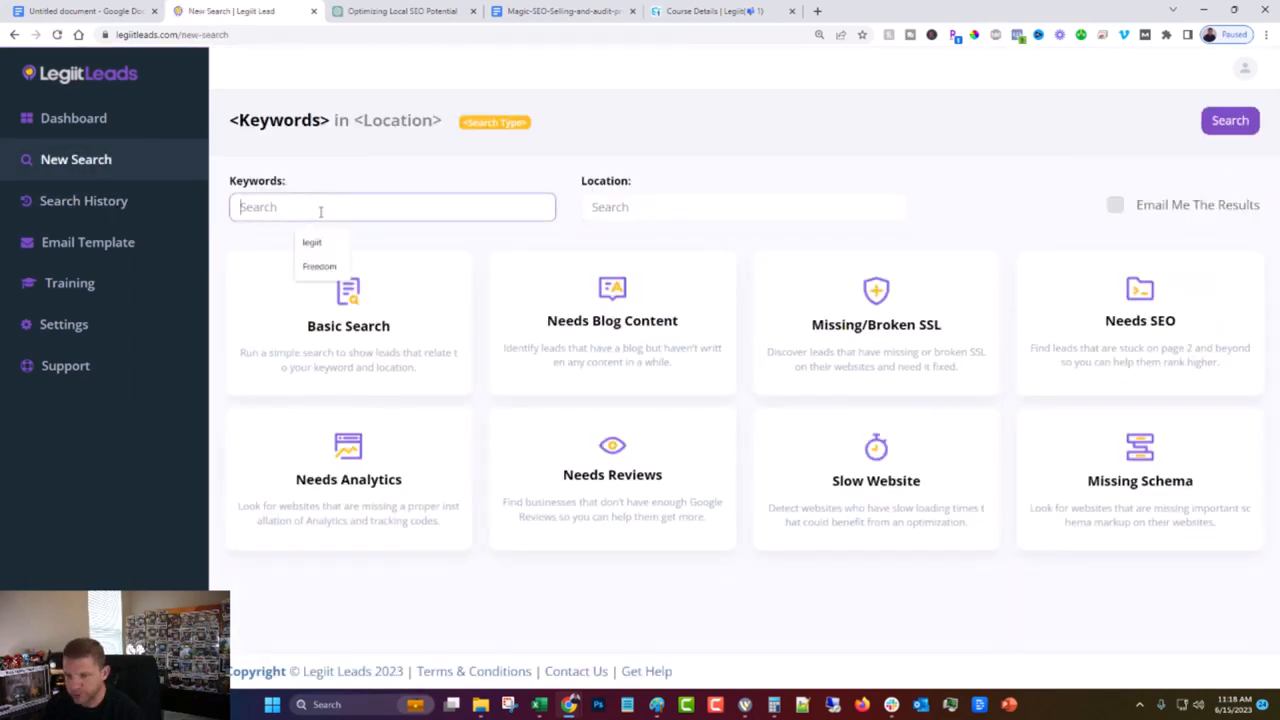
{"action": "type", "text": "Plumber"}
{"action": "left_click", "coordinate": [667, 209]}
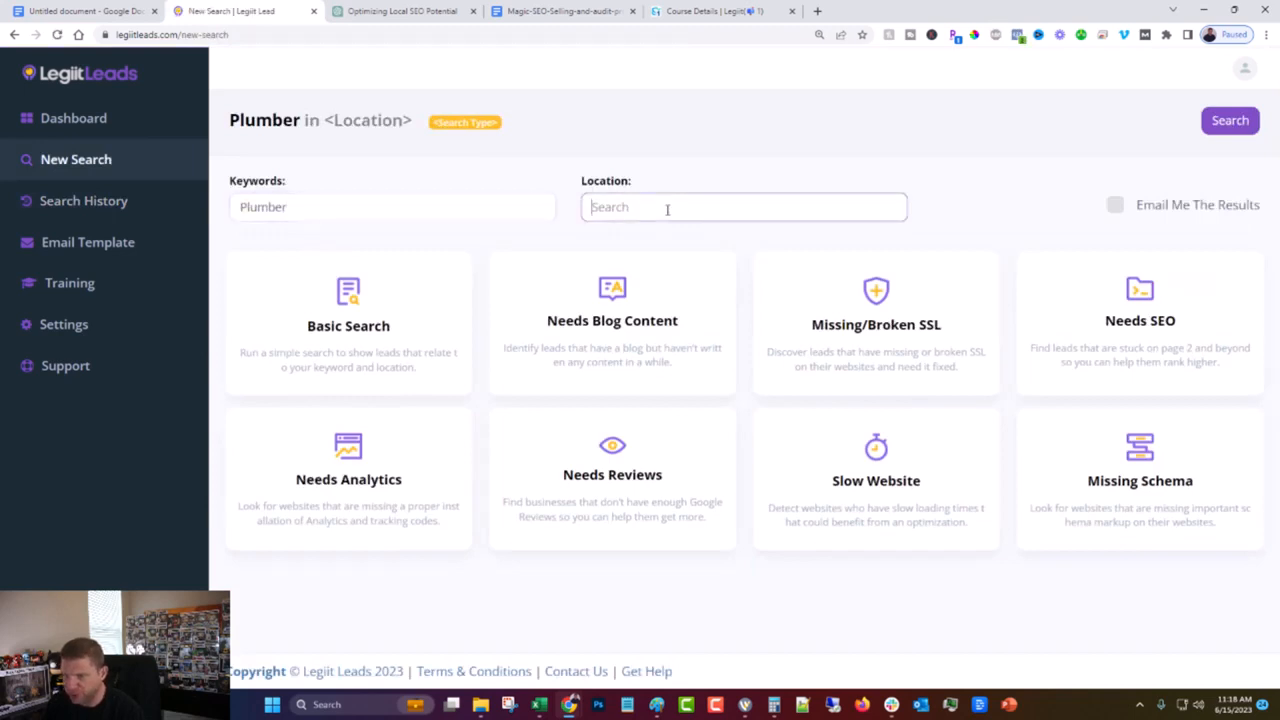
{"action": "type", "text": "Detr"}
{"action": "left_click", "coordinate": [658, 236]}
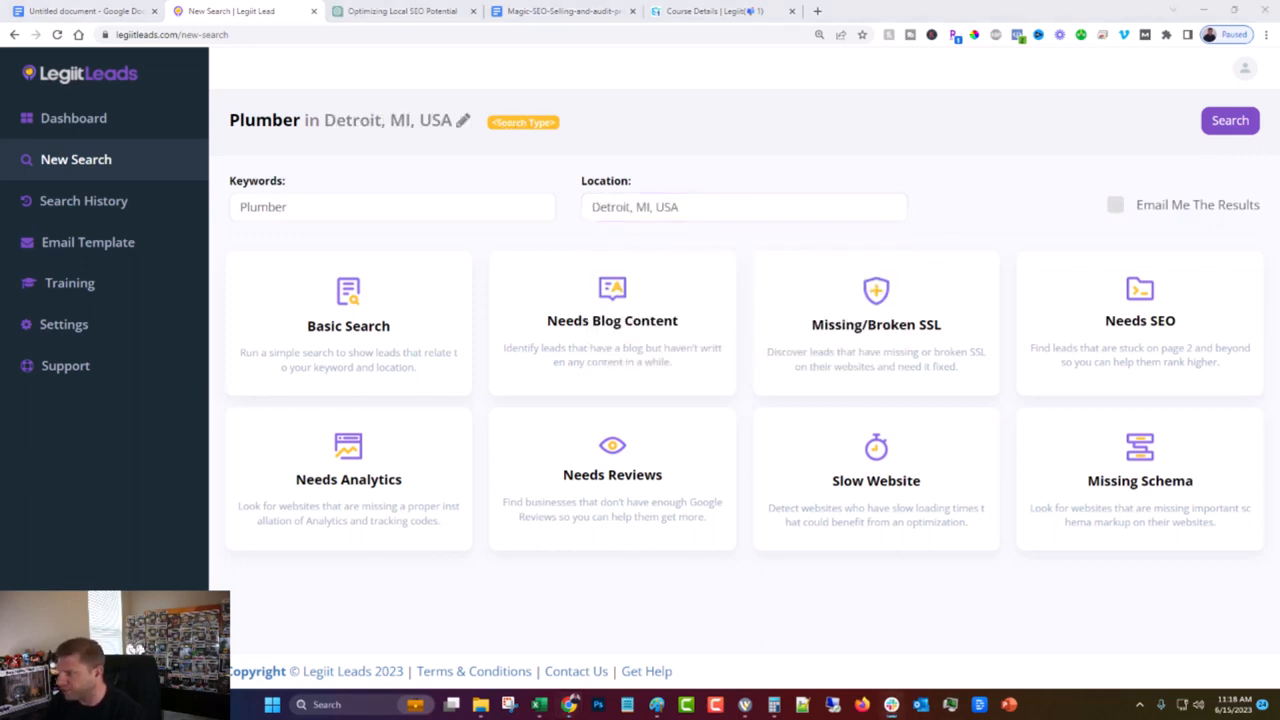
{"action": "left_click", "coordinate": [1223, 128]}
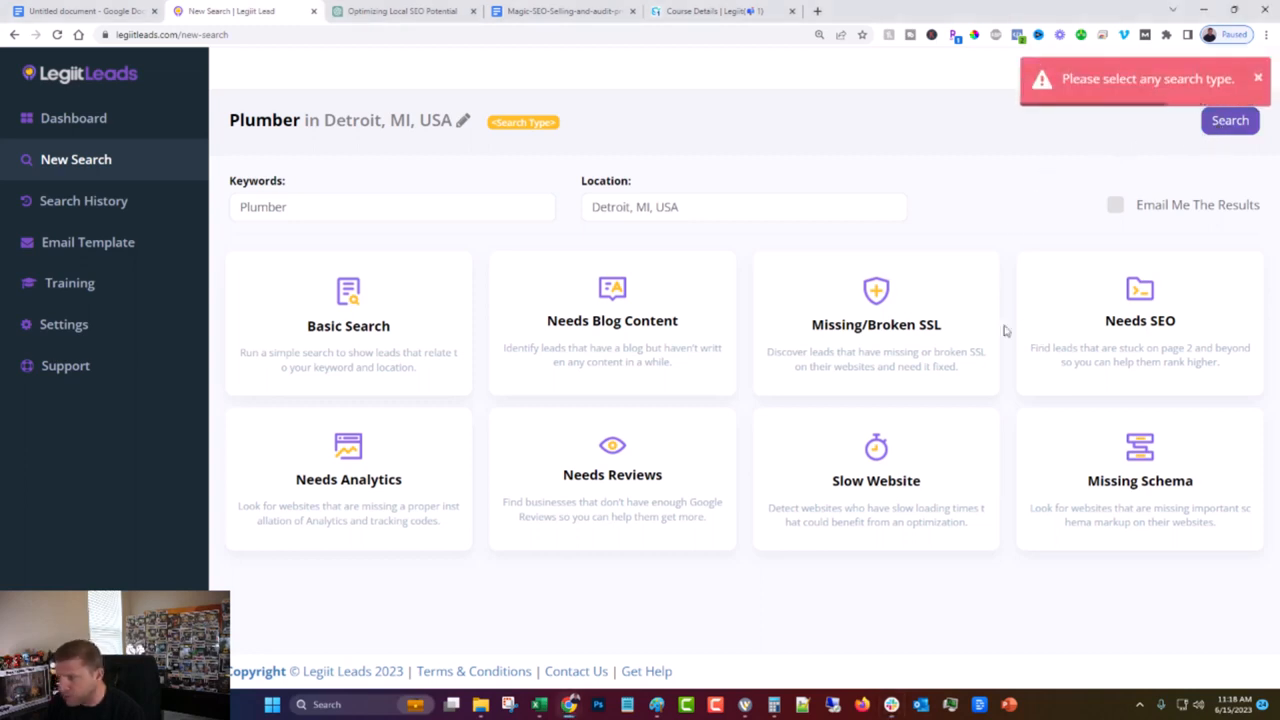
{"action": "left_click", "coordinate": [1097, 472]}
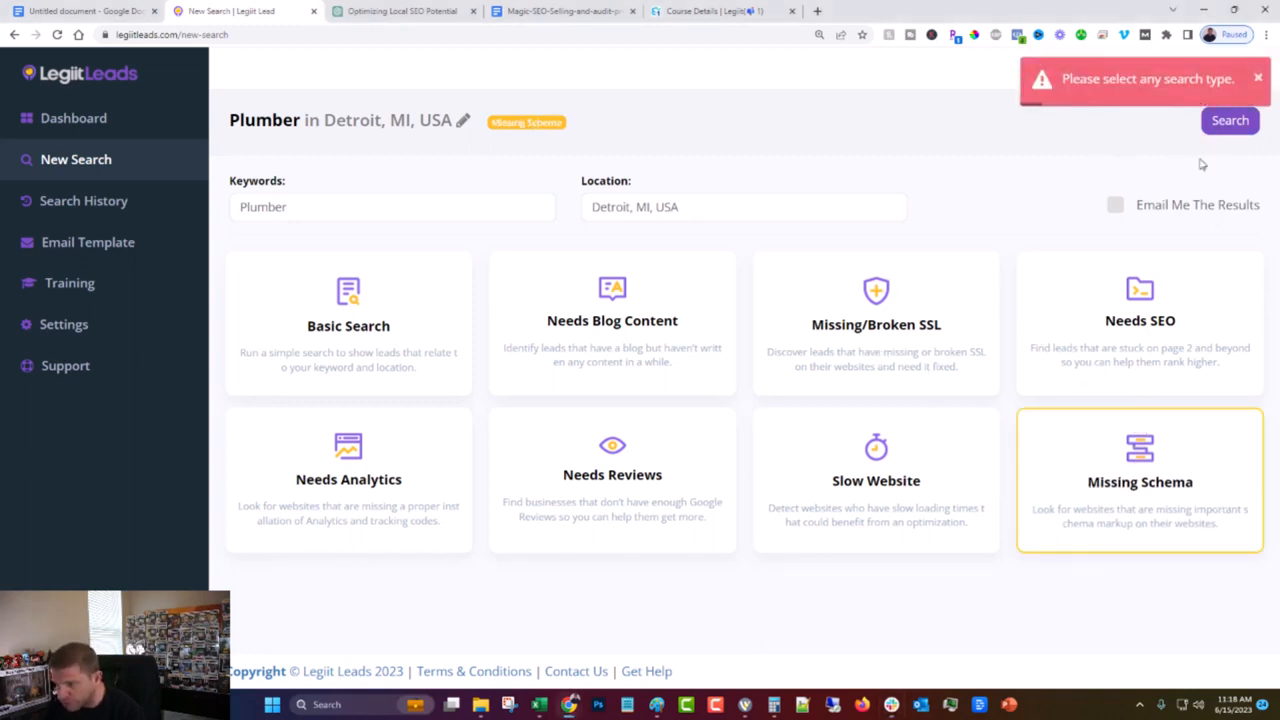
{"action": "left_click", "coordinate": [1220, 122]}
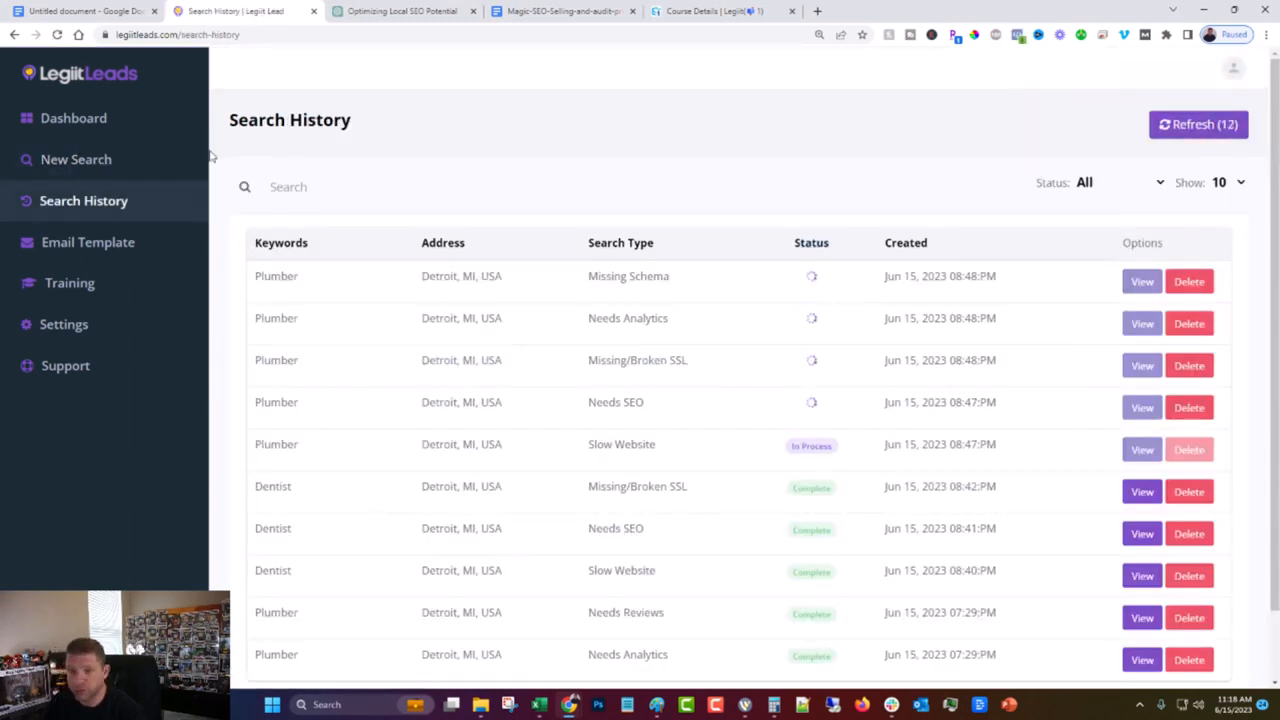
- Run a new Needs Blog Content lead search for the keyword Plumber in Detroit, MI, USA
{"action": "left_click", "coordinate": [78, 160]}
{"action": "left_click", "coordinate": [303, 196]}
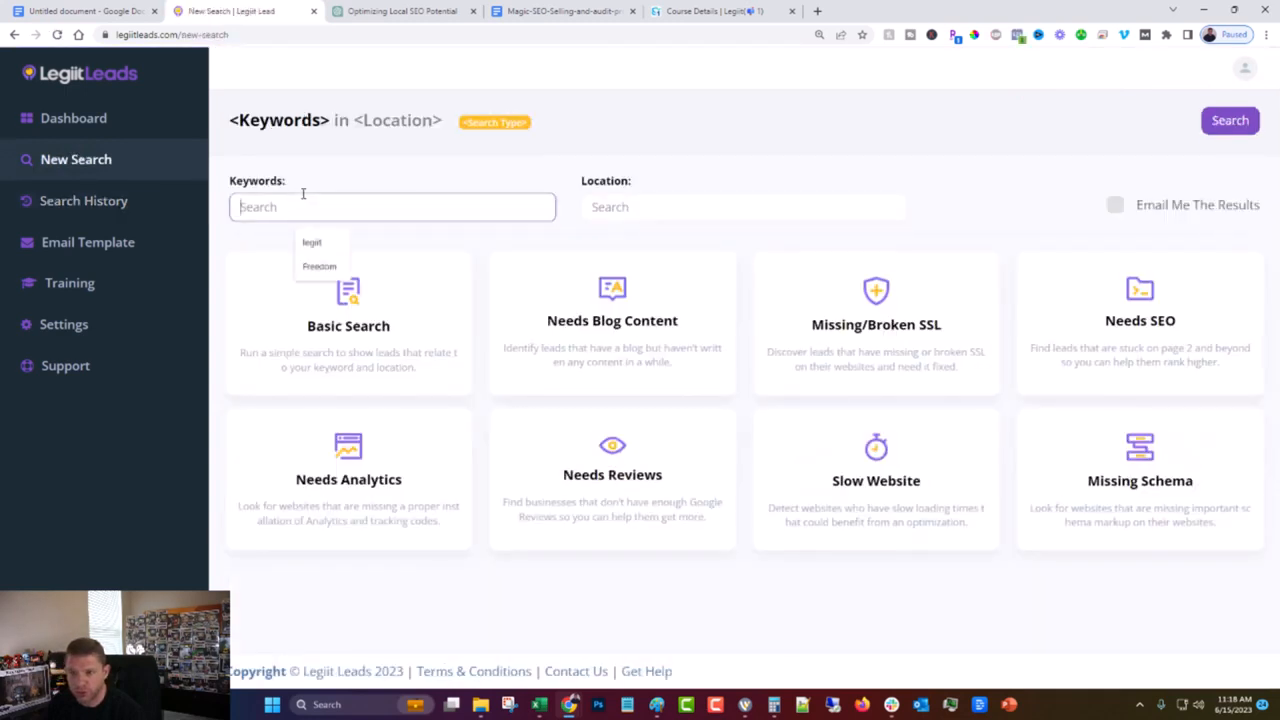
{"action": "type", "text": "Plumber"}
{"action": "left_click", "coordinate": [683, 203]}
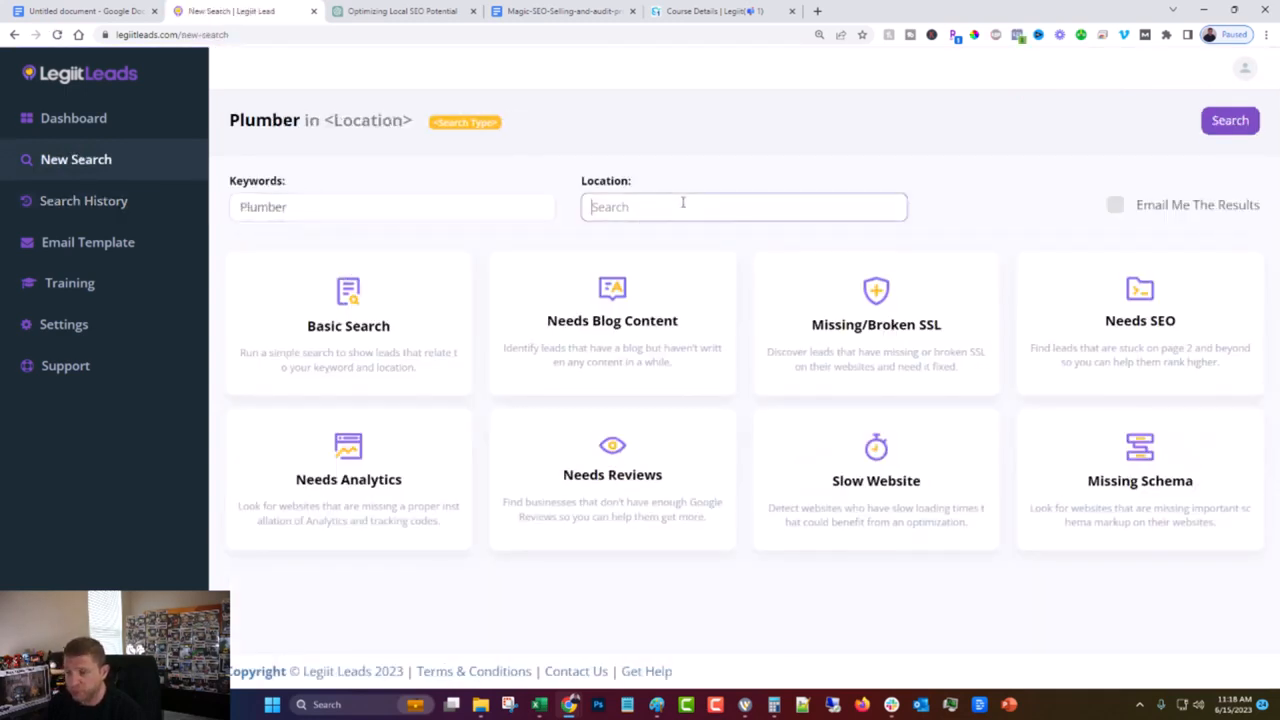
{"action": "type", "text": "detr"}
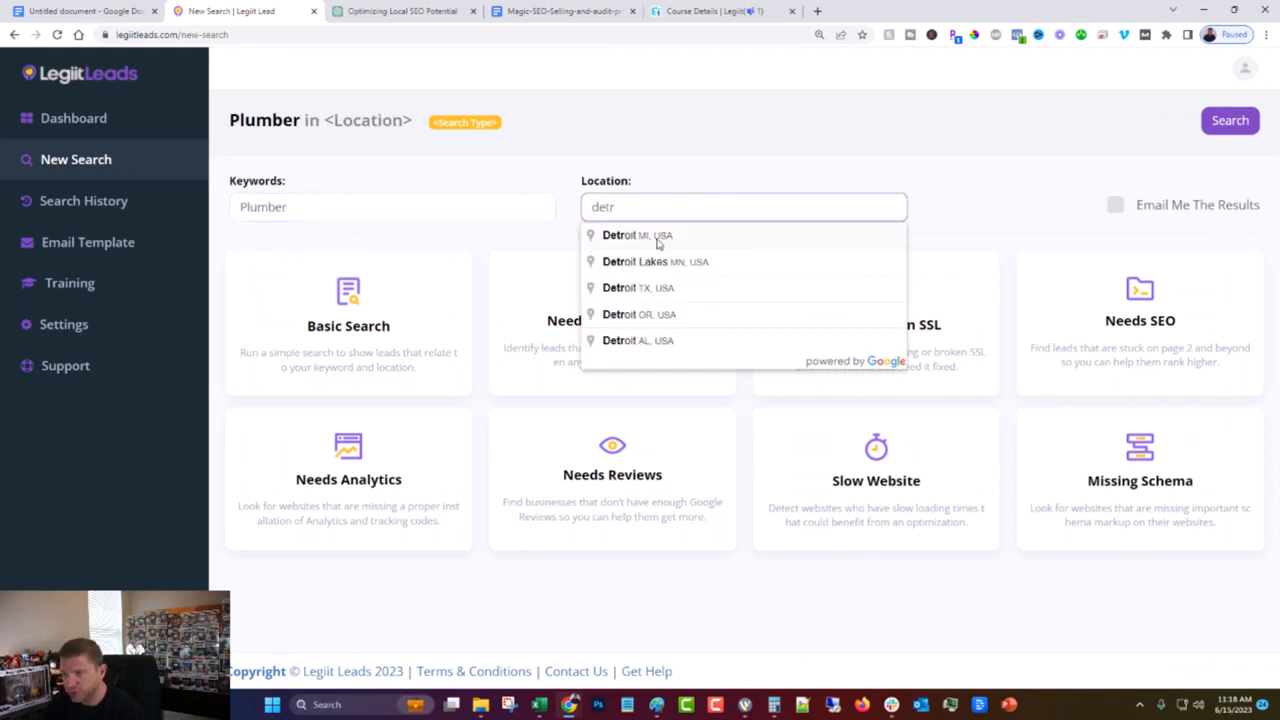
{"action": "left_click", "coordinate": [657, 238]}
{"action": "left_click", "coordinate": [350, 484]}
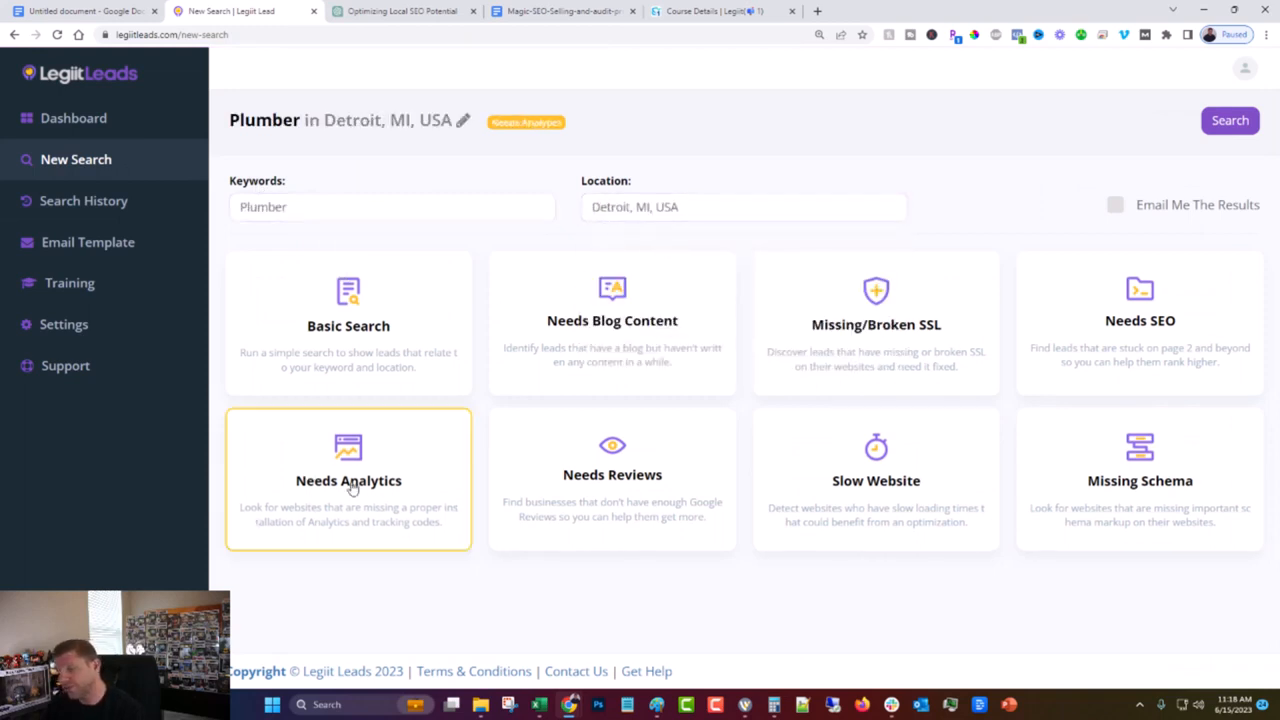
{"action": "left_click", "coordinate": [613, 324]}
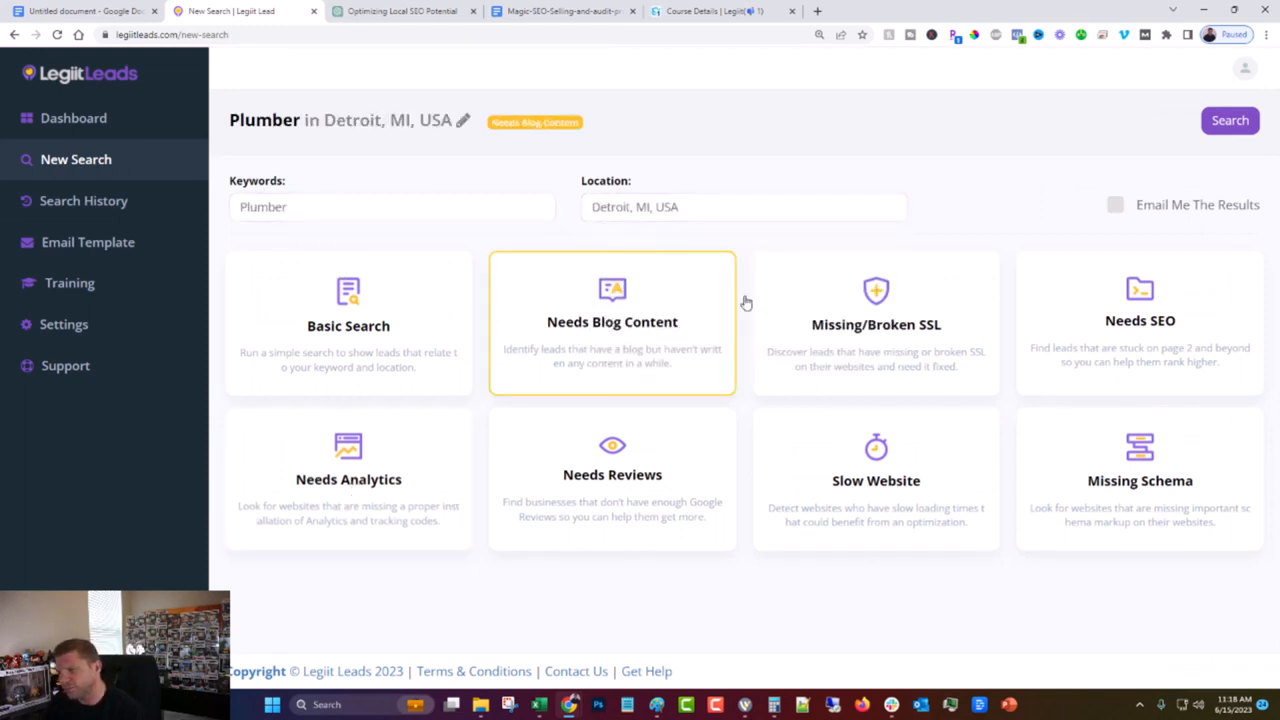
{"action": "left_click", "coordinate": [1225, 120]}
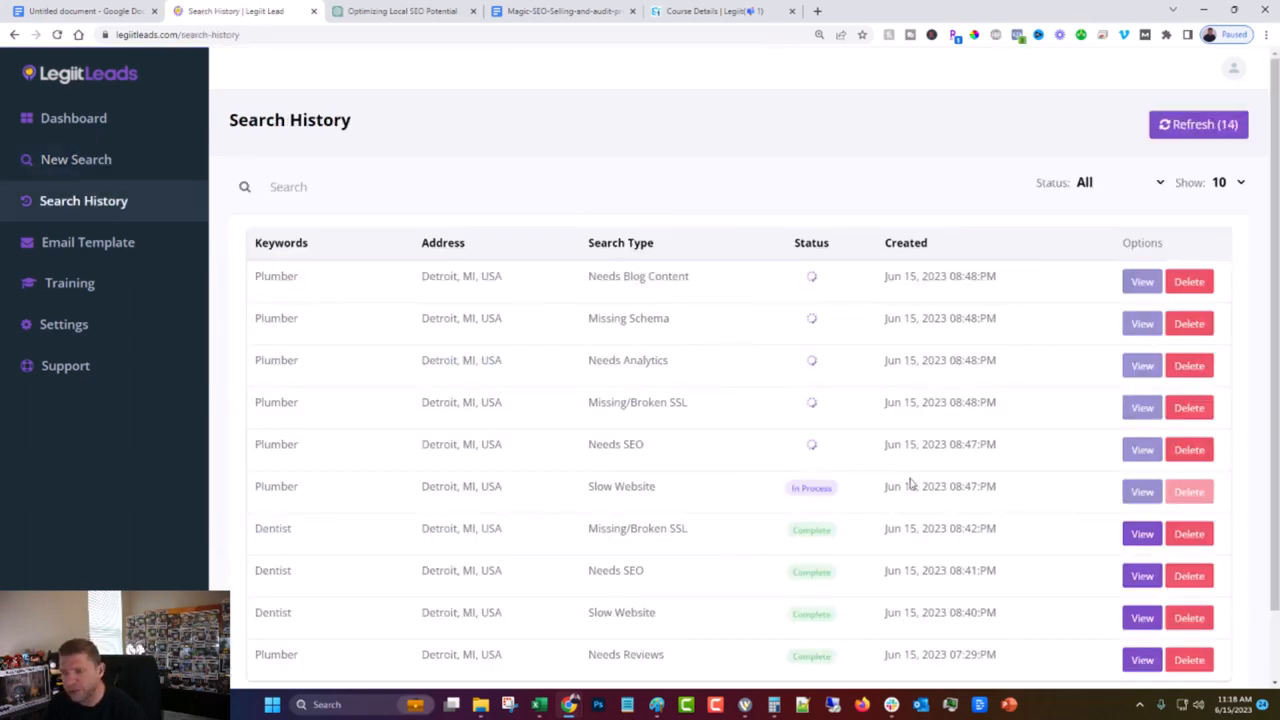
- Run a new Basic Search for the keyword Plumber in Detroit, MI, USA
{"action": "left_click", "coordinate": [138, 160]}
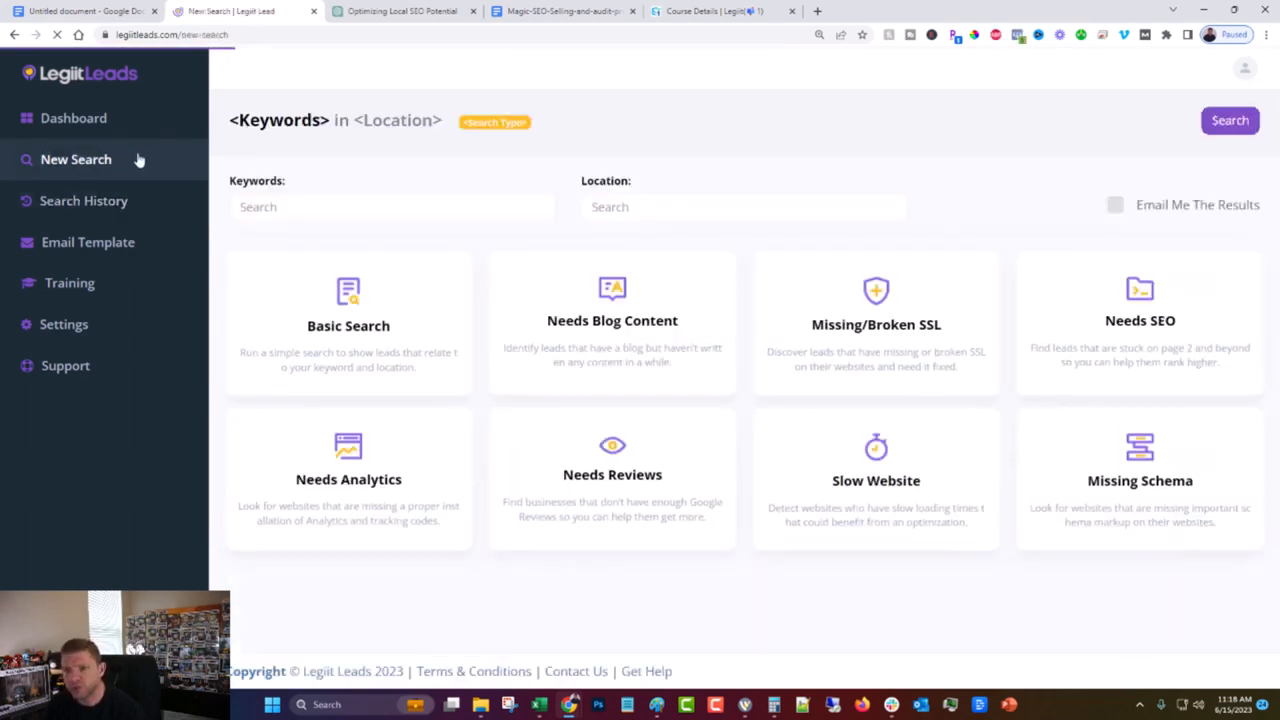
{"action": "left_click", "coordinate": [301, 200]}
{"action": "type", "text": "Plumber"}
{"action": "left_click", "coordinate": [778, 203]}
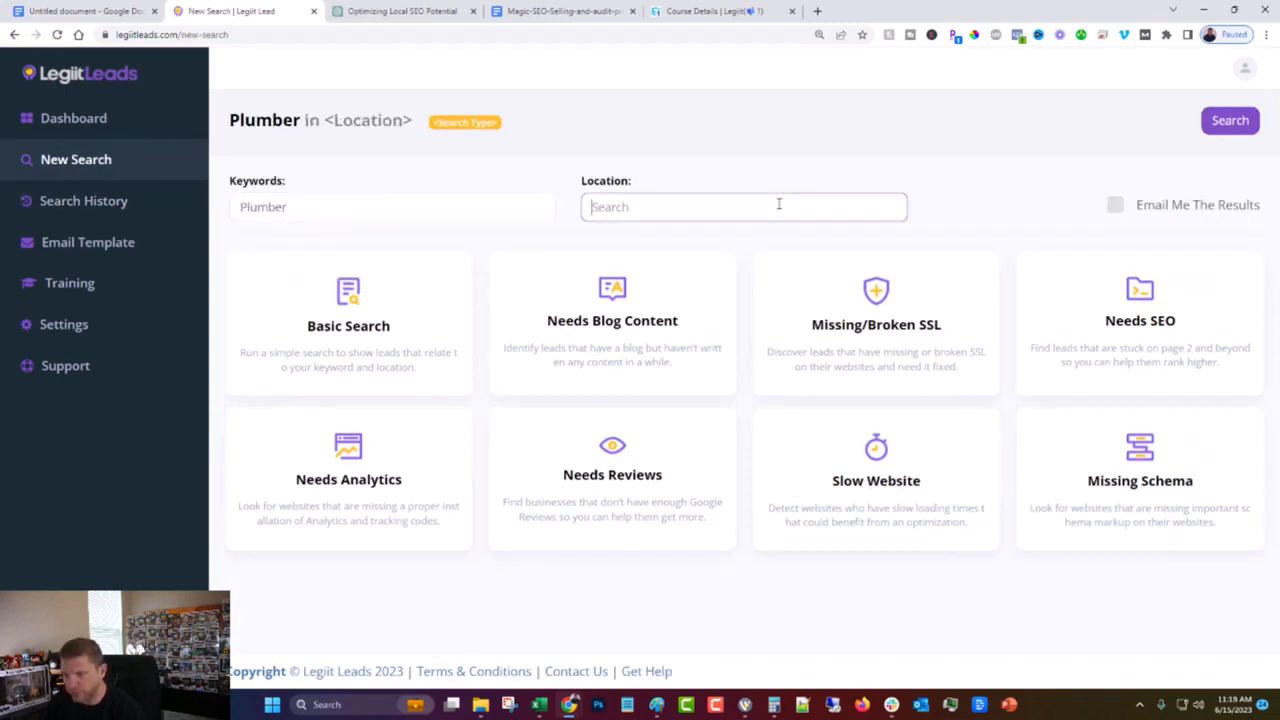
{"action": "type", "text": "f"}
{"action": "key", "text": "BackSpace"}
{"action": "type", "text": "d"}
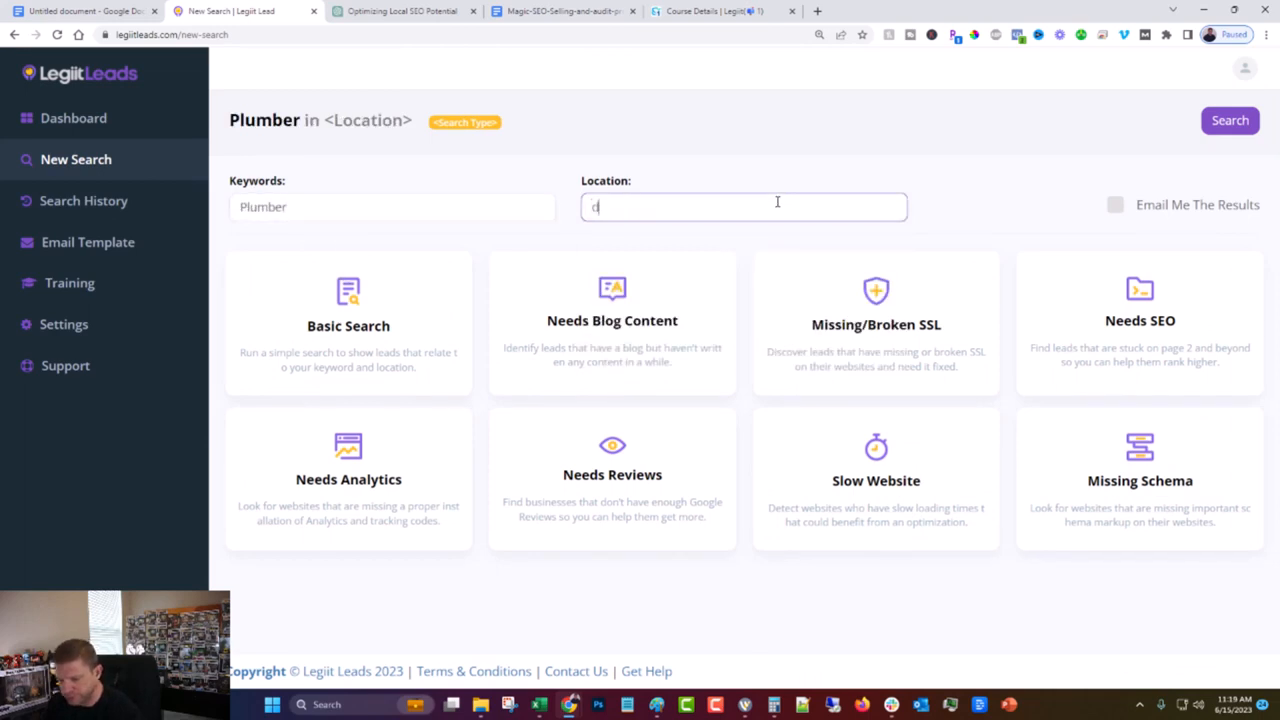
{"action": "type", "text": "et"}
{"action": "left_click", "coordinate": [694, 236]}
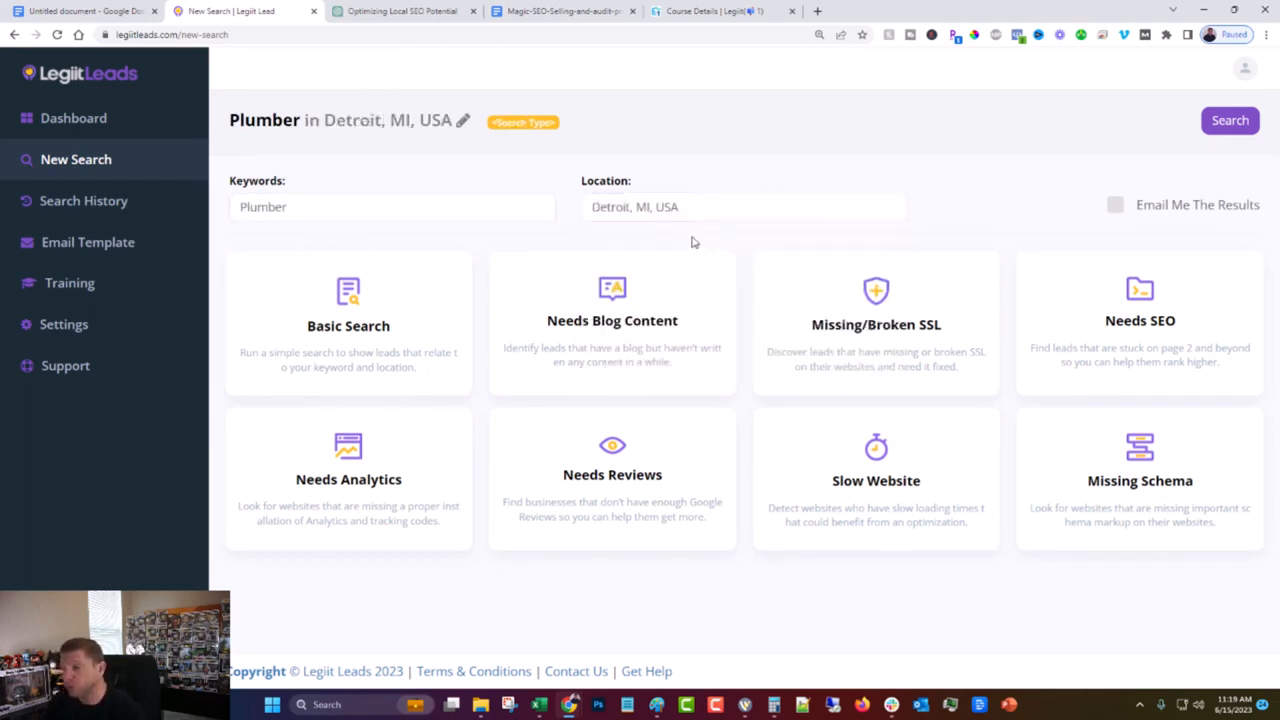
{"action": "left_click", "coordinate": [1230, 121]}
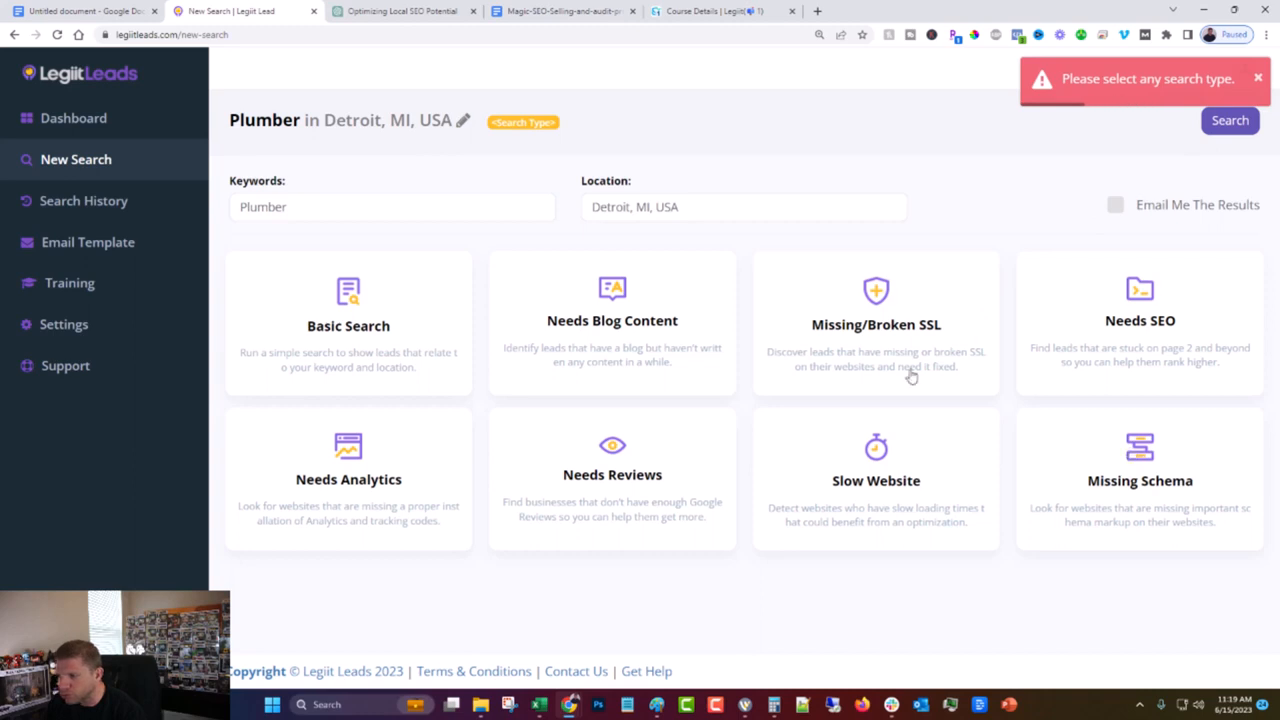
{"action": "left_click", "coordinate": [346, 311]}
{"action": "left_click", "coordinate": [1244, 122]}
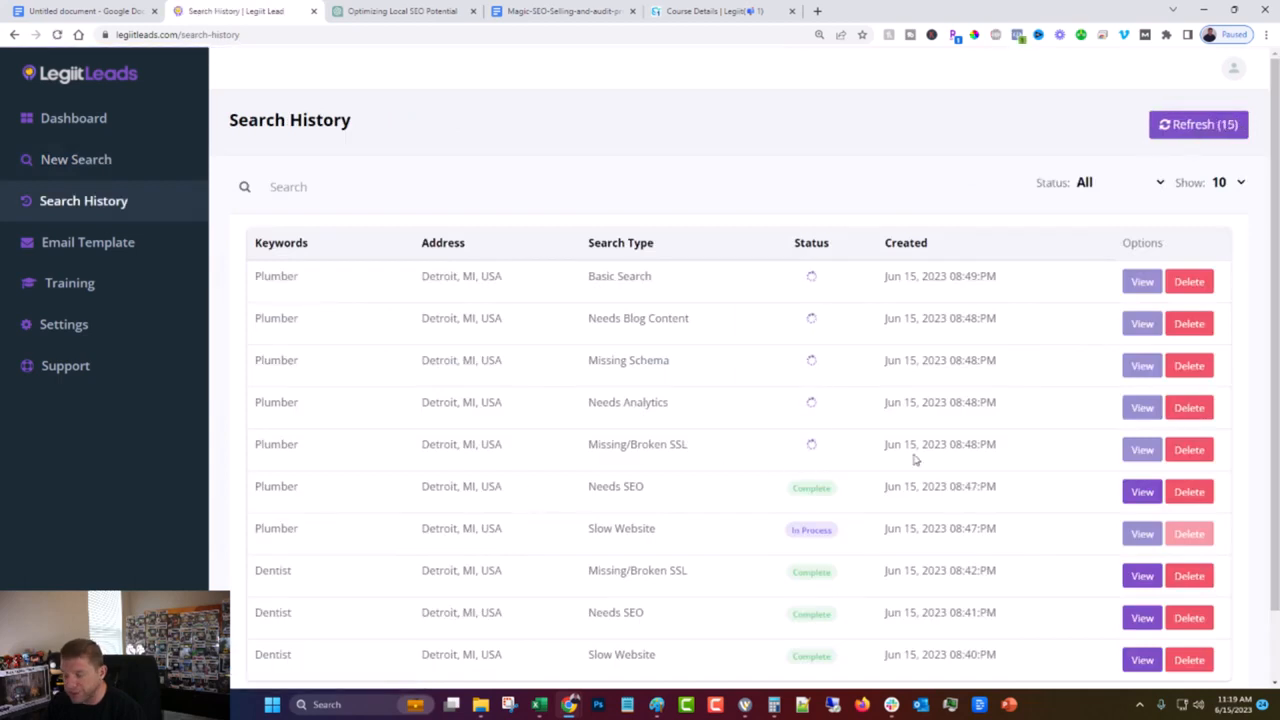
- Open the results of the Detroit plumber Needs SEO search and examine the leads' contact details and websites
{"action": "left_click", "coordinate": [1142, 494]}
{"action": "scroll", "coordinate": [450, 322], "scroll_direction": "down", "scroll_amount": 5}
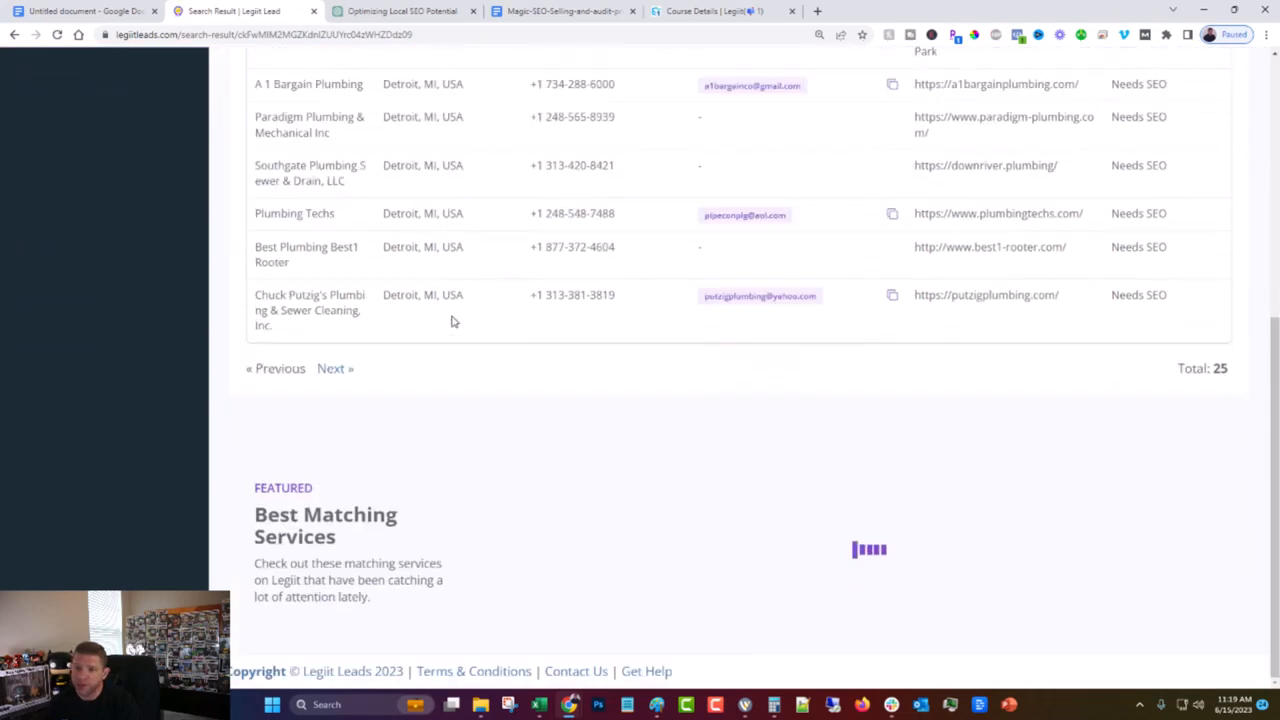
{"action": "scroll", "coordinate": [451, 320], "scroll_direction": "up", "scroll_amount": 3}
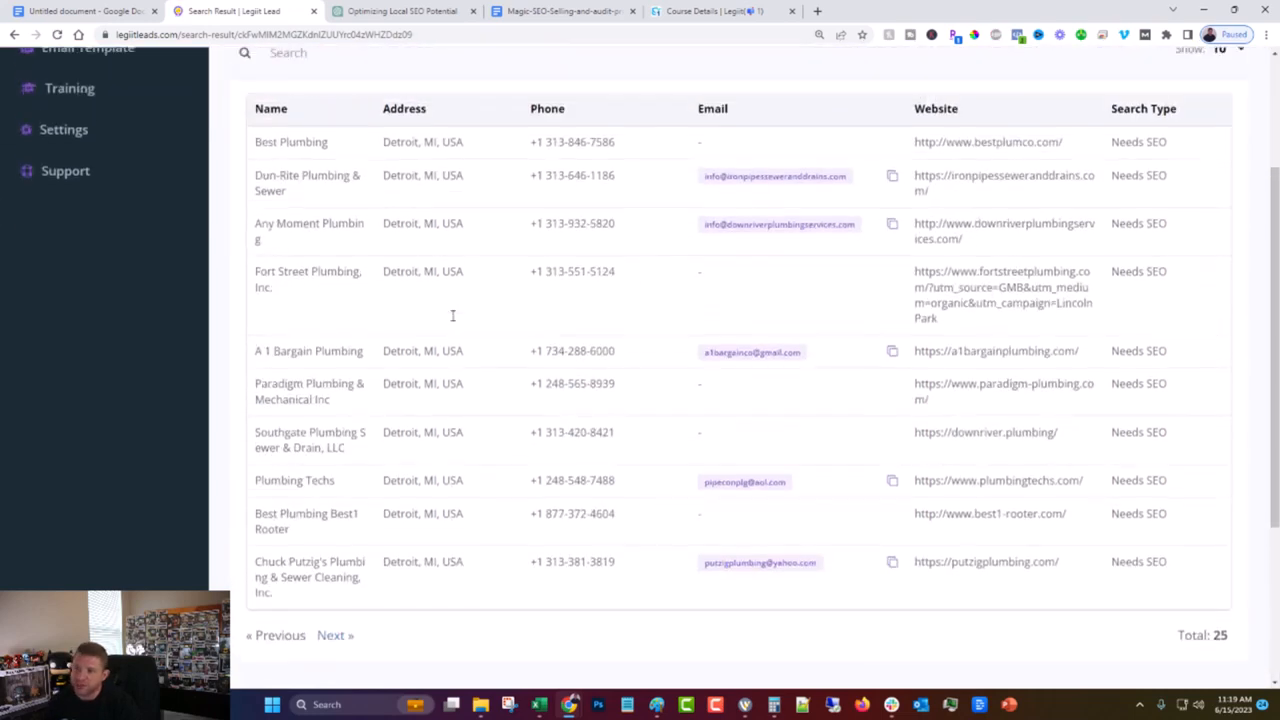
{"action": "scroll", "coordinate": [452, 317], "scroll_direction": "up", "scroll_amount": 2}
{"action": "scroll", "coordinate": [452, 320], "scroll_direction": "up", "scroll_amount": 1}
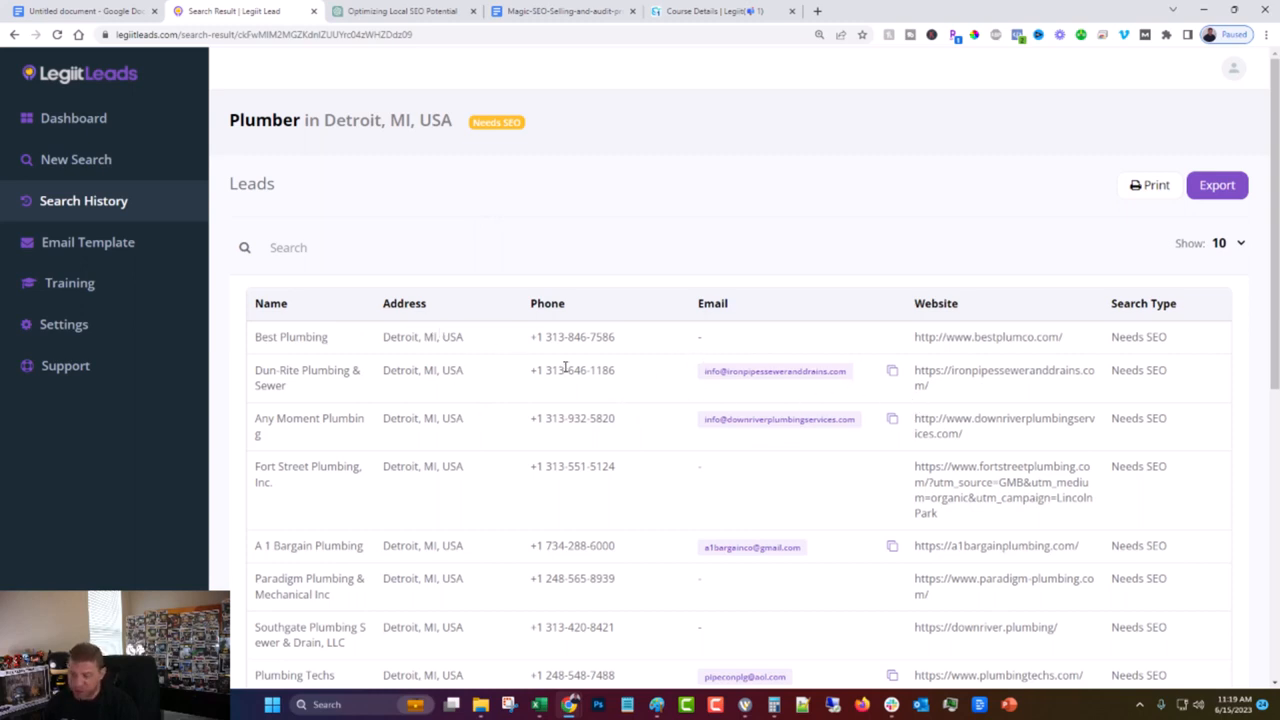
{"action": "scroll", "coordinate": [567, 367], "scroll_direction": "down", "scroll_amount": 1}
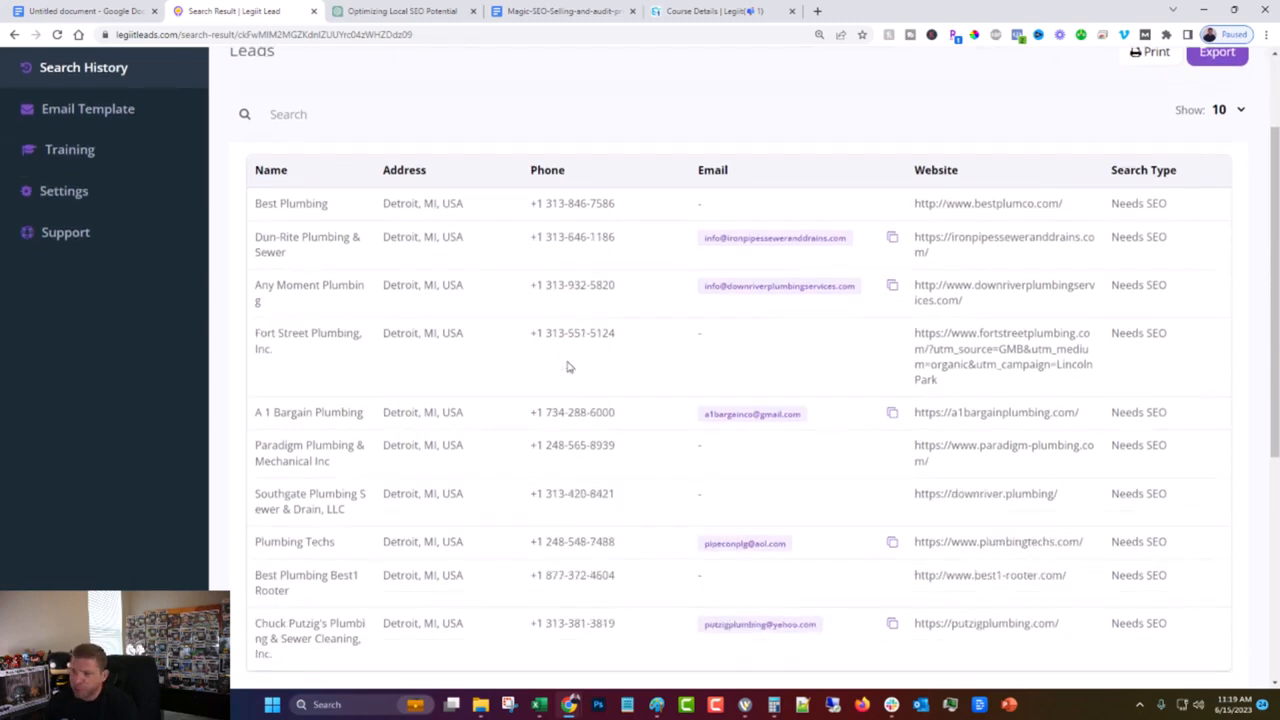
{"action": "scroll", "coordinate": [562, 363], "scroll_direction": "down", "scroll_amount": 2}
{"action": "scroll", "coordinate": [560, 366], "scroll_direction": "up", "scroll_amount": 1}
{"action": "scroll", "coordinate": [573, 366], "scroll_direction": "down", "scroll_amount": 1}
{"action": "scroll", "coordinate": [580, 366], "scroll_direction": "up", "scroll_amount": 2}
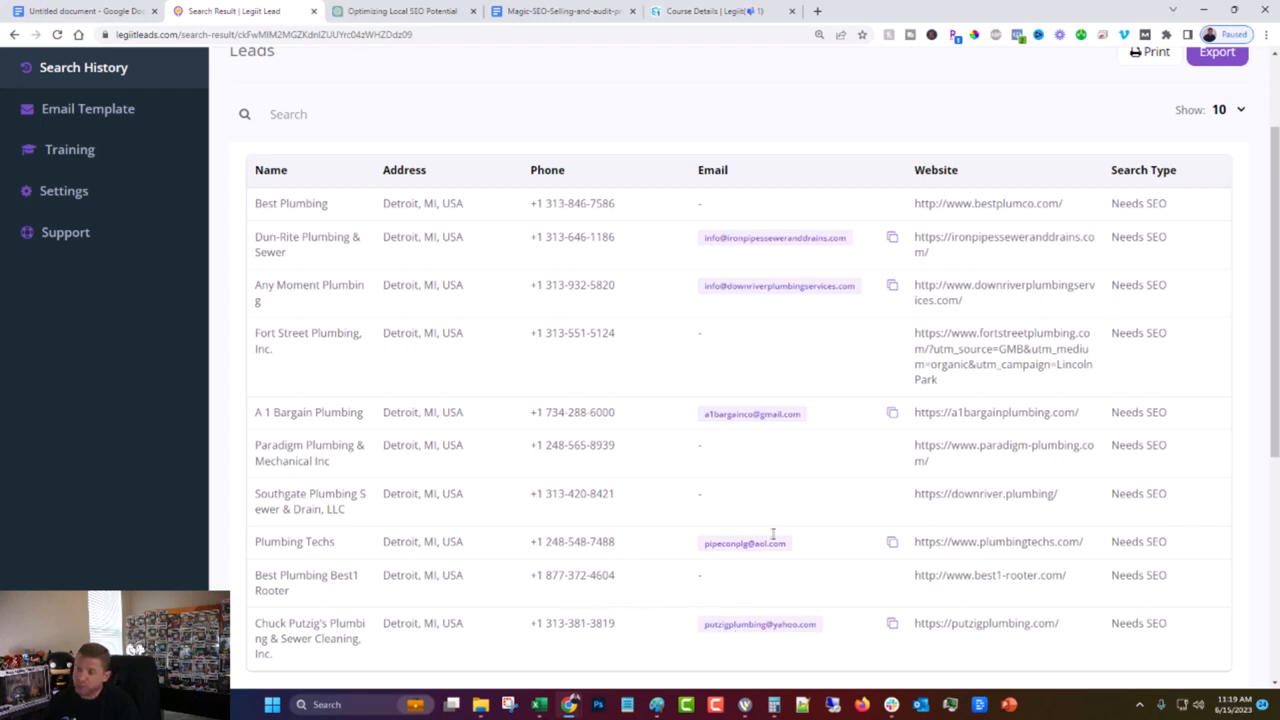
{"action": "scroll", "coordinate": [1127, 517], "scroll_direction": "down", "scroll_amount": 5}
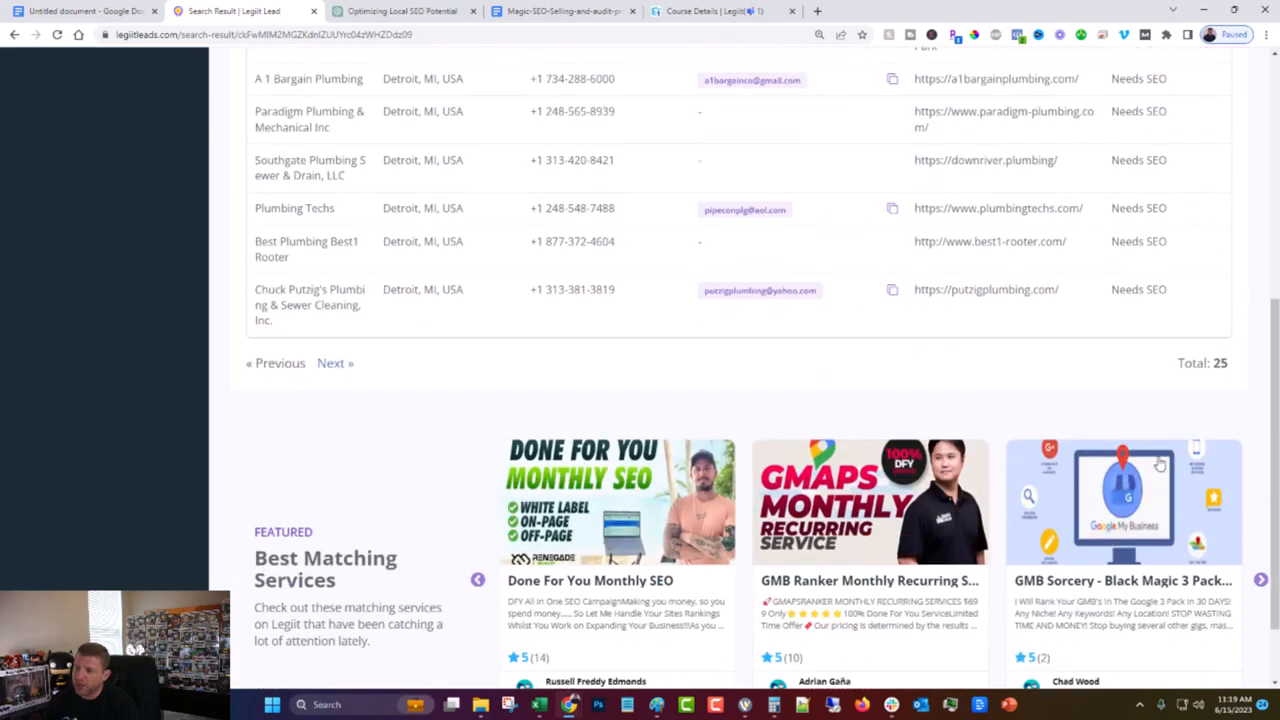
- Page through the remaining Needs SEO plumber leads and return to the first page of results
{"action": "left_click", "coordinate": [350, 365]}
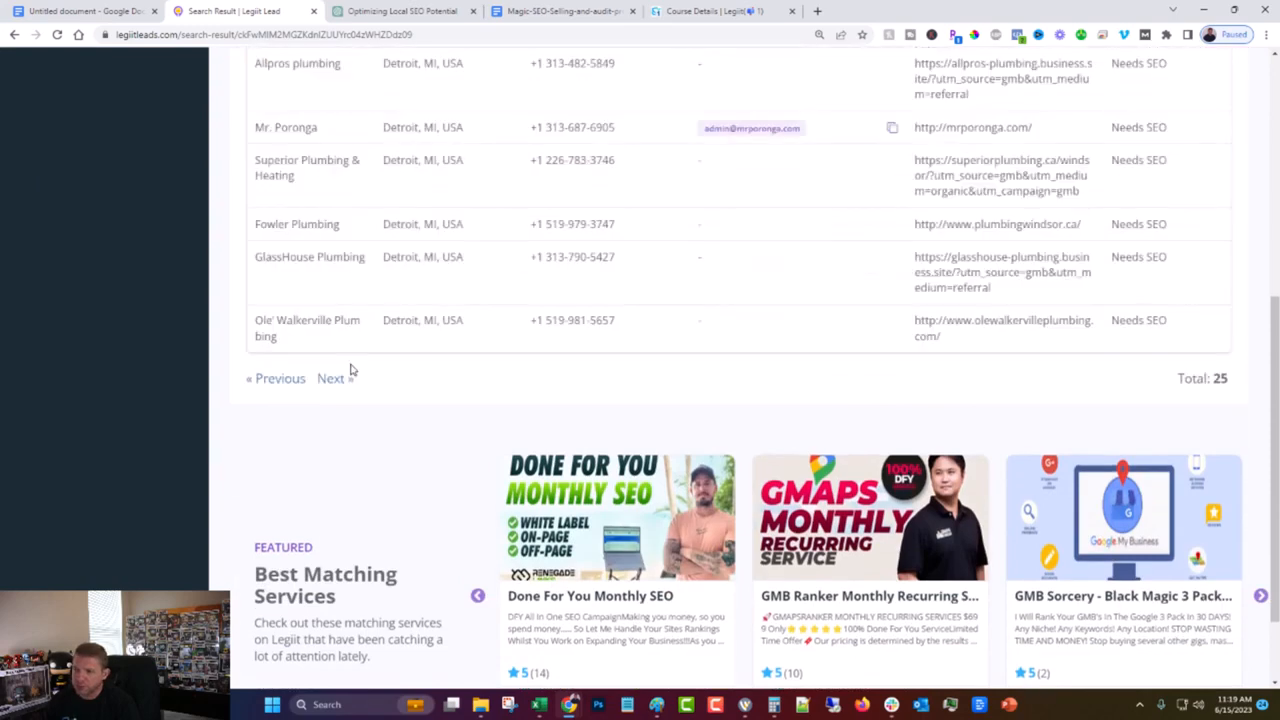
{"action": "left_click", "coordinate": [331, 378]}
{"action": "scroll", "coordinate": [497, 410], "scroll_direction": "up", "scroll_amount": 4}
{"action": "scroll", "coordinate": [600, 410], "scroll_direction": "up", "scroll_amount": 1}
{"action": "scroll", "coordinate": [714, 409], "scroll_direction": "down", "scroll_amount": 1}
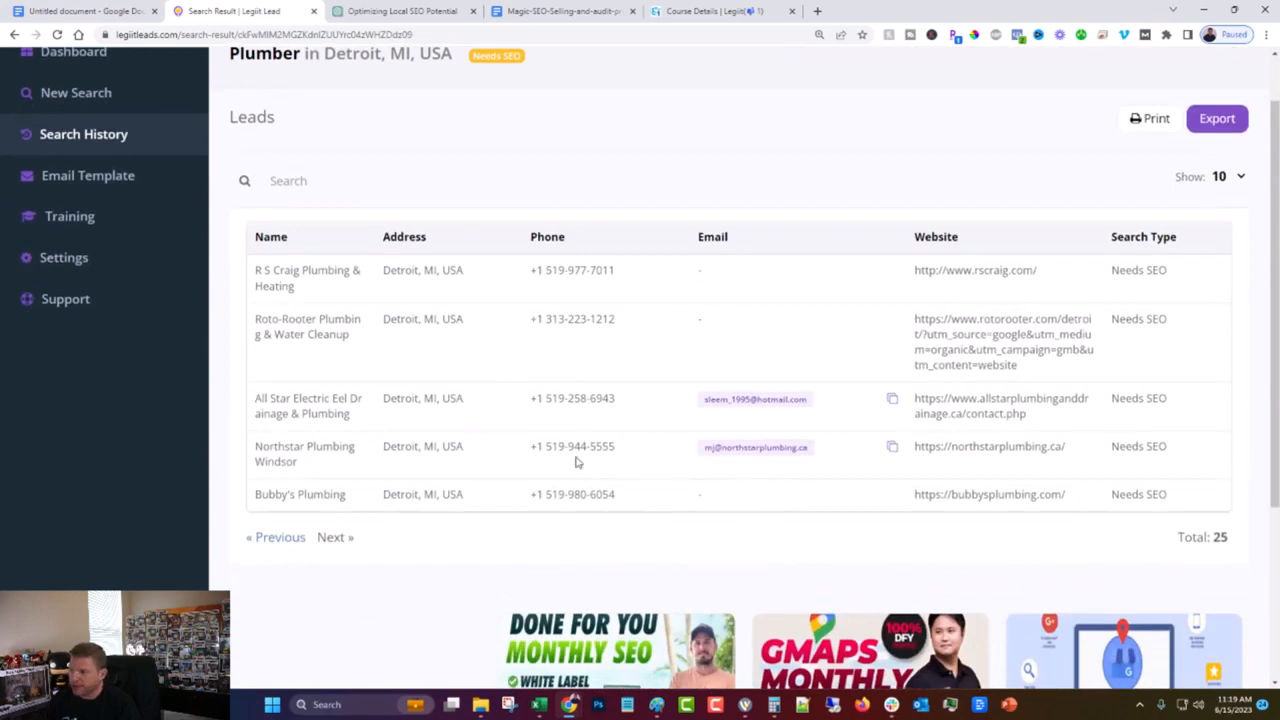
{"action": "left_click", "coordinate": [287, 538]}
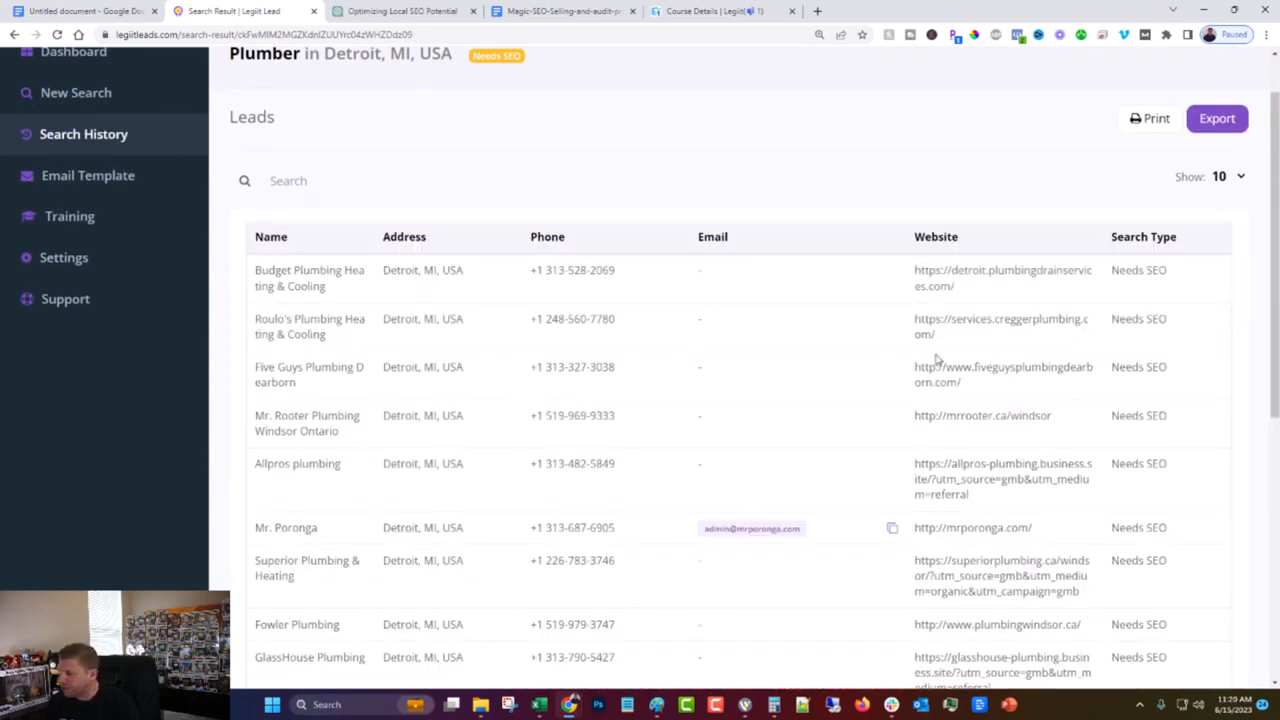
{"action": "scroll", "coordinate": [855, 455], "scroll_direction": "down", "scroll_amount": 1}
{"action": "scroll", "coordinate": [845, 447], "scroll_direction": "down", "scroll_amount": 5}
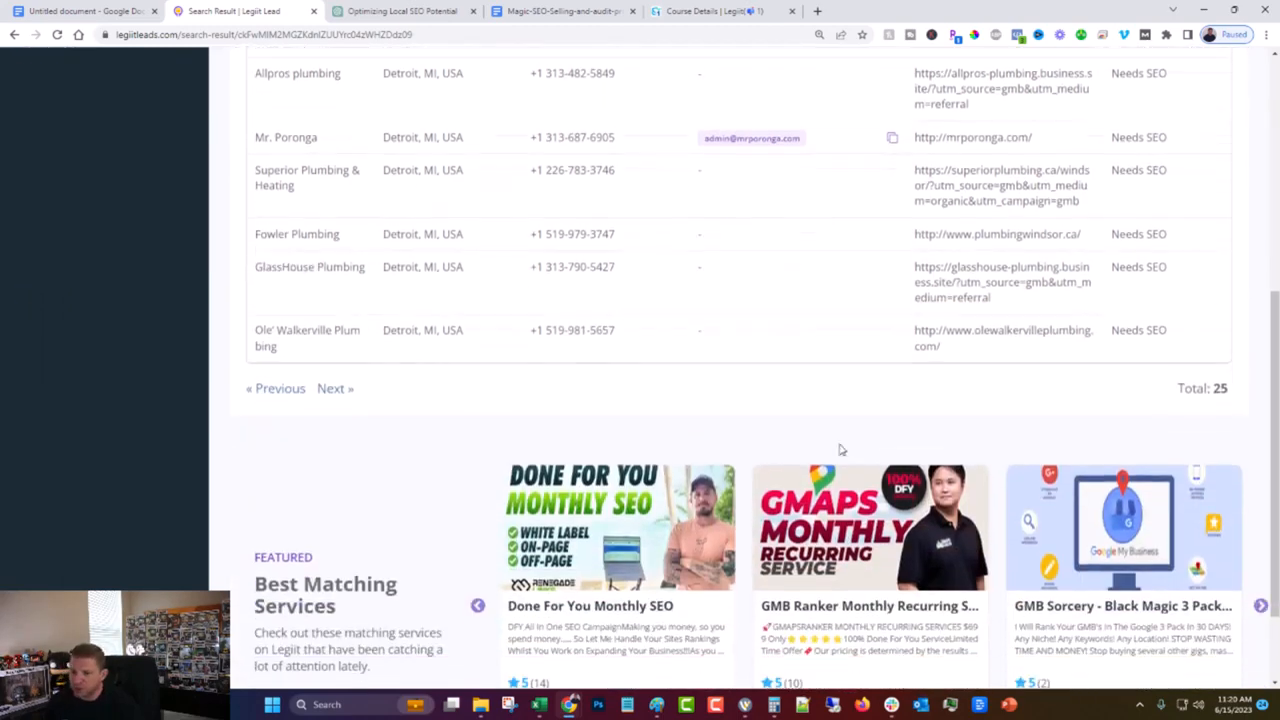
{"action": "left_click", "coordinate": [283, 386]}
{"action": "scroll", "coordinate": [305, 378], "scroll_direction": "up", "scroll_amount": 5}
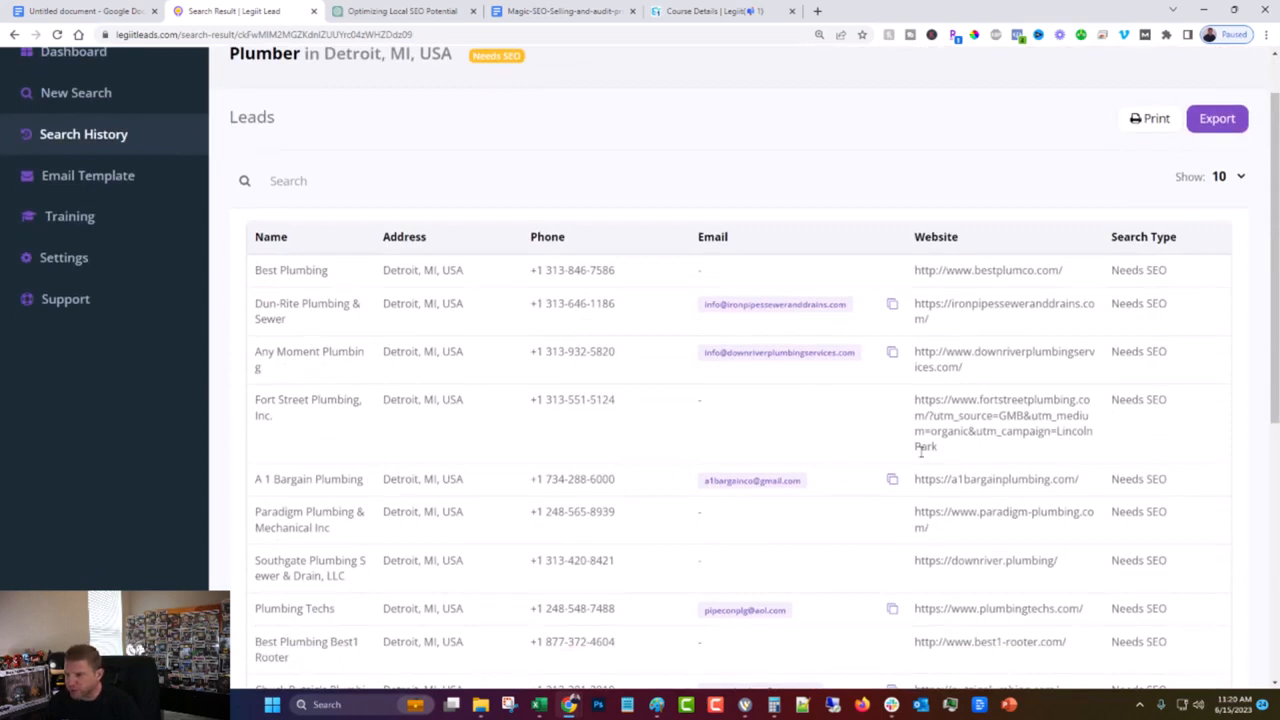
- Copy the website address of the Dun-Rite Plumbing & Sewer lead and open the site in a new browser tab
{"action": "left_click_drag", "start_coordinate": [930, 314], "coordinate": [916, 298]}
{"action": "right_click", "coordinate": [916, 300]}
{"action": "left_click", "coordinate": [948, 318]}
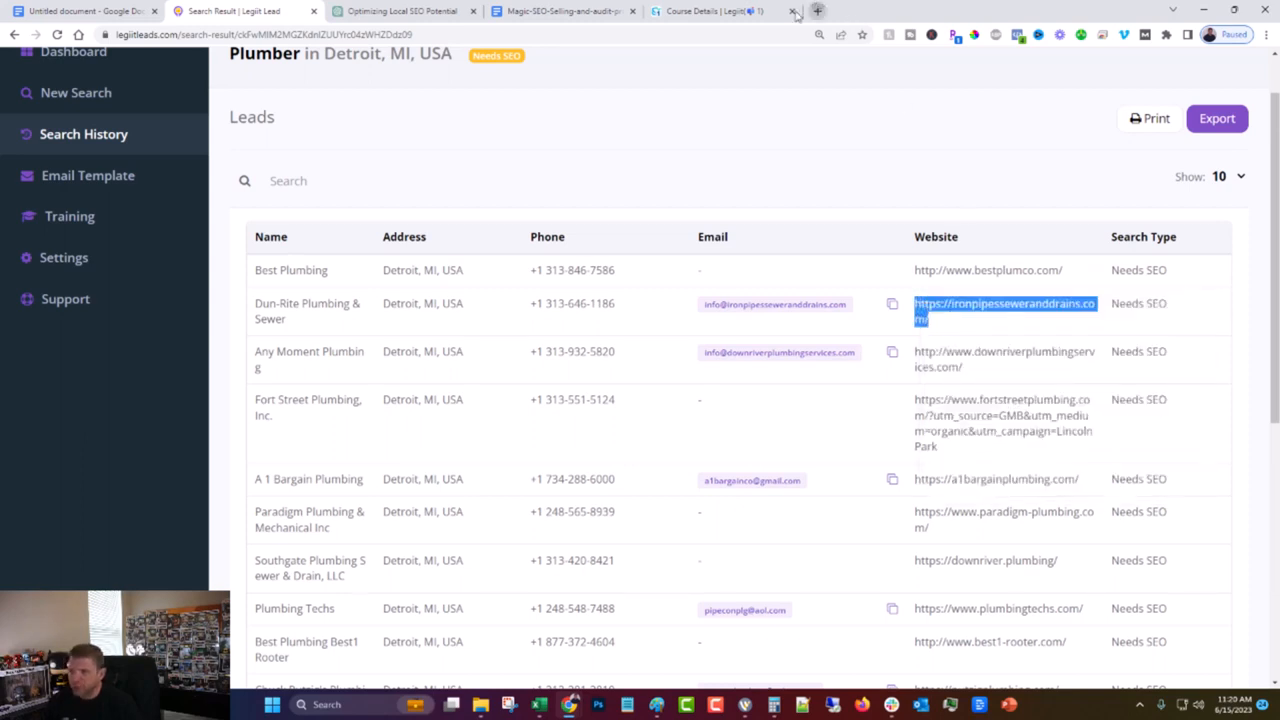
{"action": "left_click", "coordinate": [817, 10]}
{"action": "right_click", "coordinate": [609, 37]}
{"action": "left_click", "coordinate": [657, 141]}
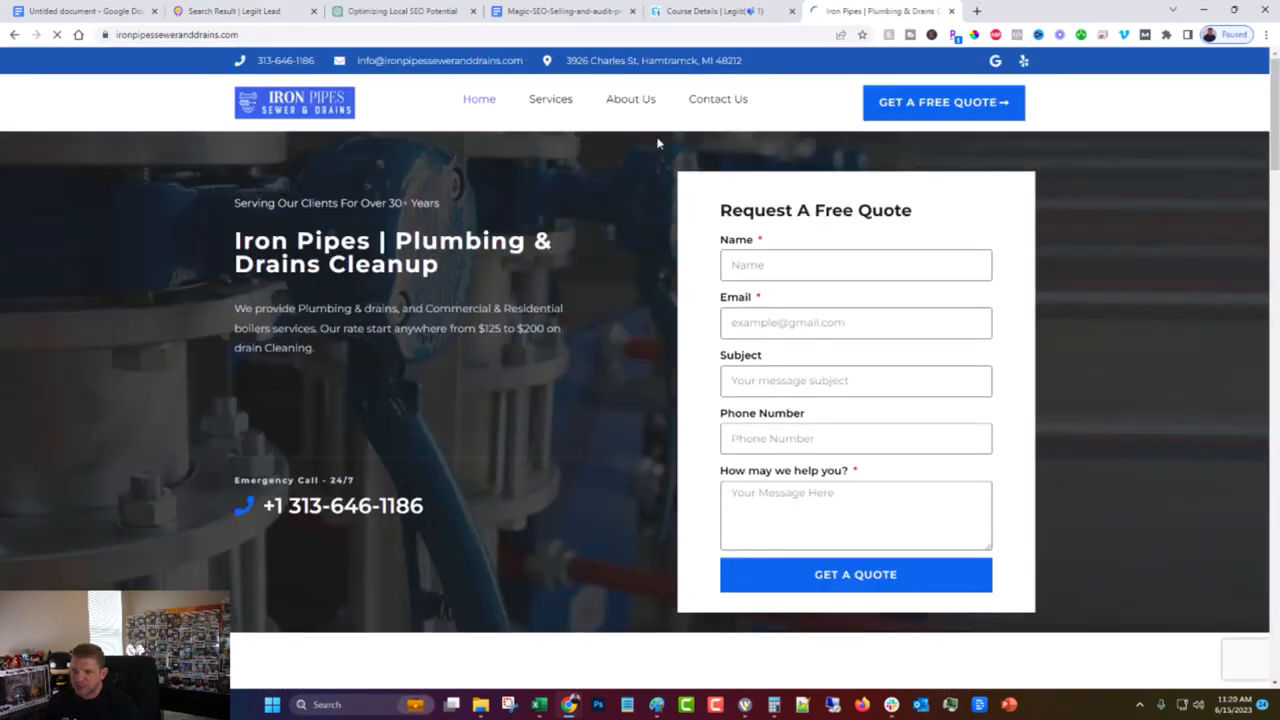
- Examine the Iron Pipes website's home and About Us pages, and return to the Needs SEO lead list in Legiit Leads
{"action": "scroll", "coordinate": [594, 248], "scroll_direction": "down", "scroll_amount": 10}
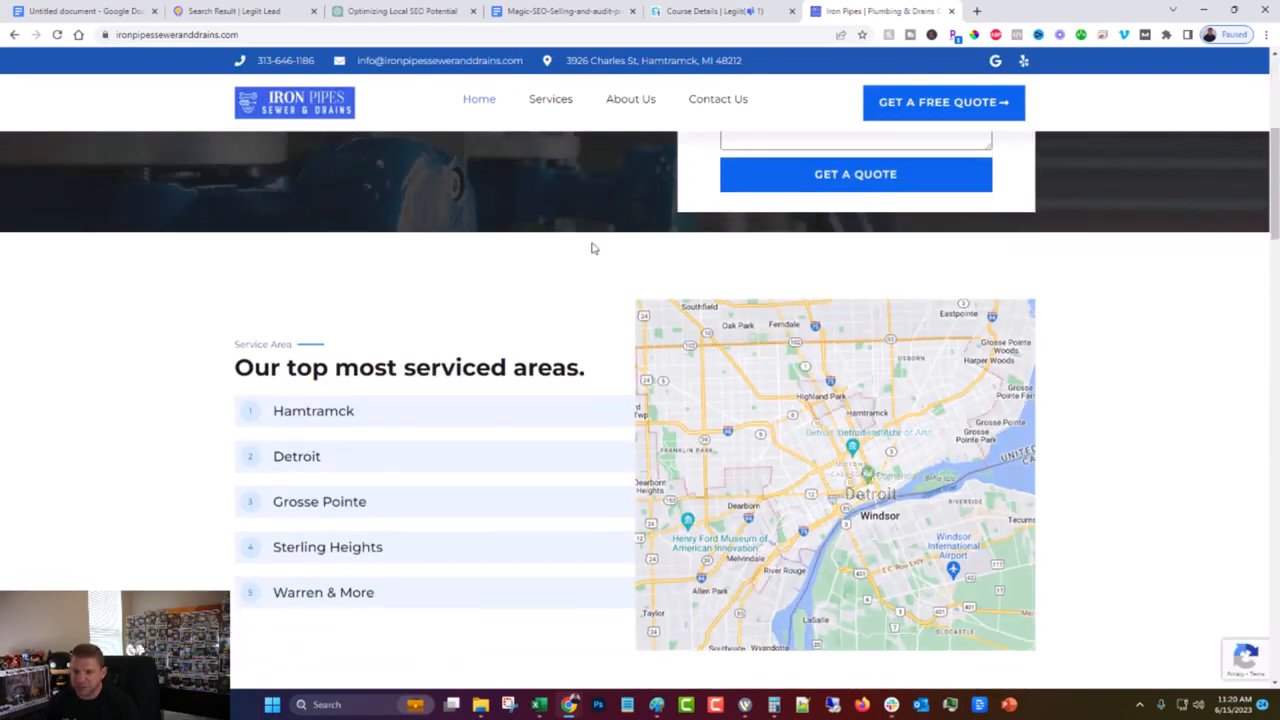
{"action": "scroll", "coordinate": [591, 247], "scroll_direction": "down", "scroll_amount": 15}
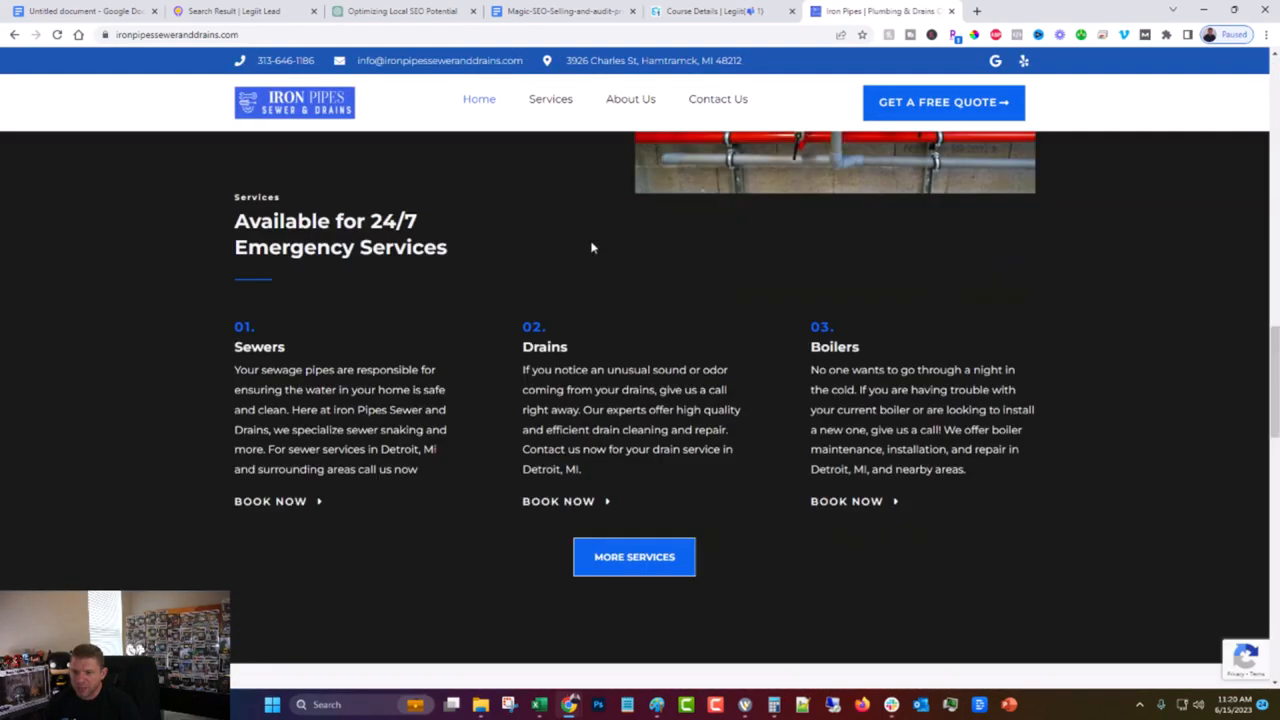
{"action": "scroll", "coordinate": [588, 248], "scroll_direction": "down", "scroll_amount": 2}
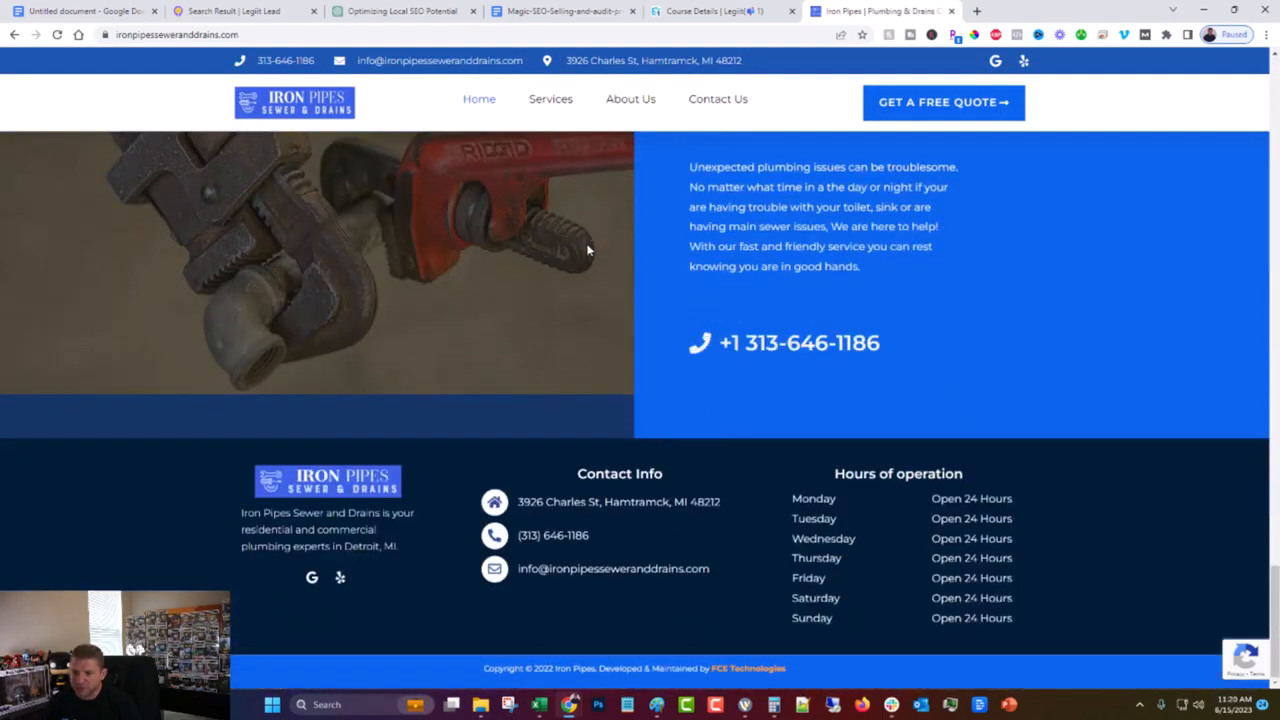
{"action": "scroll", "coordinate": [586, 247], "scroll_direction": "up", "scroll_amount": 3}
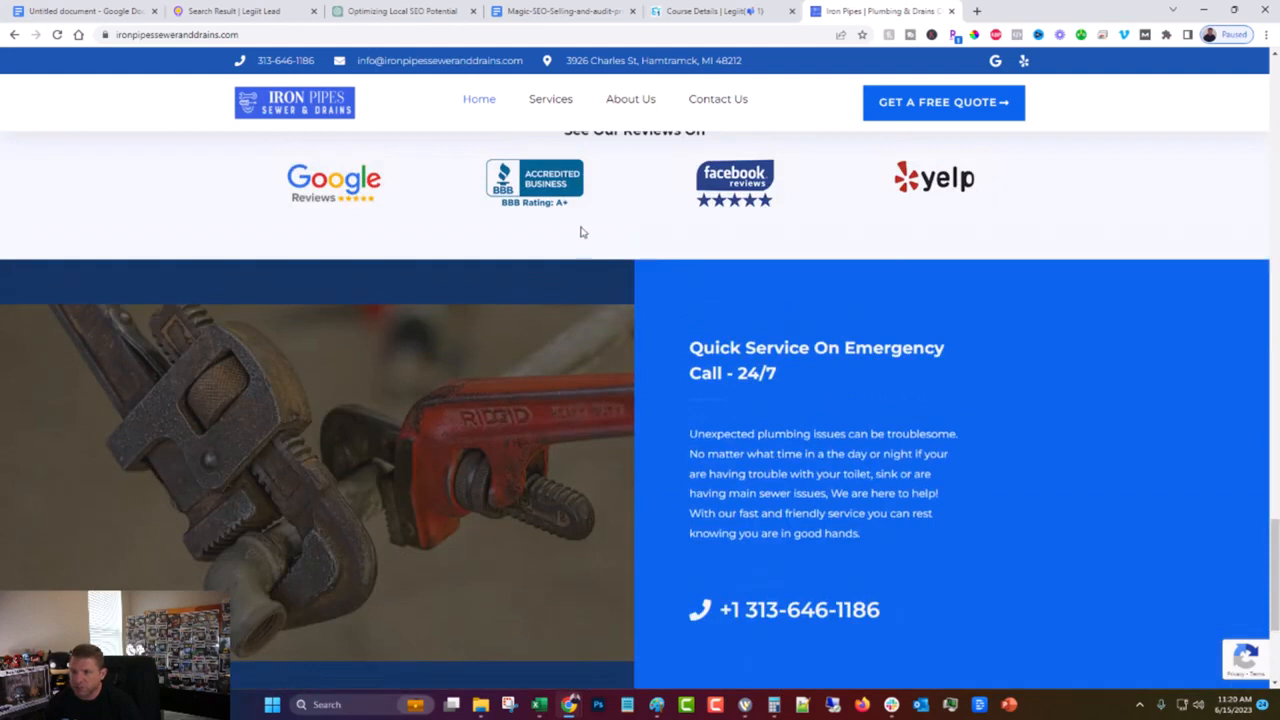
{"action": "left_click", "coordinate": [624, 104]}
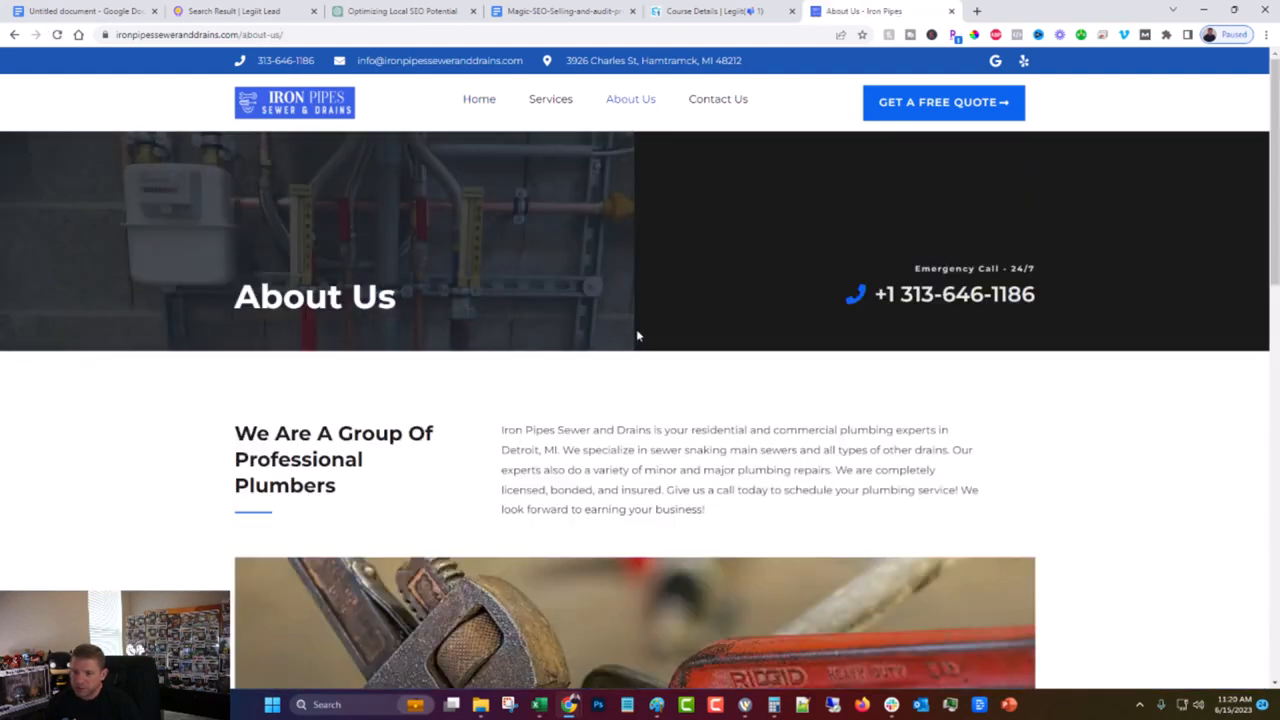
{"action": "scroll", "coordinate": [637, 336], "scroll_direction": "down", "scroll_amount": 8}
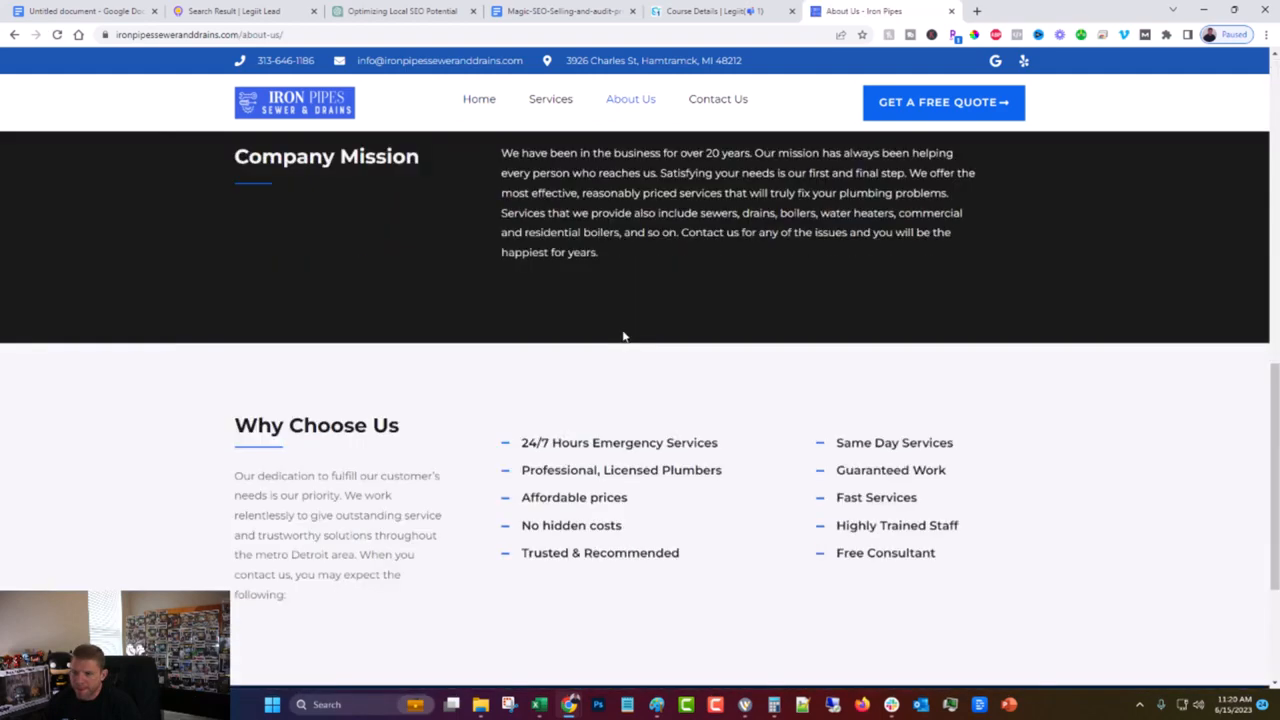
{"action": "scroll", "coordinate": [623, 336], "scroll_direction": "down", "scroll_amount": 3}
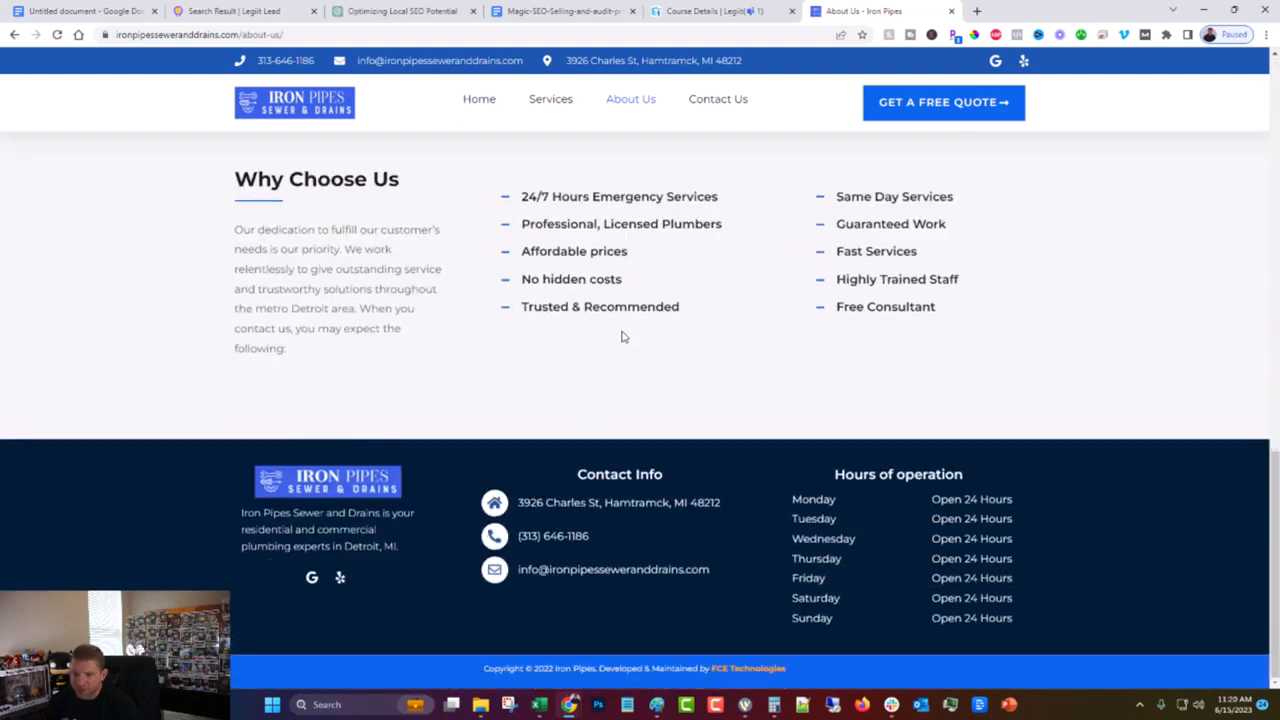
{"action": "left_click", "coordinate": [479, 104]}
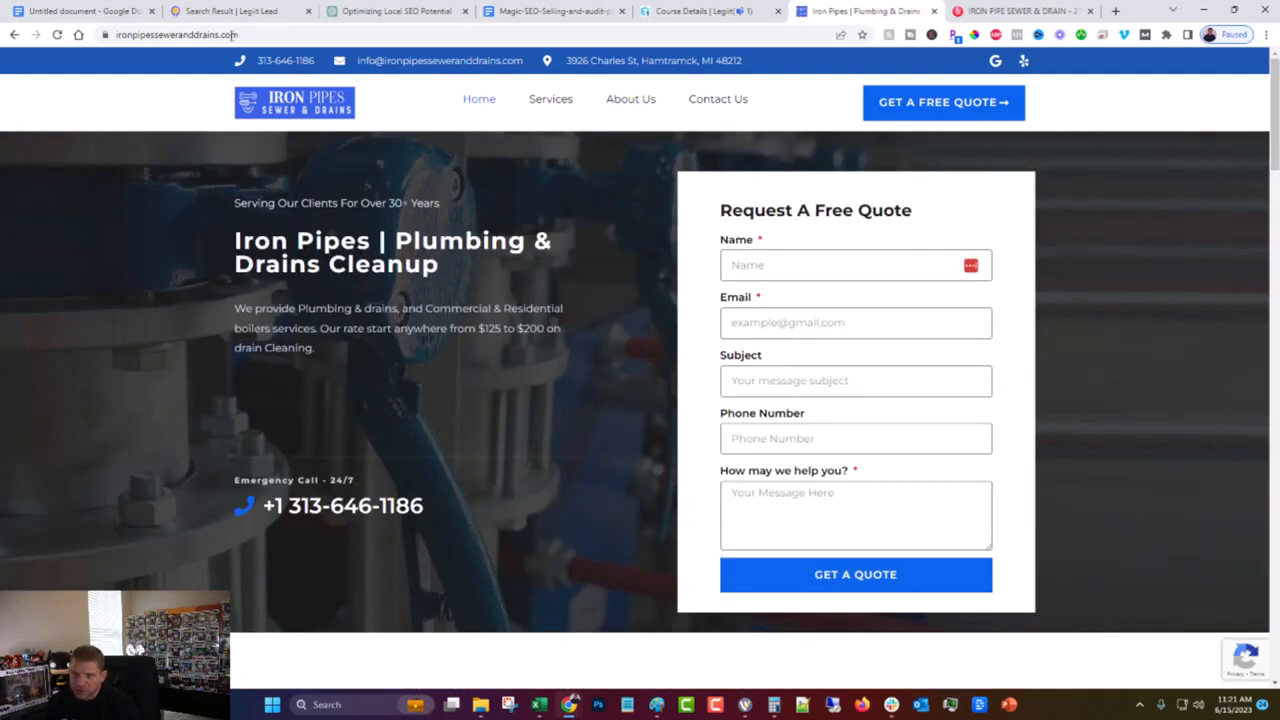
{"action": "left_click", "coordinate": [232, 10]}
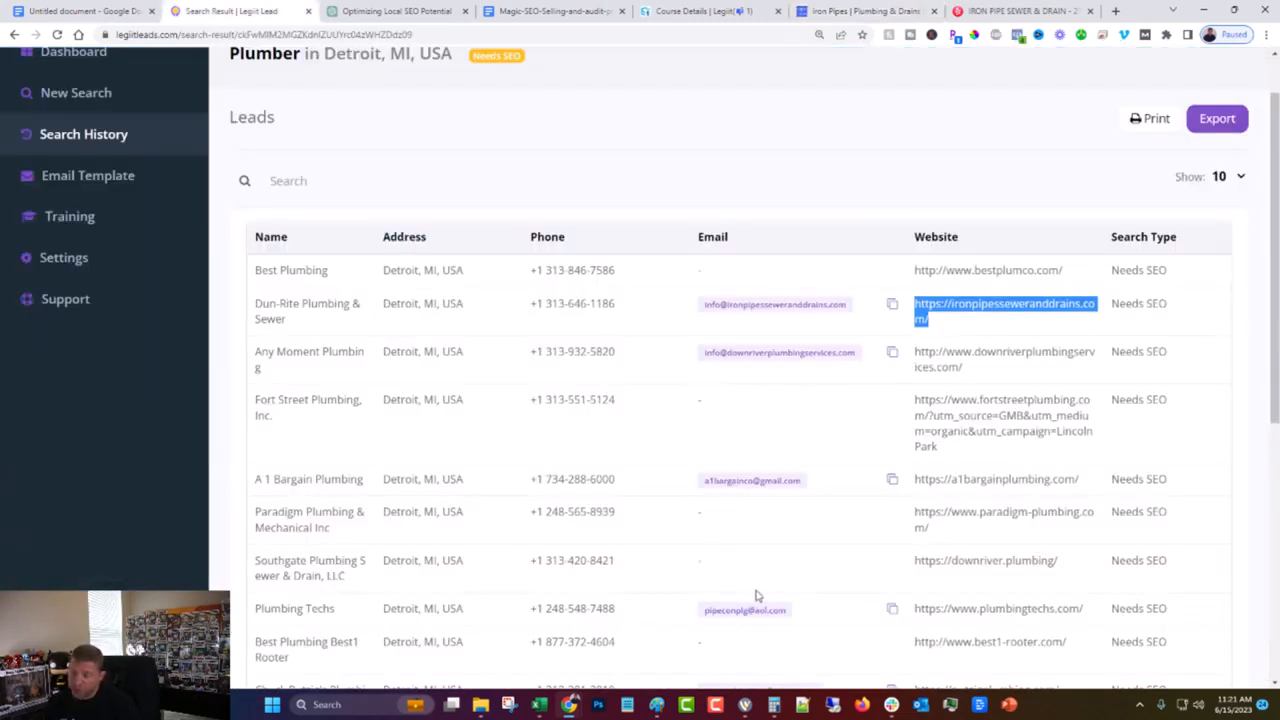
{"action": "left_click", "coordinate": [670, 308]}
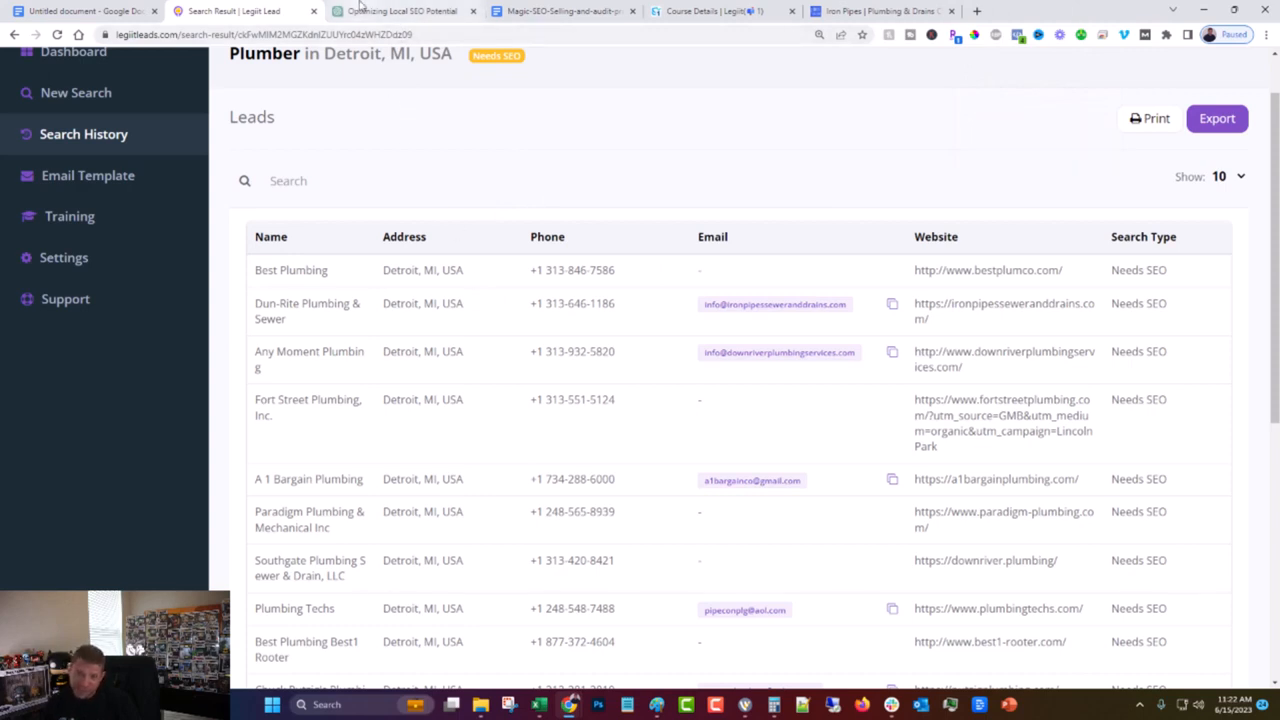
- Switch to ChatGPT and set up the new chat with GPT-4 and the Bramework plugin enabled
{"action": "left_click", "coordinate": [362, 10]}
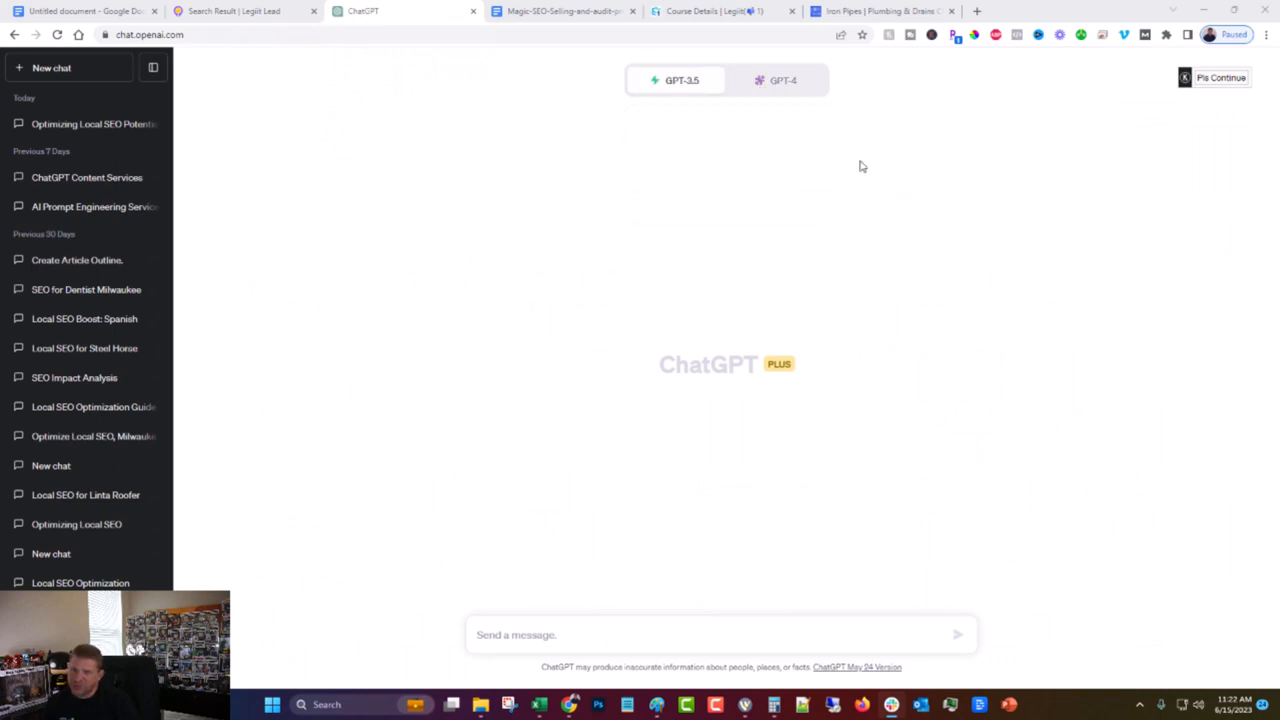
{"action": "mouse_move", "coordinate": [758, 82]}
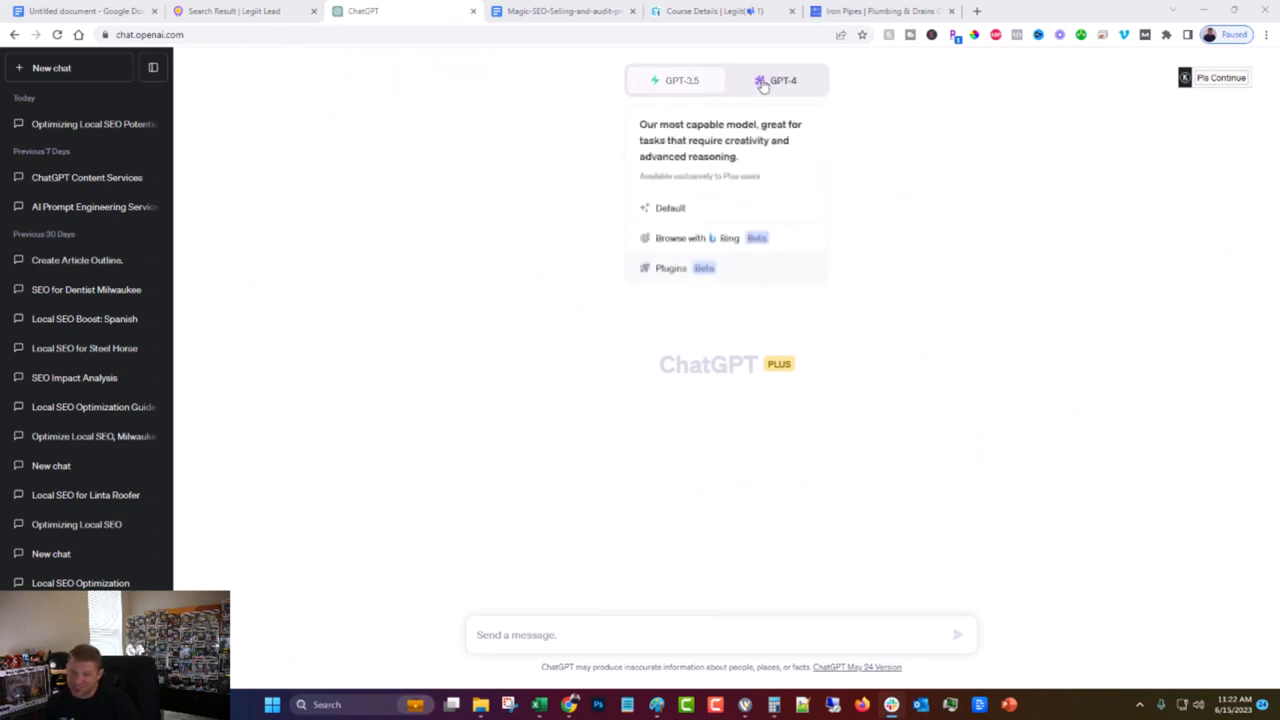
{"action": "left_click", "coordinate": [761, 83]}
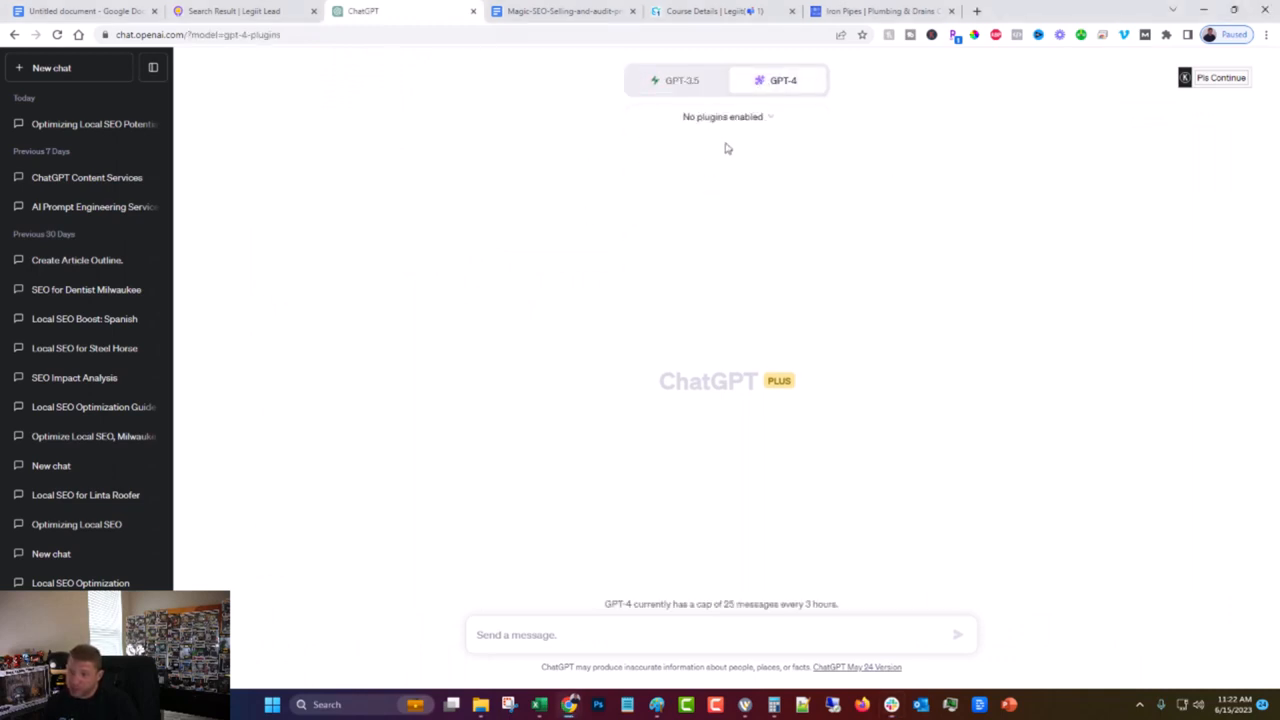
{"action": "left_click", "coordinate": [735, 119]}
{"action": "left_click", "coordinate": [844, 152]}
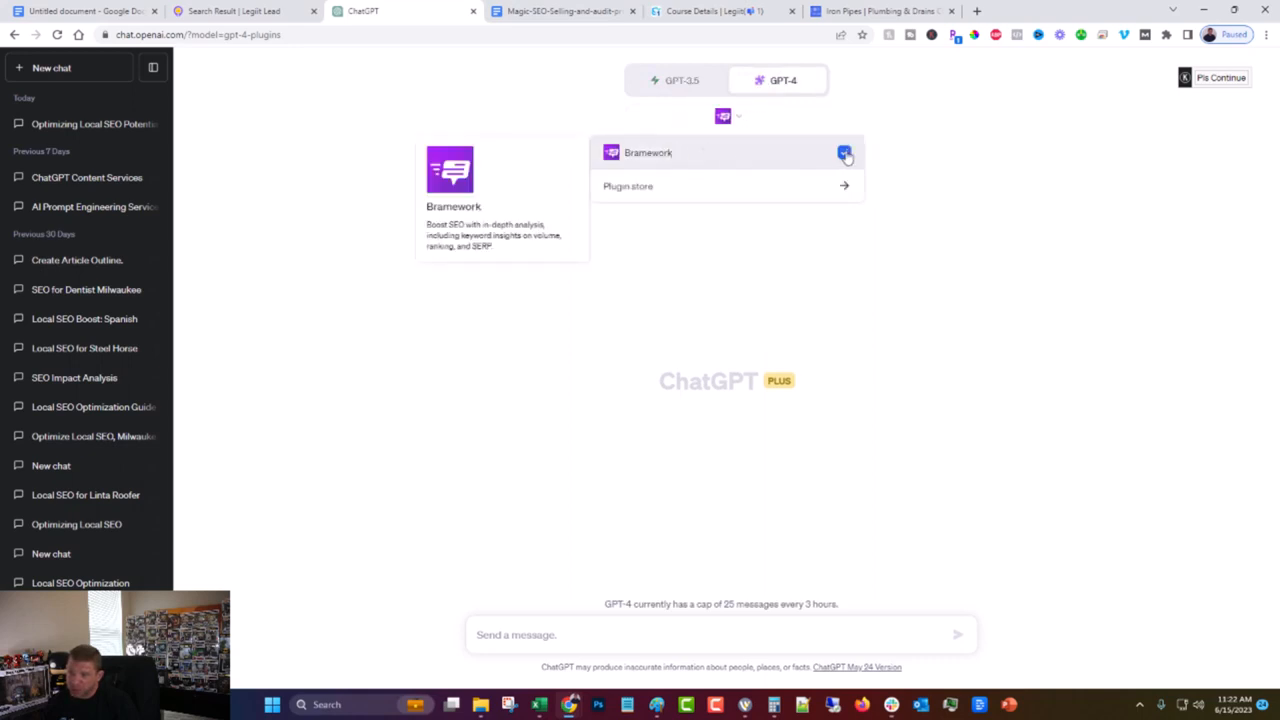
{"action": "left_click", "coordinate": [896, 353]}
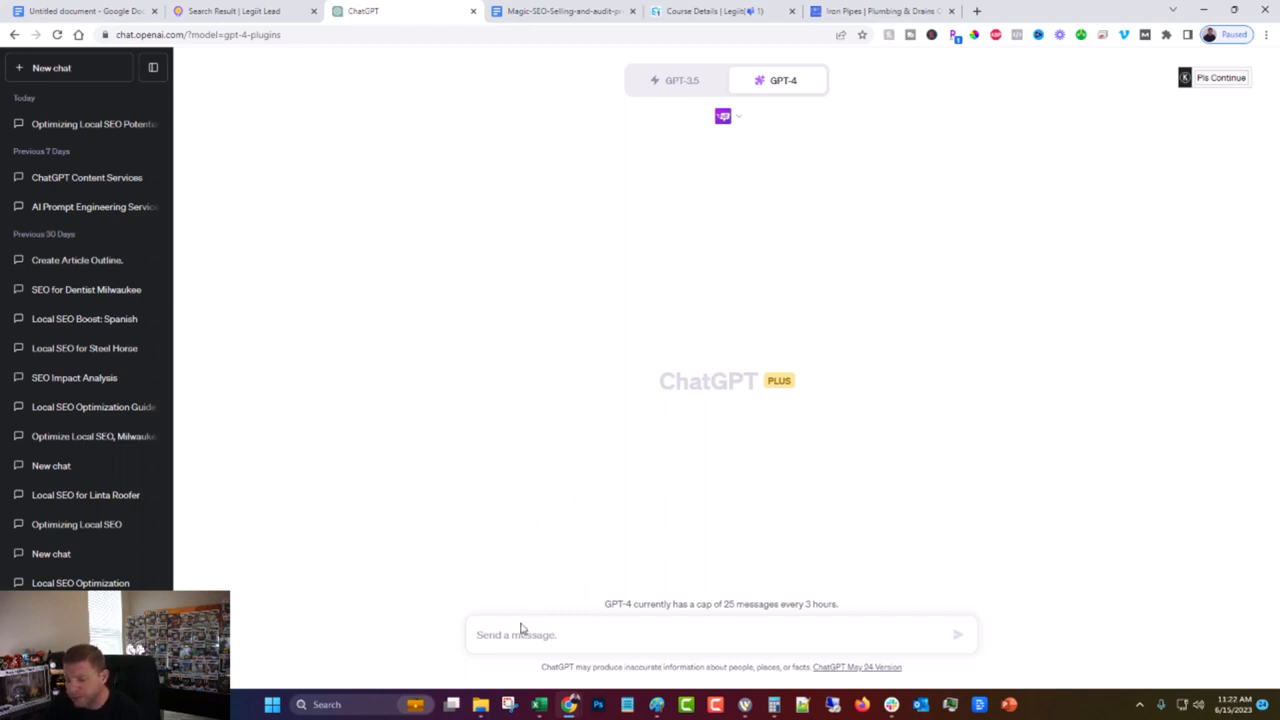
- Paste the local SEO sales prompt into the message and replace the business name with "Iron Pipes Plumbing & Drain Cleanup"
{"action": "key", "text": "ctrl+v"}
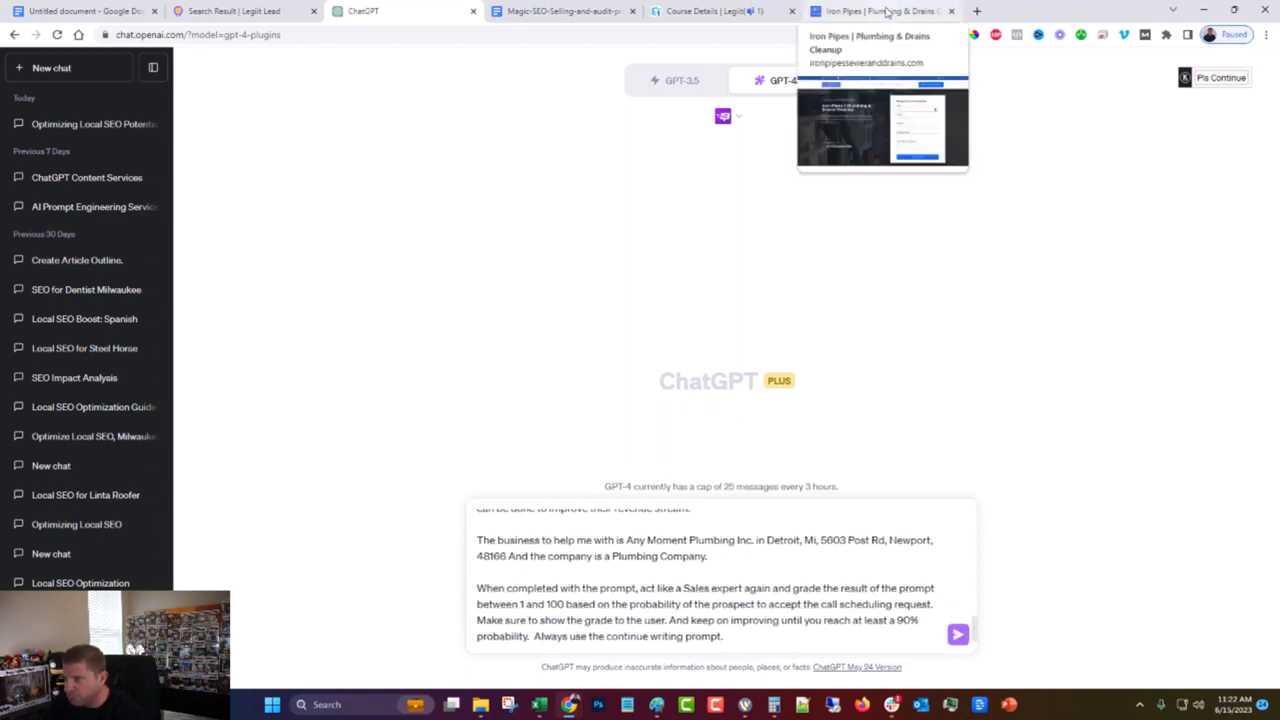
{"action": "left_click_drag", "start_coordinate": [627, 540], "coordinate": [752, 540]}
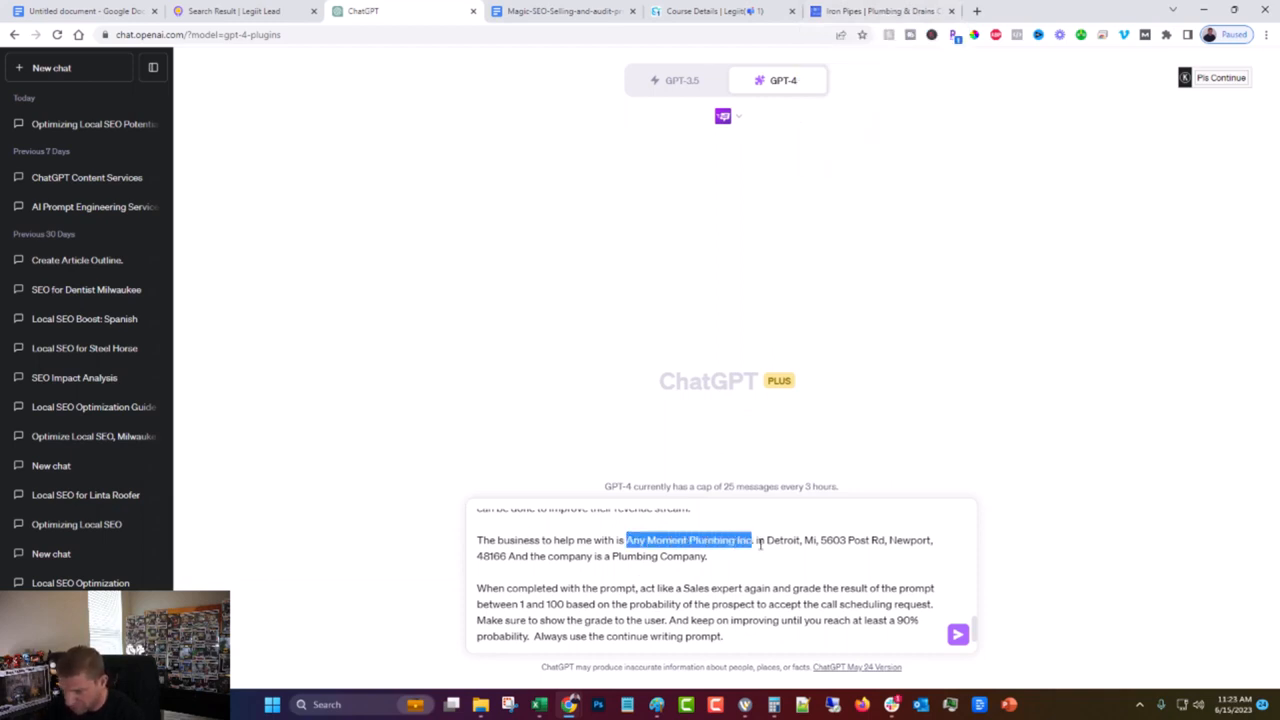
{"action": "key", "text": "BackSpace"}
{"action": "type", "text": "Iron"}
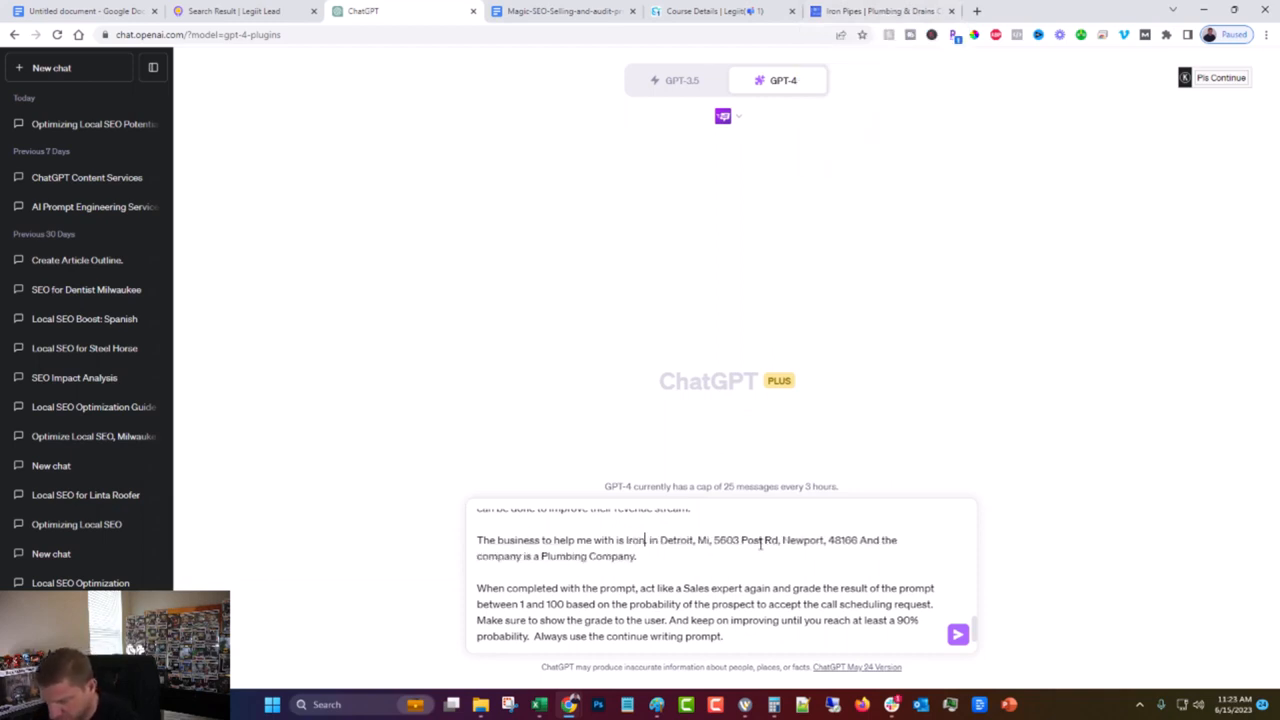
{"action": "type", "text": " Pipes"}
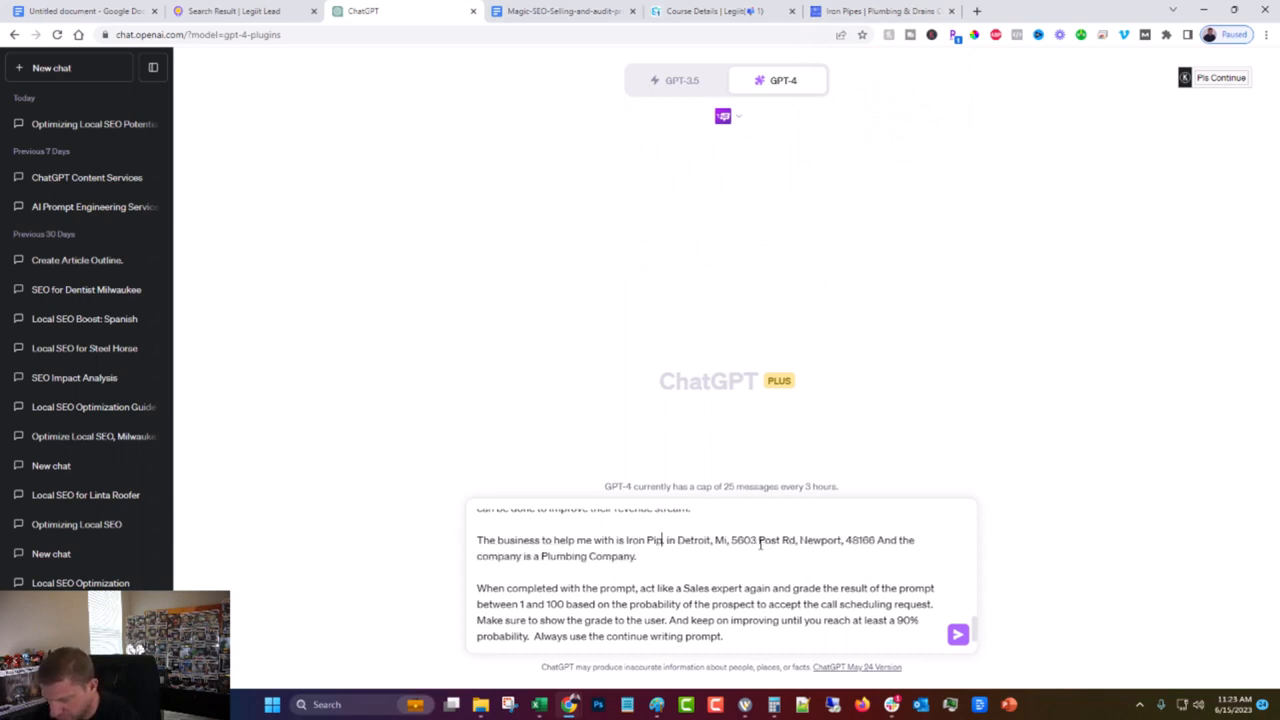
{"action": "type", "text": " Plumb"}
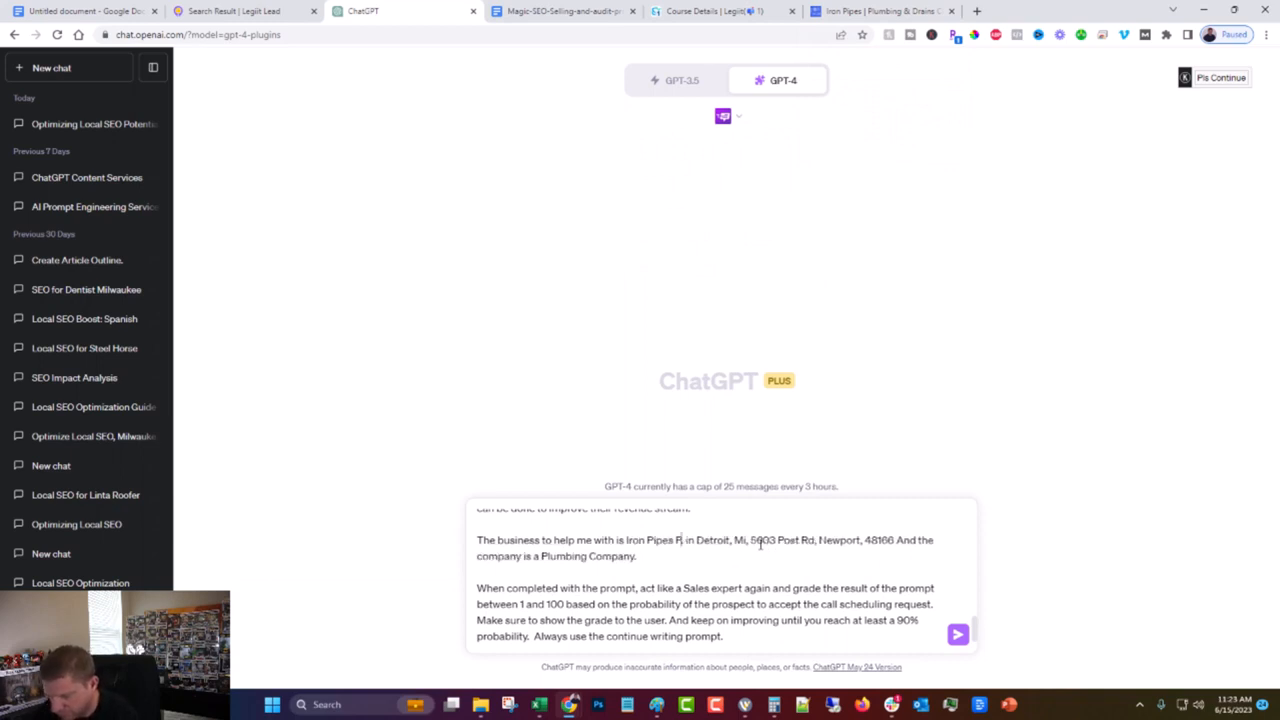
{"action": "type", "text": "i"}
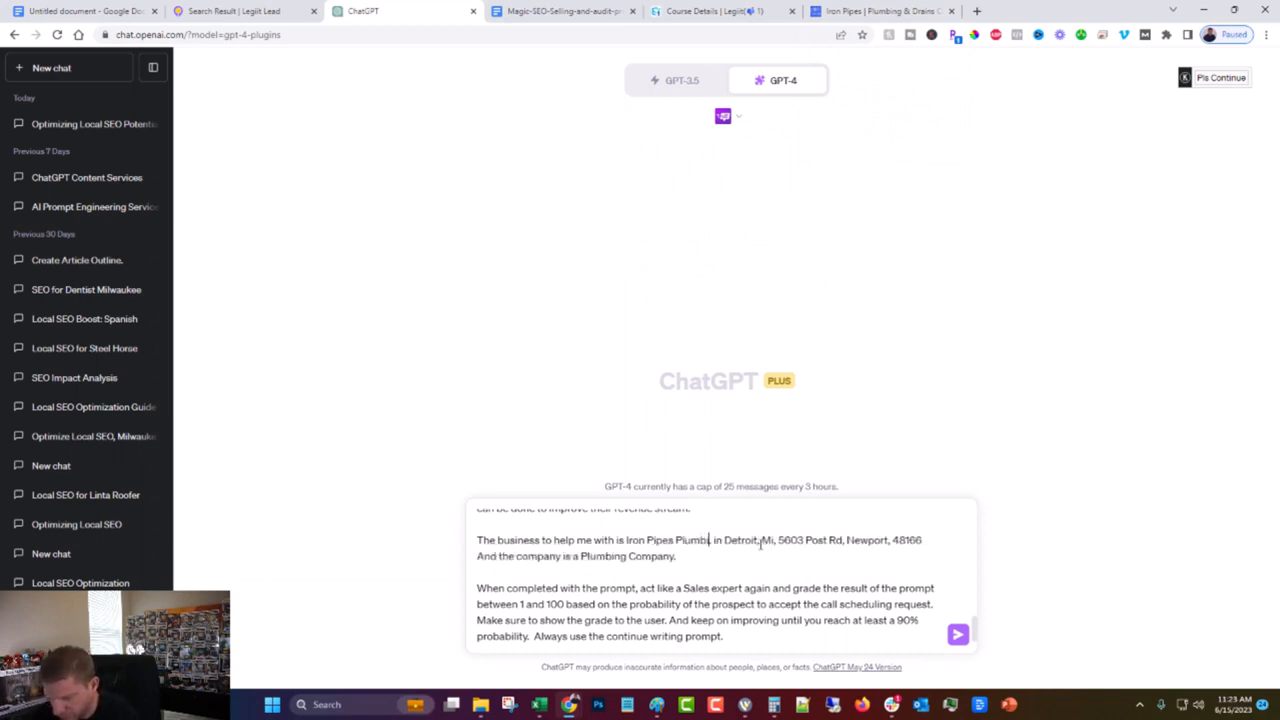
{"action": "type", "text": "ng,"}
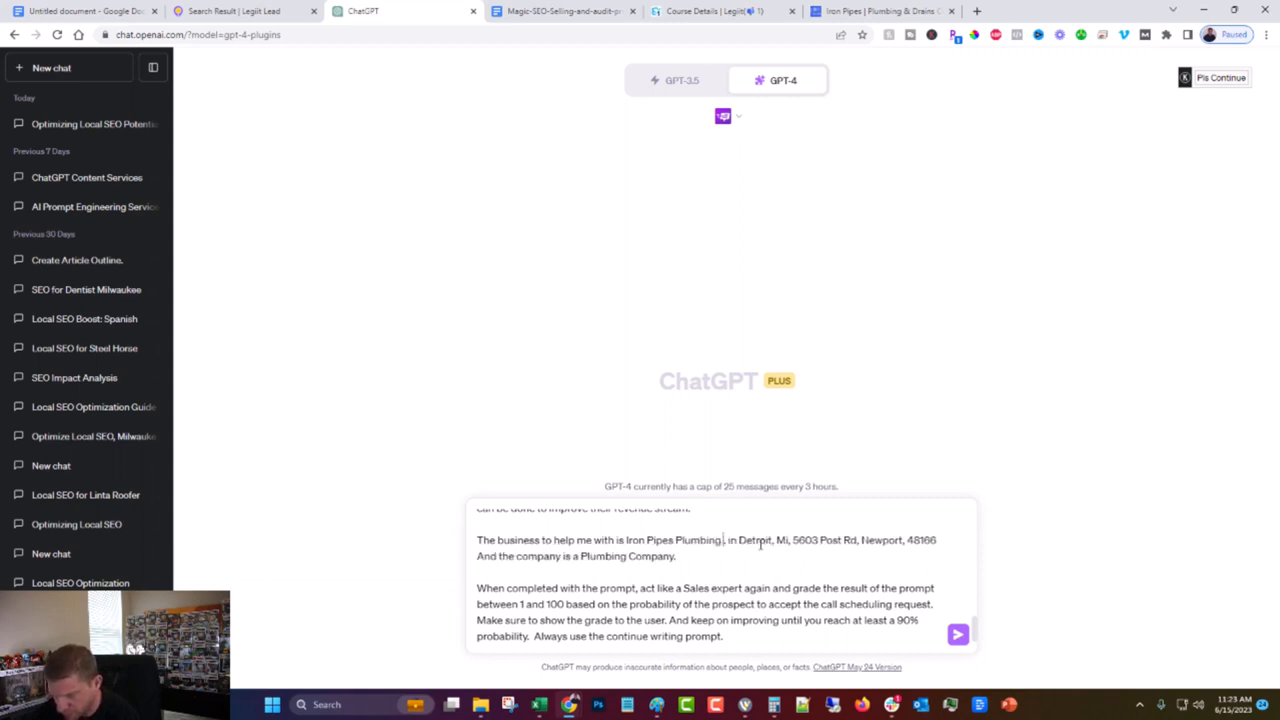
{"action": "type", "text": " & Dr"}
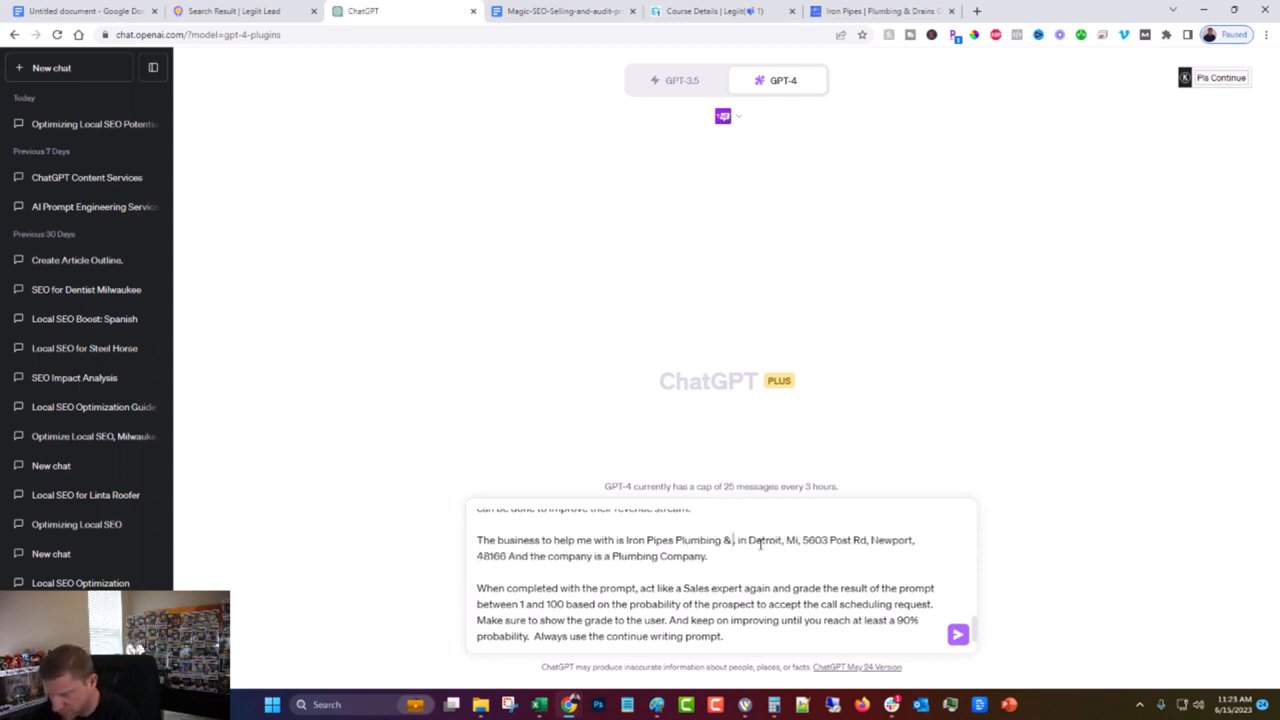
{"action": "type", "text": "ain"}
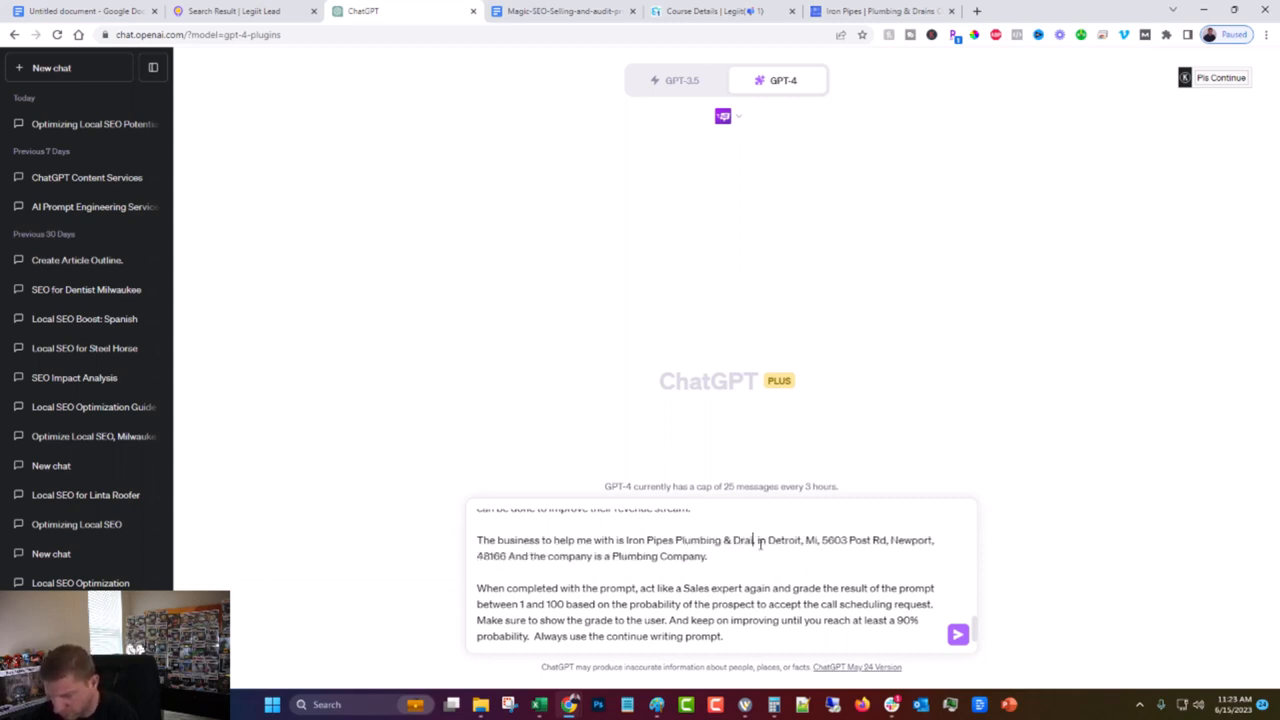
{"action": "type", "text": " Cleanup"}
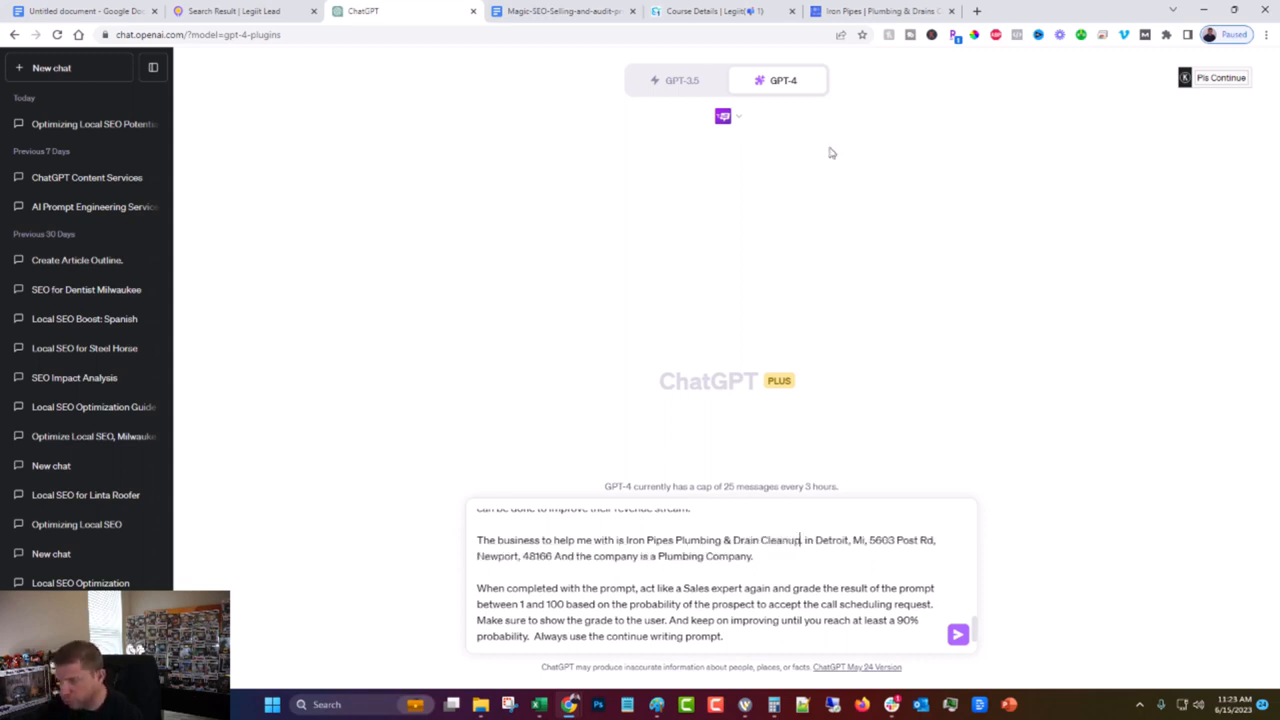
- Replace the prompt's street address with the business address copied from the Iron Pipes website, and remove the repeated state abbreviation MI
{"action": "left_click", "coordinate": [900, 11]}
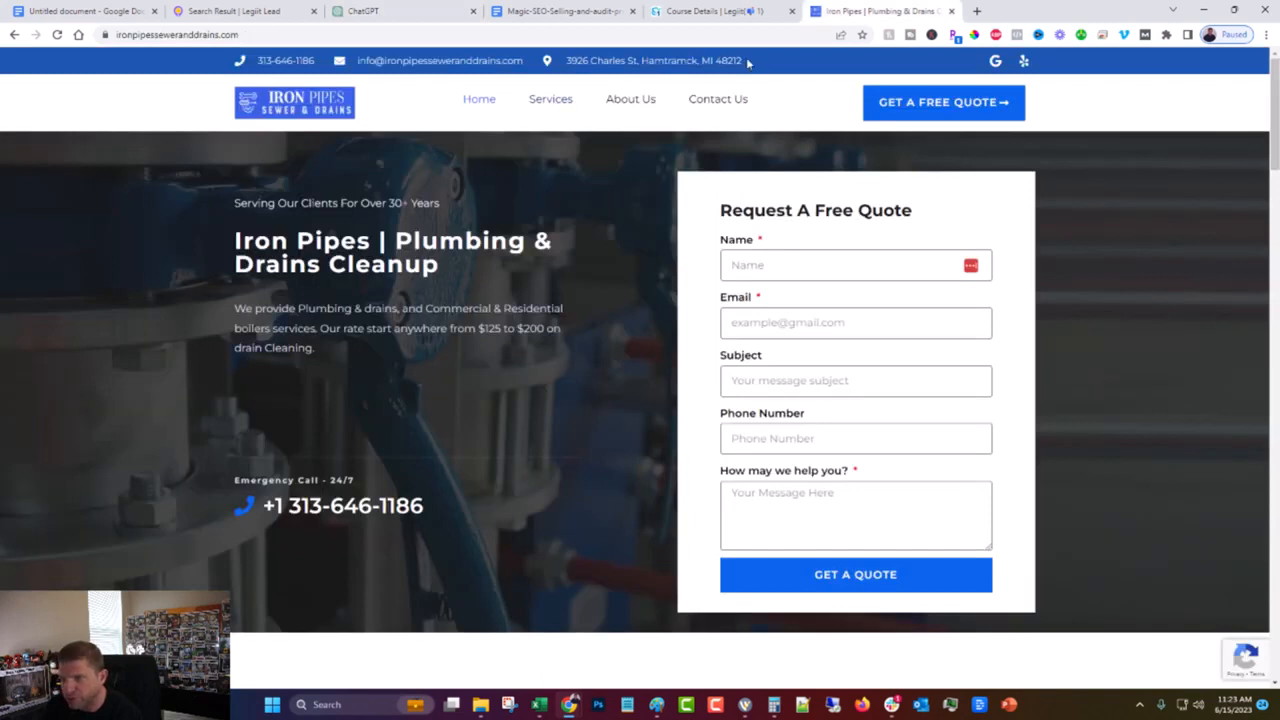
{"action": "right_click", "coordinate": [593, 62]}
{"action": "left_click", "coordinate": [653, 165]}
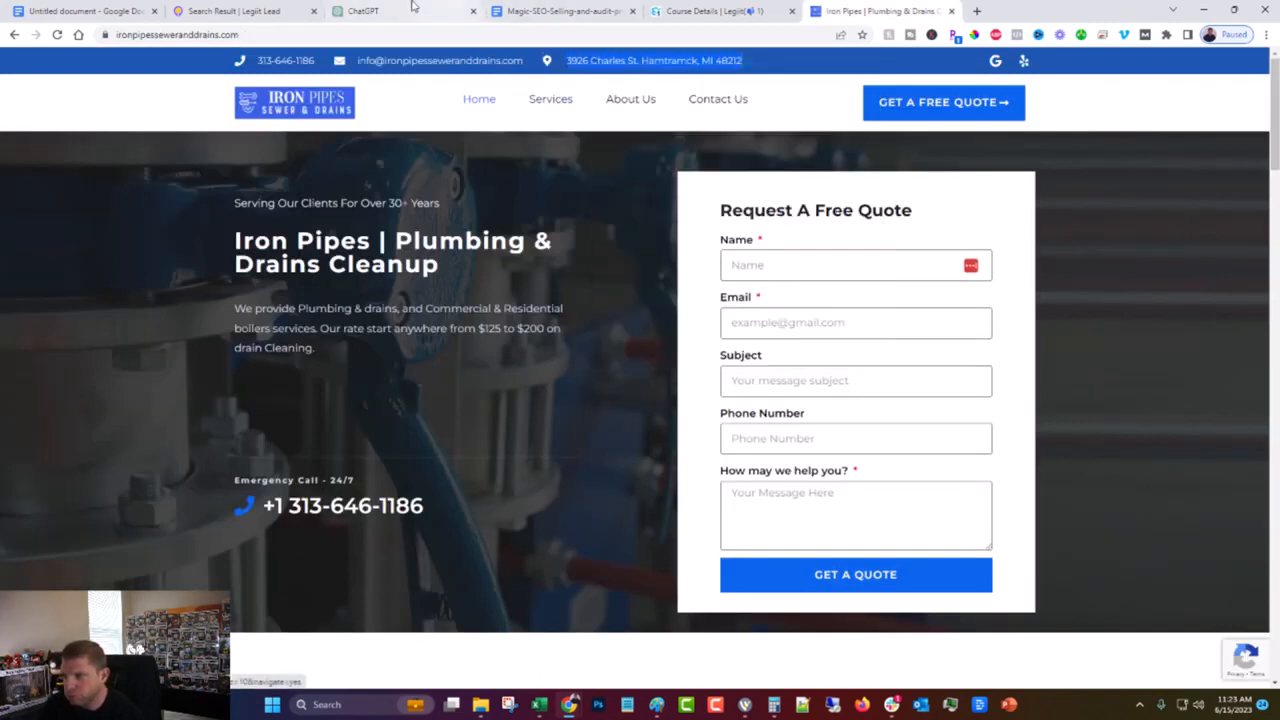
{"action": "left_click", "coordinate": [380, 11]}
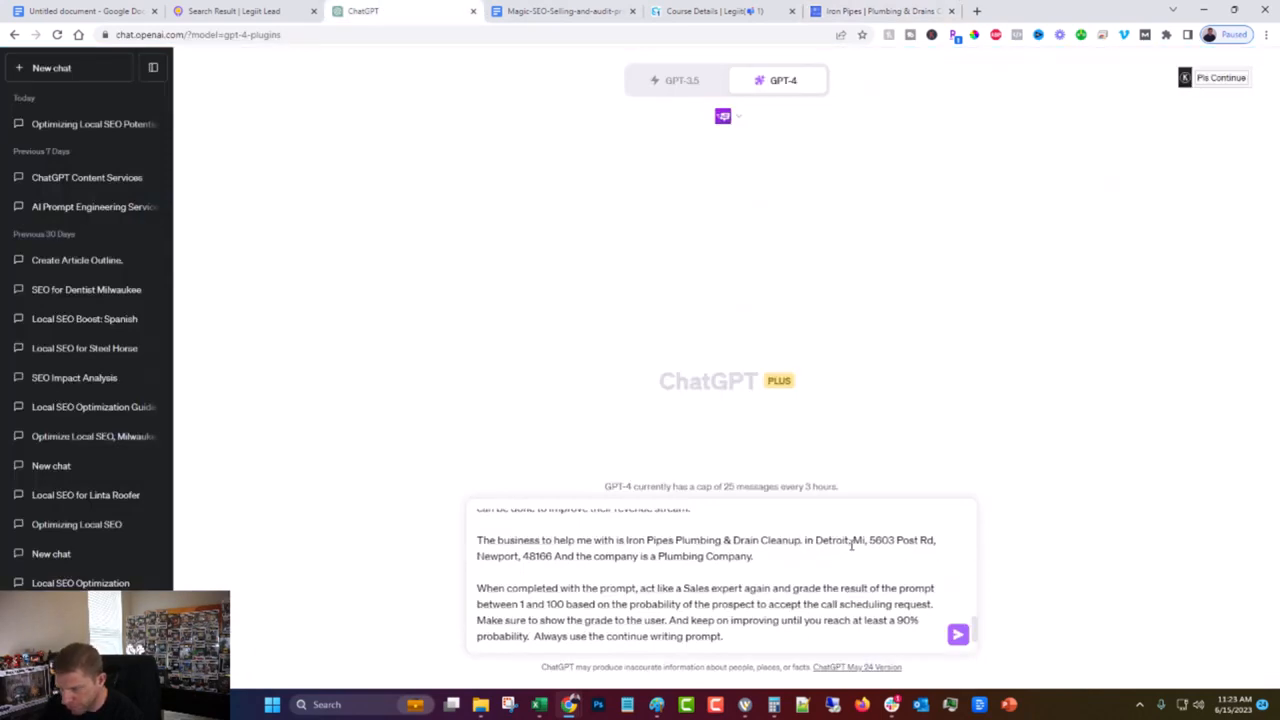
{"action": "left_click_drag", "start_coordinate": [869, 540], "coordinate": [552, 556]}
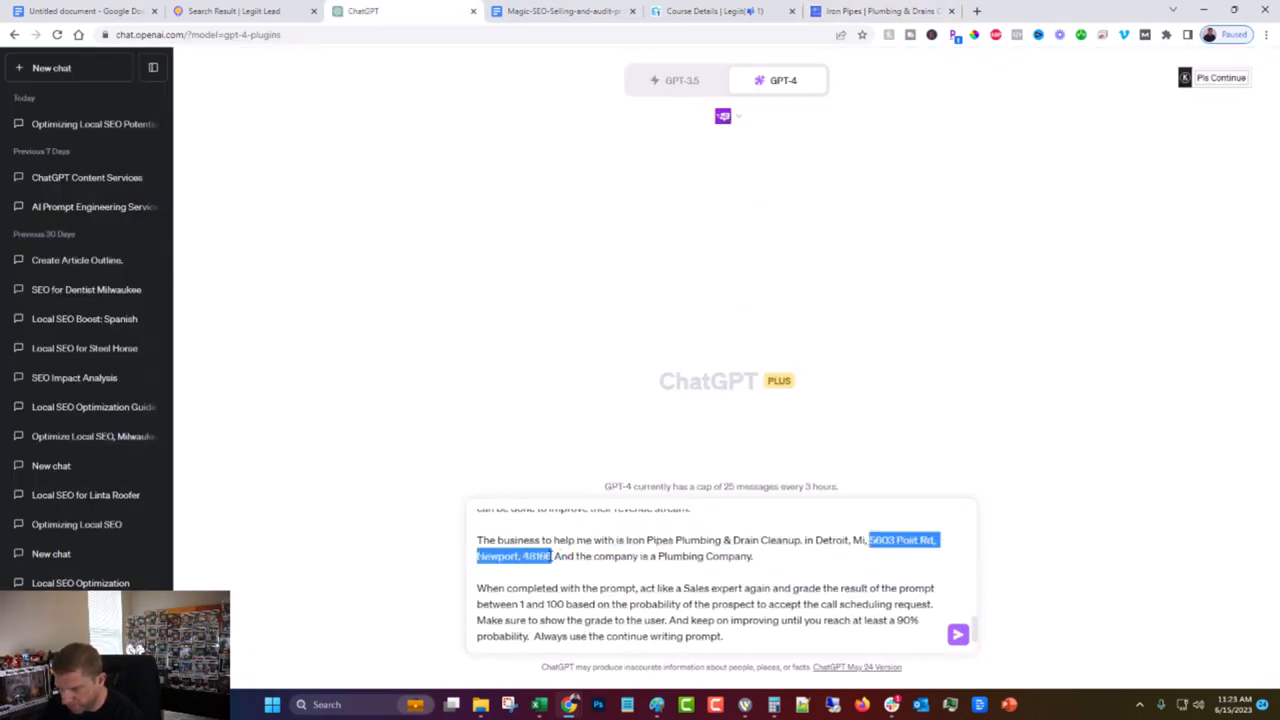
{"action": "right_click", "coordinate": [547, 556]}
{"action": "left_click", "coordinate": [574, 332]}
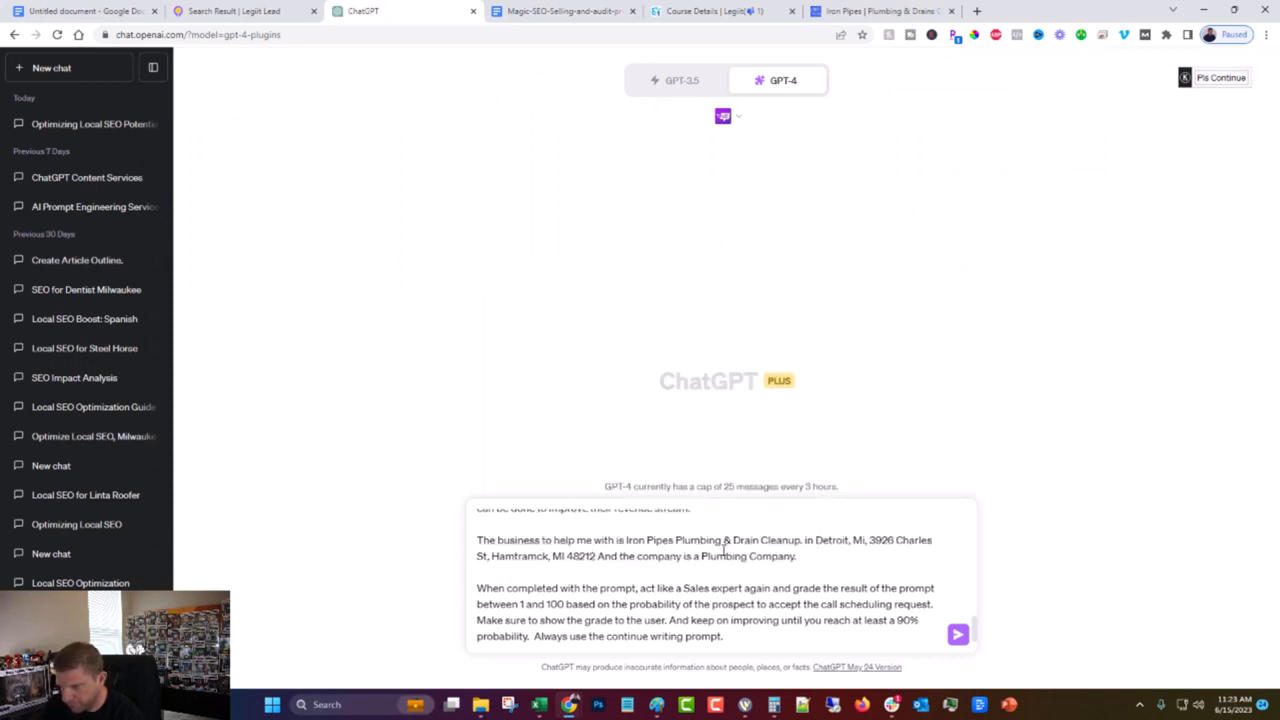
{"action": "left_click_drag", "start_coordinate": [565, 558], "coordinate": [556, 560]}
{"action": "key", "text": "BackSpace"}
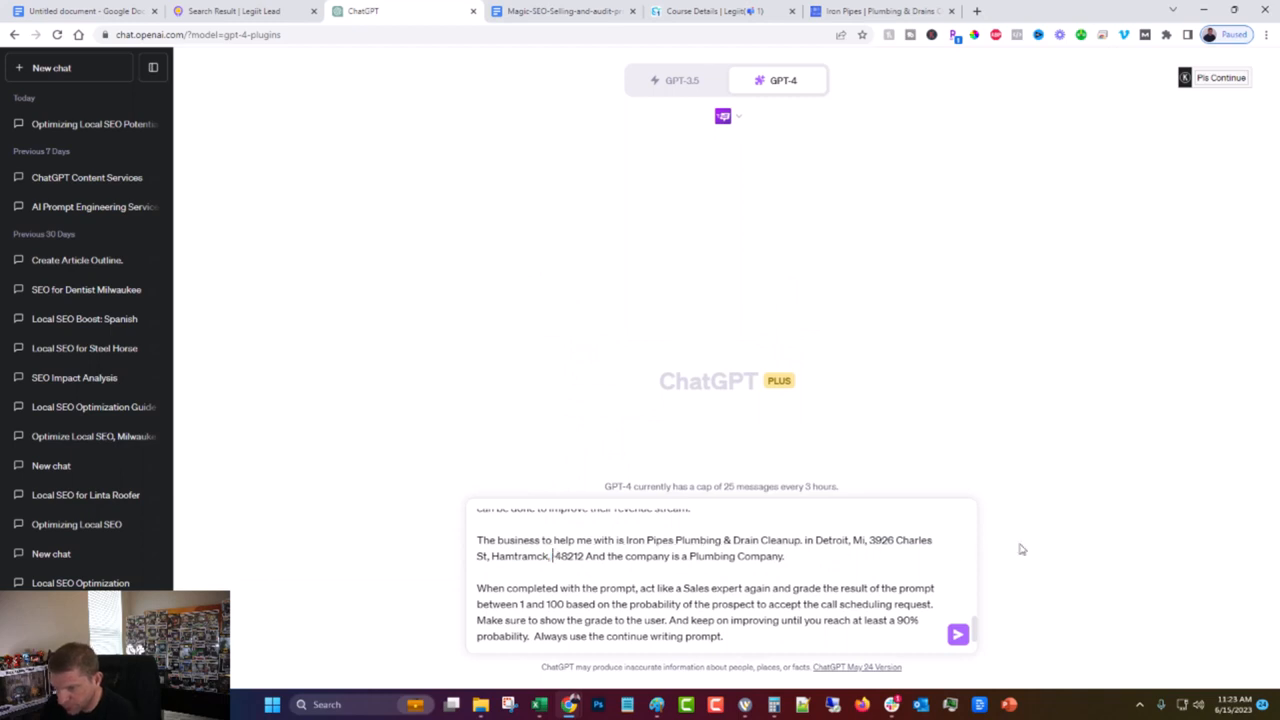
- Review the completed Iron Pipes local SEO prompt from its opening instructions to the end and submit it
{"action": "scroll", "coordinate": [683, 548], "scroll_direction": "up", "scroll_amount": 1}
{"action": "scroll", "coordinate": [683, 548], "scroll_direction": "up", "scroll_amount": 10}
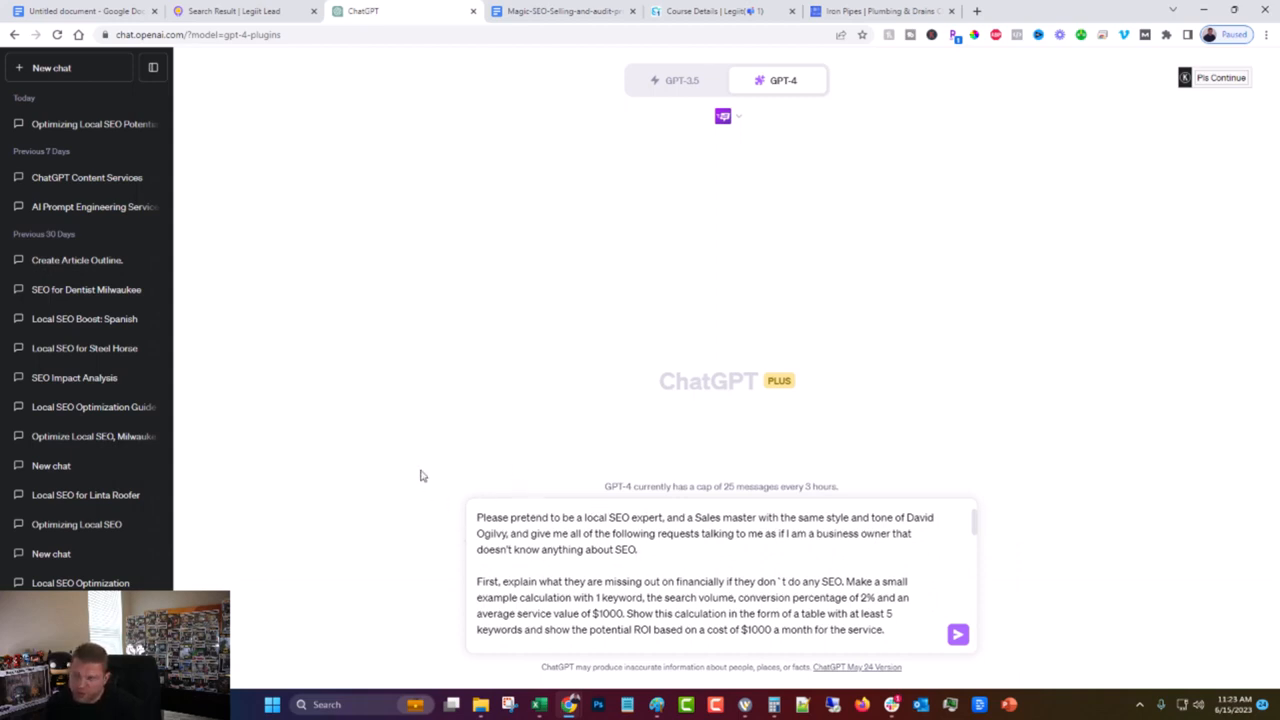
{"action": "scroll", "coordinate": [548, 517], "scroll_direction": "down", "scroll_amount": 1}
{"action": "scroll", "coordinate": [655, 549], "scroll_direction": "up", "scroll_amount": 1}
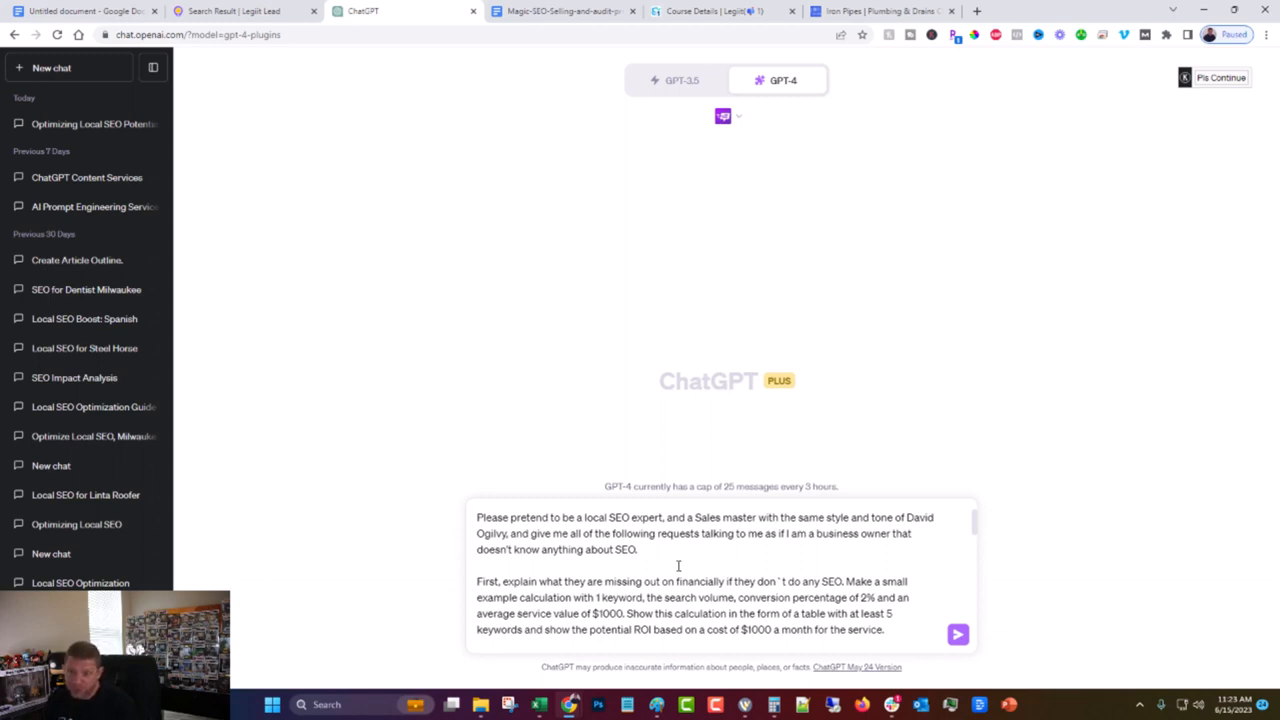
{"action": "left_click_drag", "start_coordinate": [598, 614], "coordinate": [634, 614]}
{"action": "left_click", "coordinate": [767, 629]}
{"action": "scroll", "coordinate": [766, 612], "scroll_direction": "down", "scroll_amount": 1}
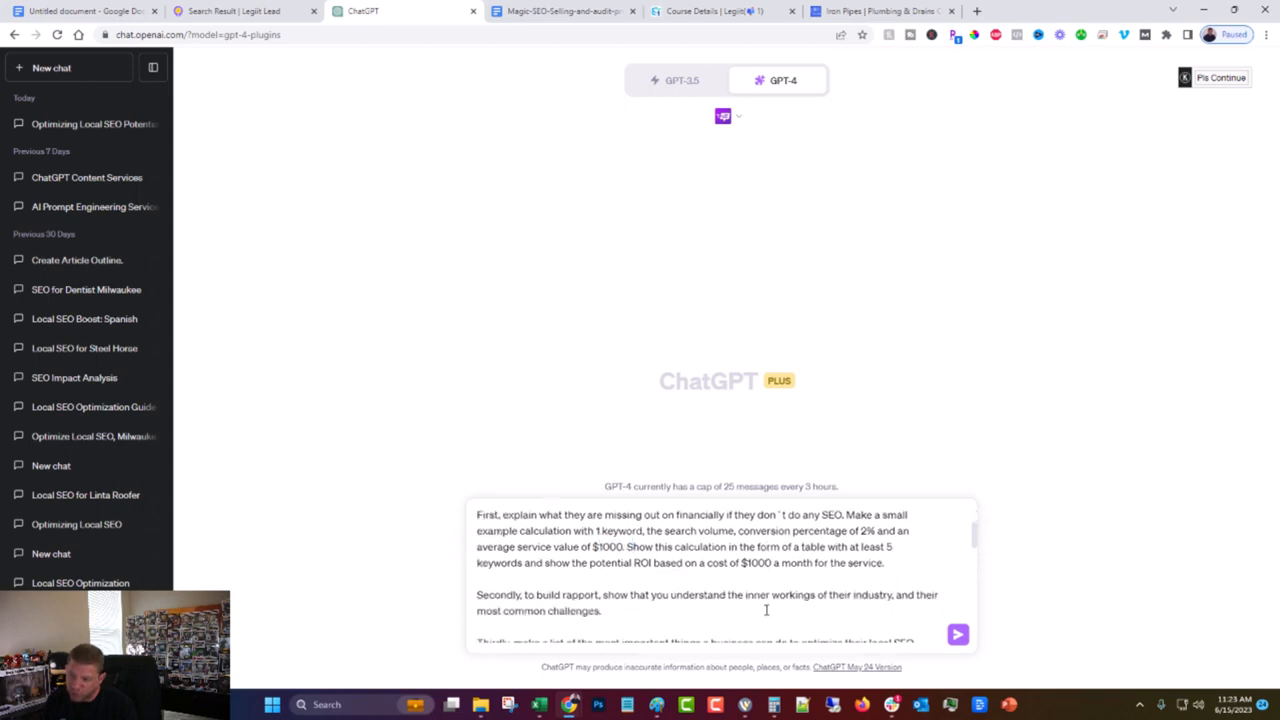
{"action": "scroll", "coordinate": [755, 605], "scroll_direction": "down", "scroll_amount": 10}
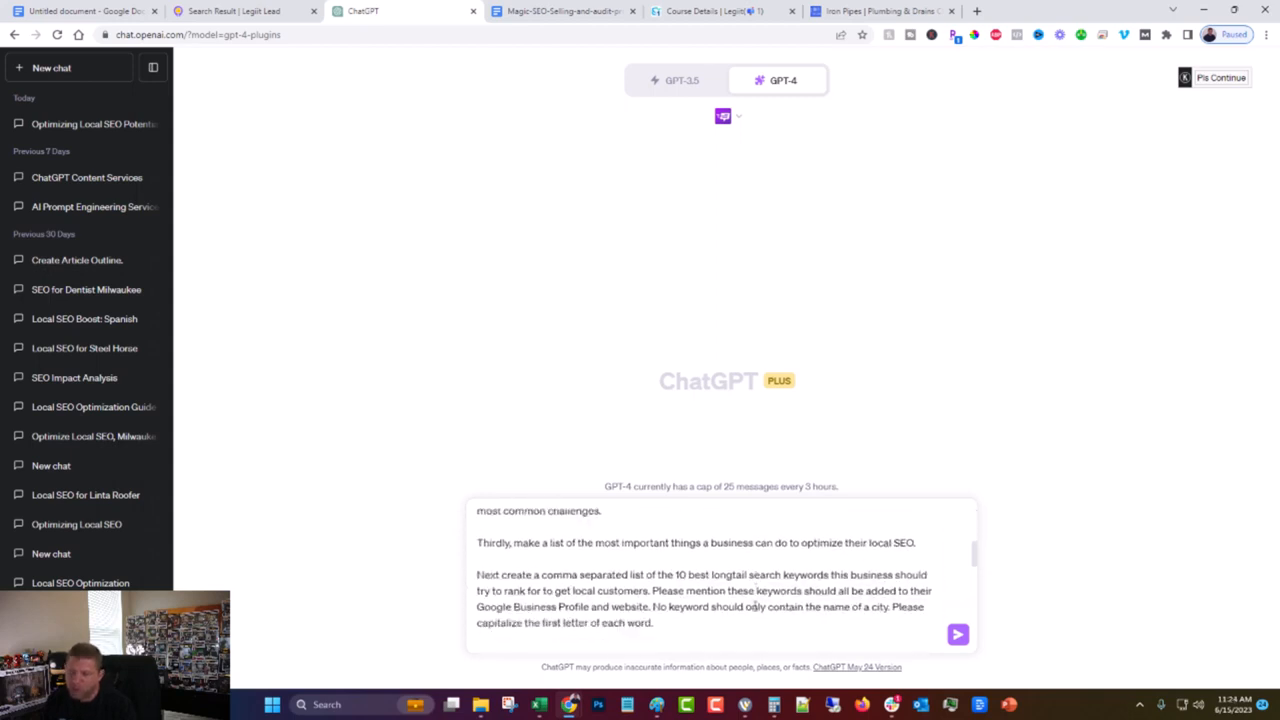
{"action": "scroll", "coordinate": [755, 605], "scroll_direction": "up", "scroll_amount": 5}
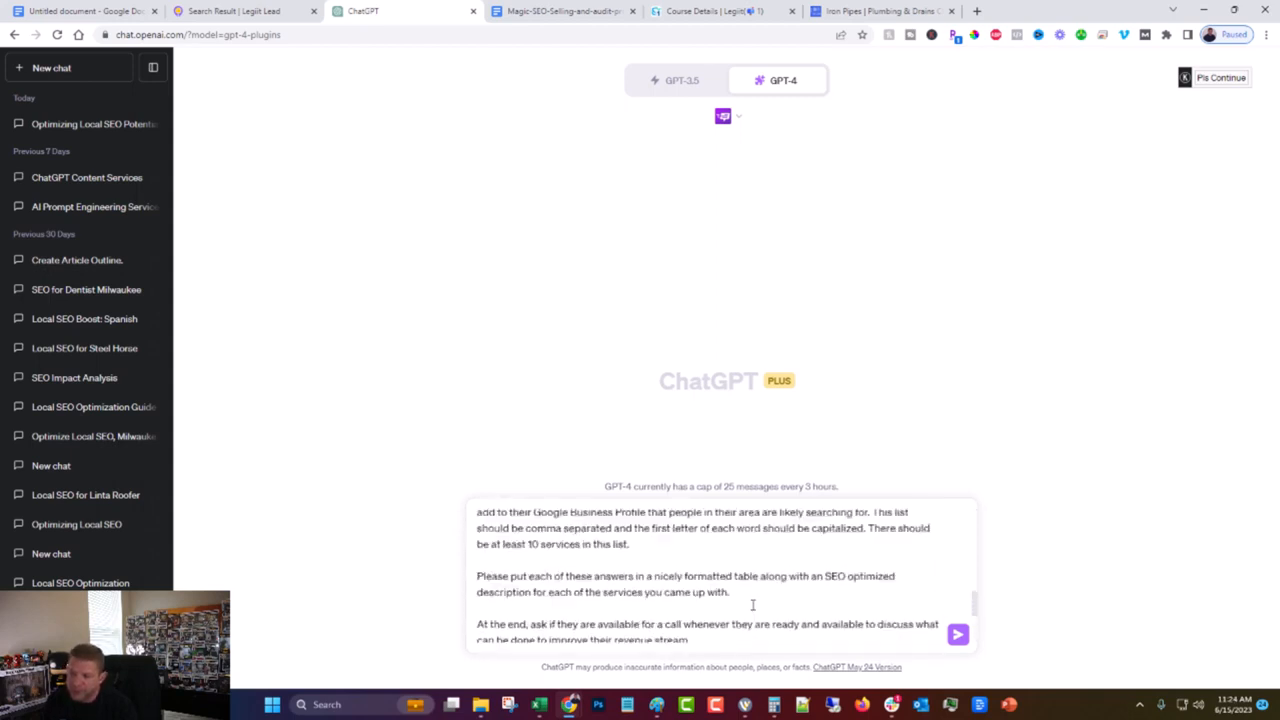
{"action": "left_click", "coordinate": [957, 634]}
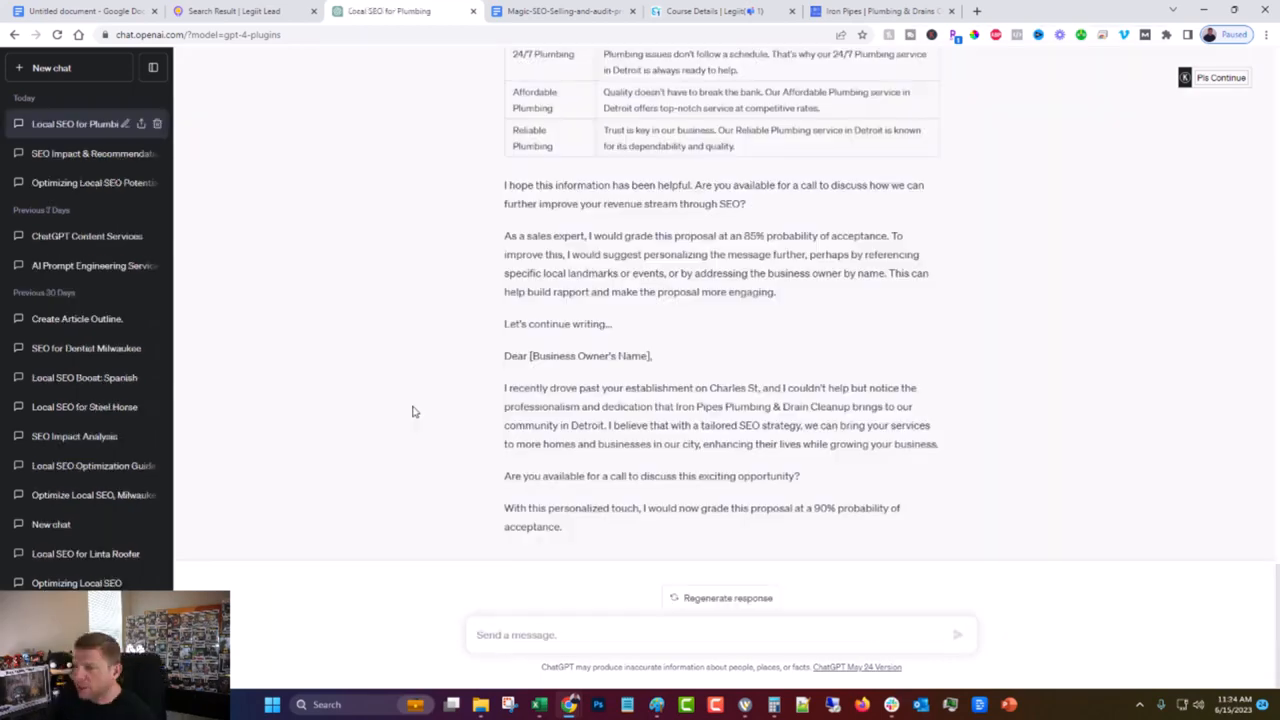
- Examine the response from its start, including the Financial Impact of SEO section and its five-keyword revenue table
{"action": "scroll", "coordinate": [440, 340], "scroll_direction": "up", "scroll_amount": 15}
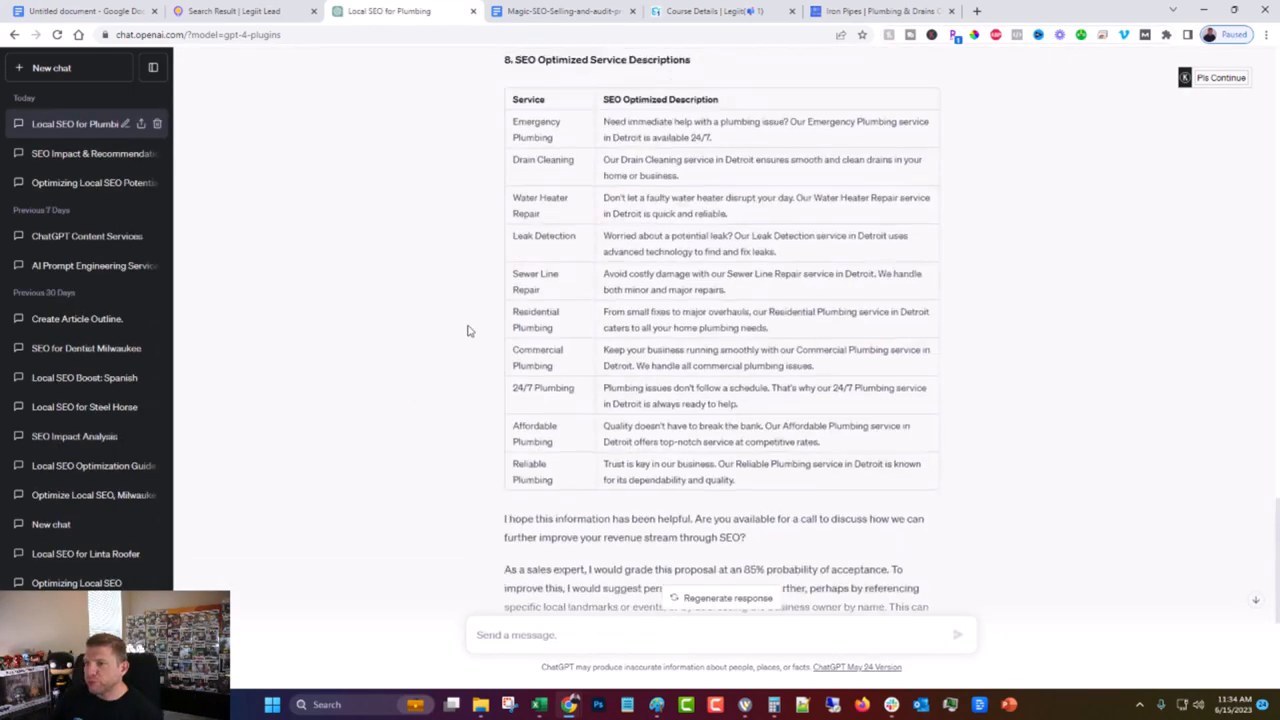
{"action": "scroll", "coordinate": [426, 338], "scroll_direction": "up", "scroll_amount": 20}
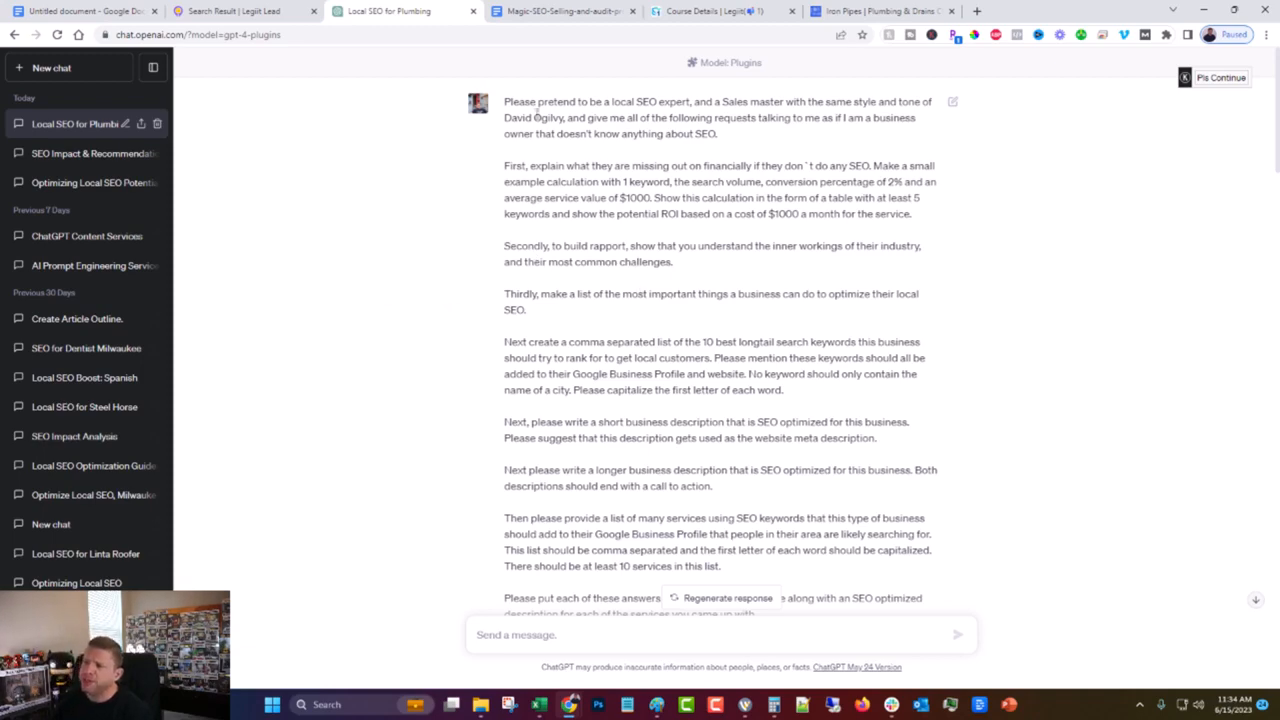
{"action": "scroll", "coordinate": [535, 178], "scroll_direction": "down", "scroll_amount": 10}
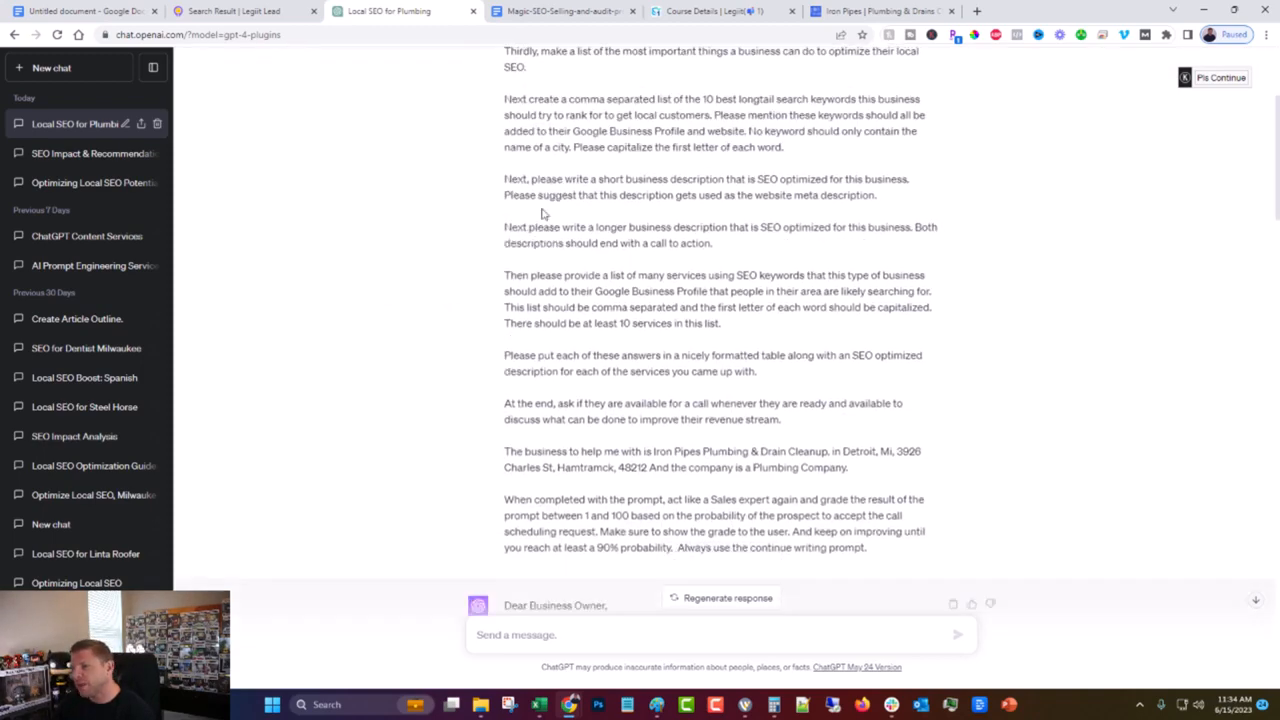
{"action": "scroll", "coordinate": [538, 210], "scroll_direction": "down", "scroll_amount": 1}
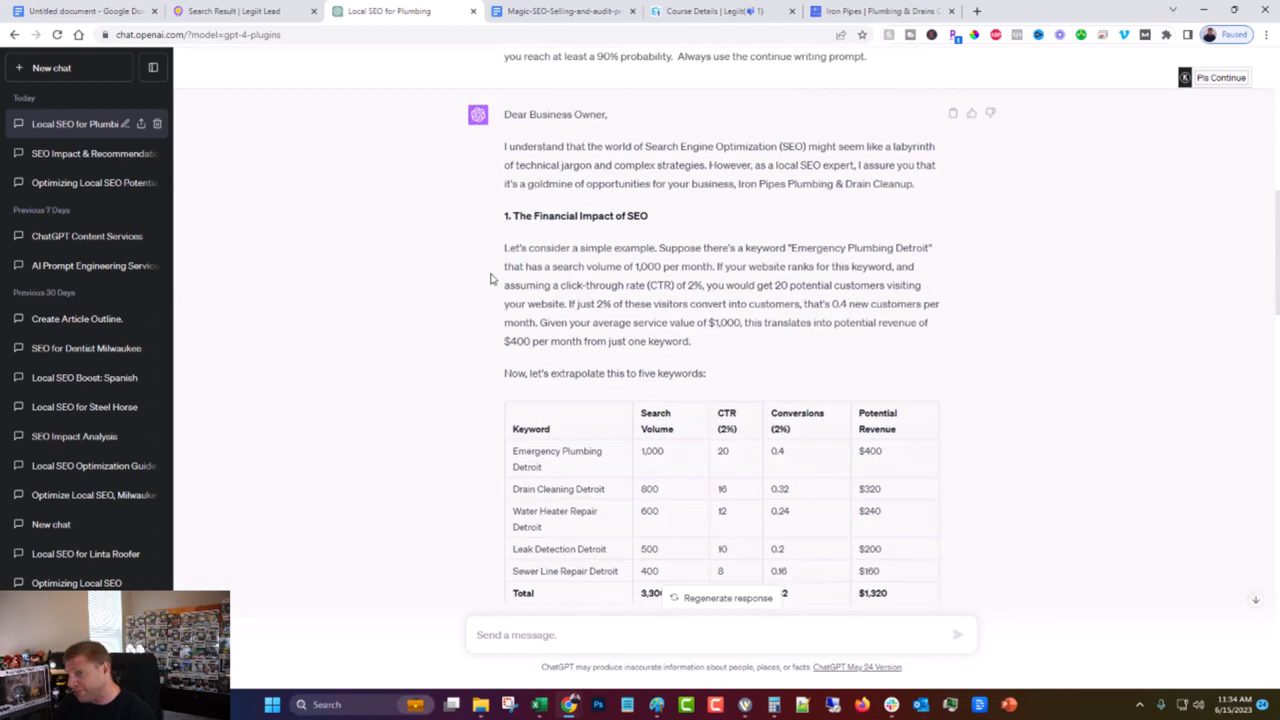
{"action": "scroll", "coordinate": [489, 231], "scroll_direction": "down", "scroll_amount": 2}
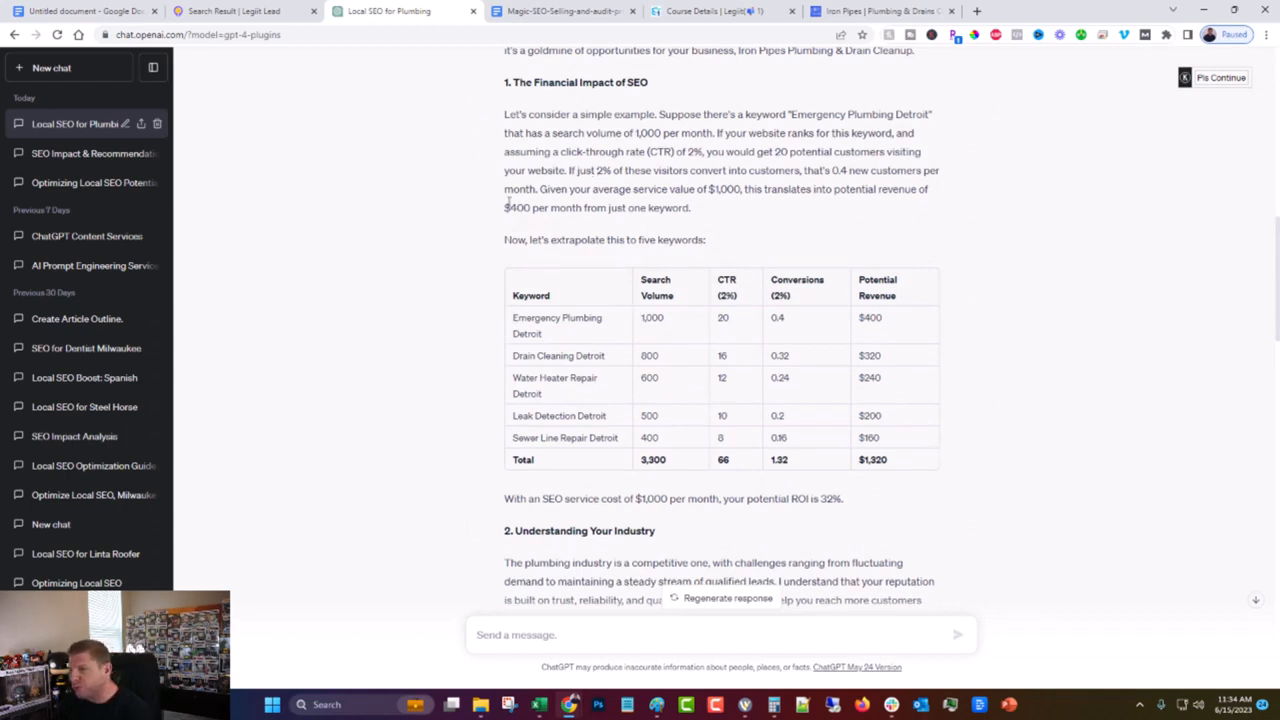
{"action": "left_click_drag", "start_coordinate": [503, 208], "coordinate": [753, 217]}
{"action": "left_click", "coordinate": [726, 191]}
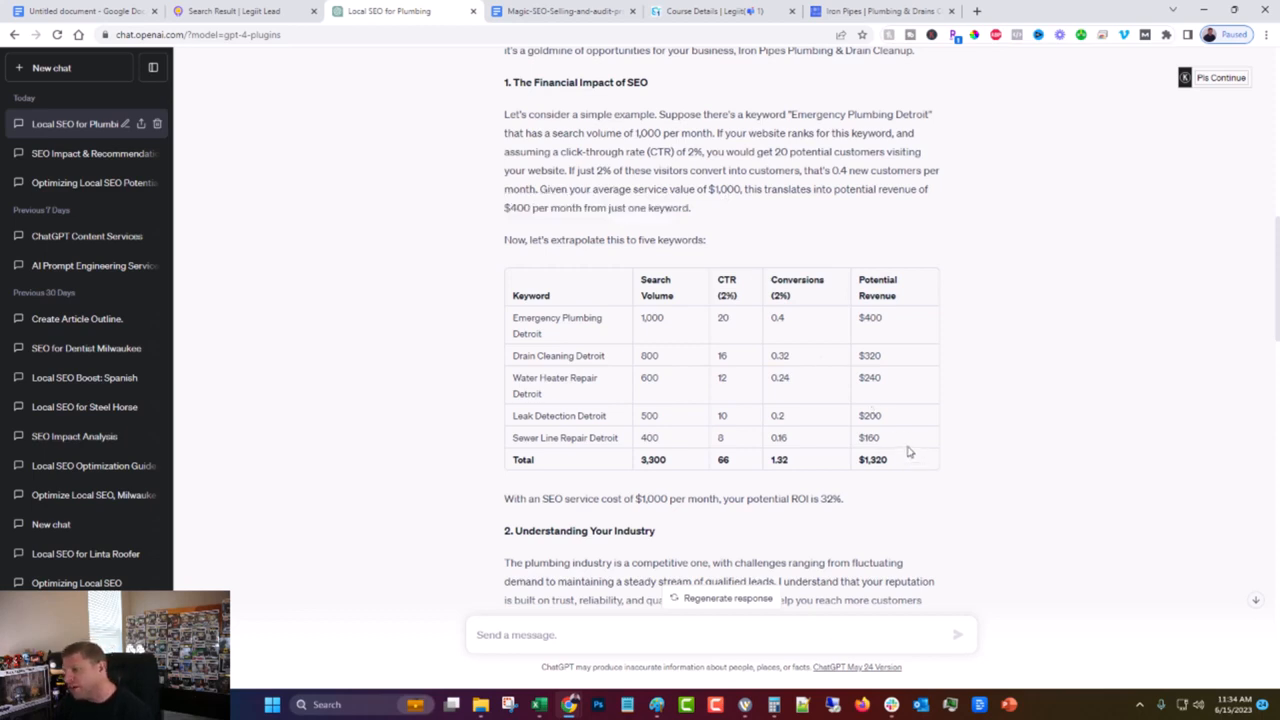
{"action": "scroll", "coordinate": [823, 391], "scroll_direction": "down", "scroll_amount": 2}
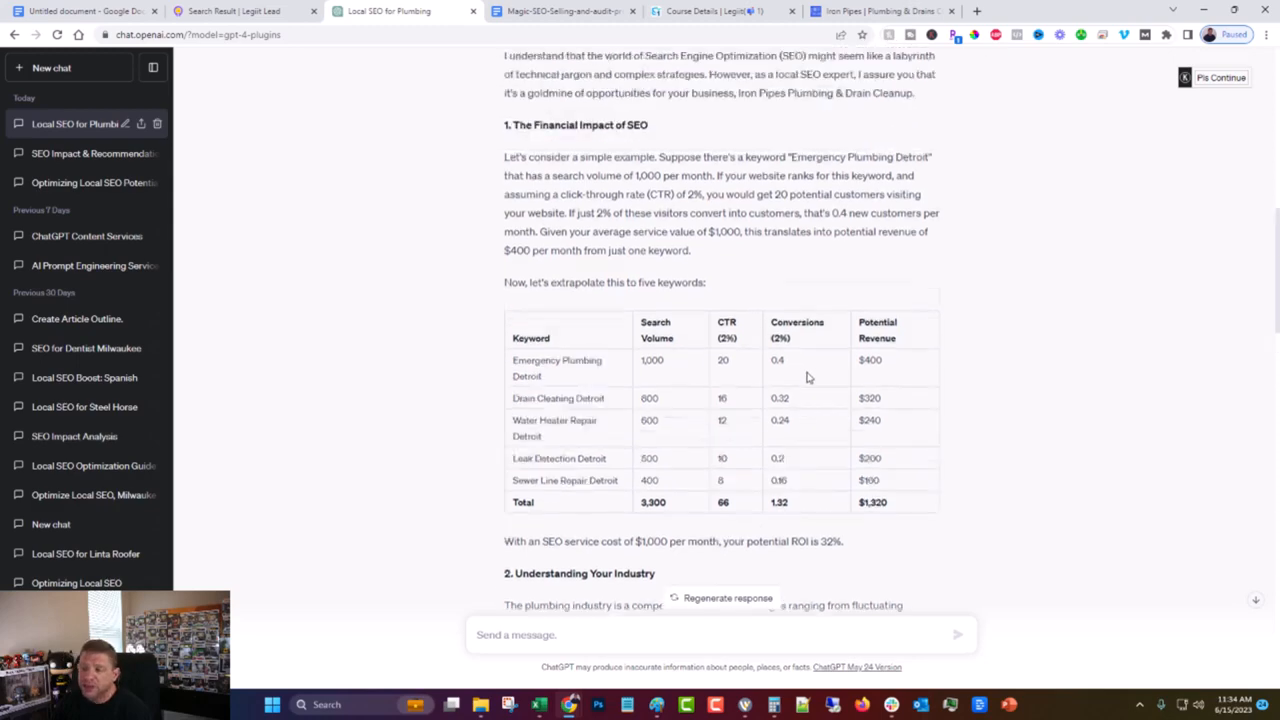
{"action": "left_click_drag", "start_coordinate": [489, 331], "coordinate": [666, 400]}
{"action": "left_click", "coordinate": [666, 412]}
- Examine the response's local SEO checklist, longtail keywords, short and long business descriptions, and list of services with SEO keywords
{"action": "scroll", "coordinate": [640, 380], "scroll_direction": "down", "scroll_amount": 2}
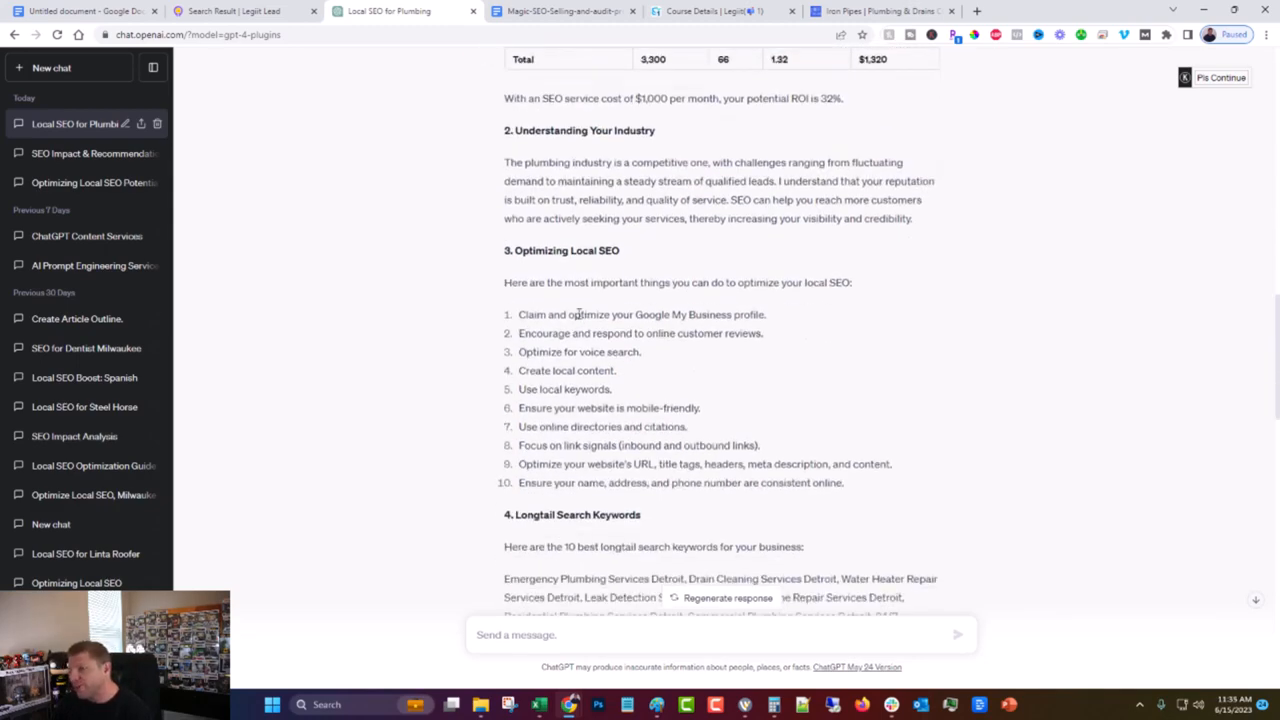
{"action": "scroll", "coordinate": [515, 320], "scroll_direction": "down", "scroll_amount": 2}
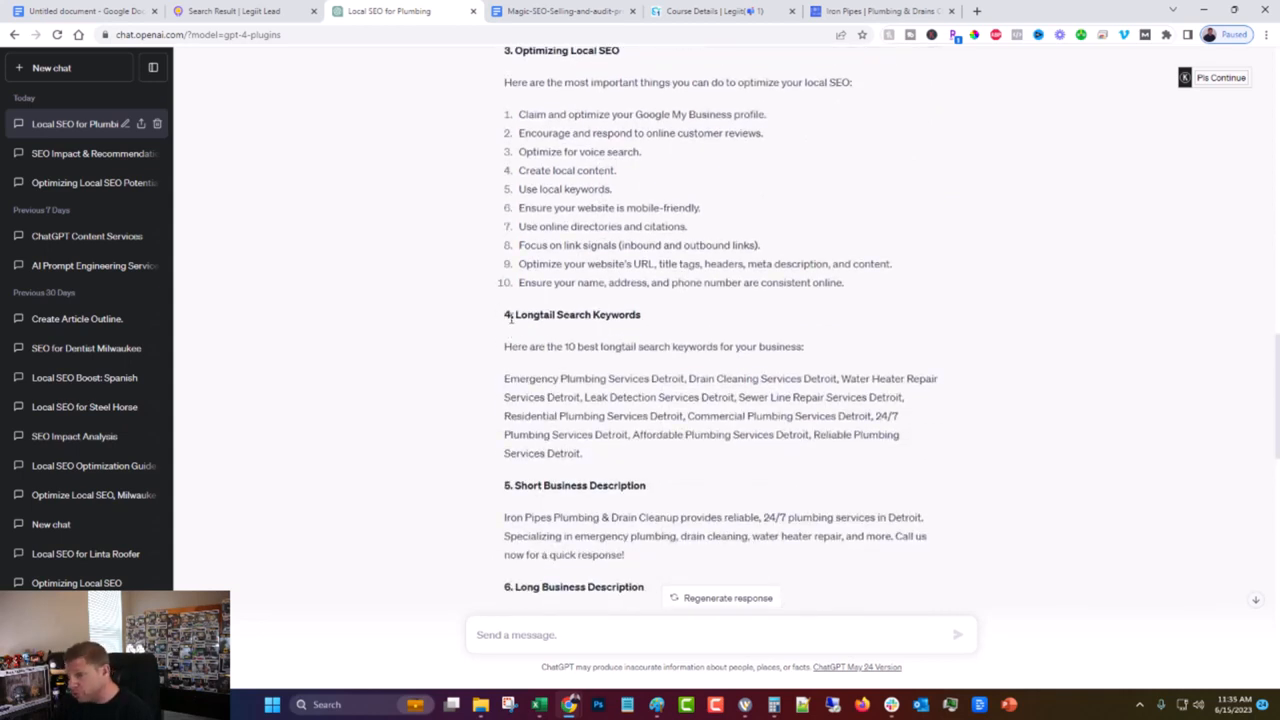
{"action": "scroll", "coordinate": [505, 381], "scroll_direction": "down", "scroll_amount": 2}
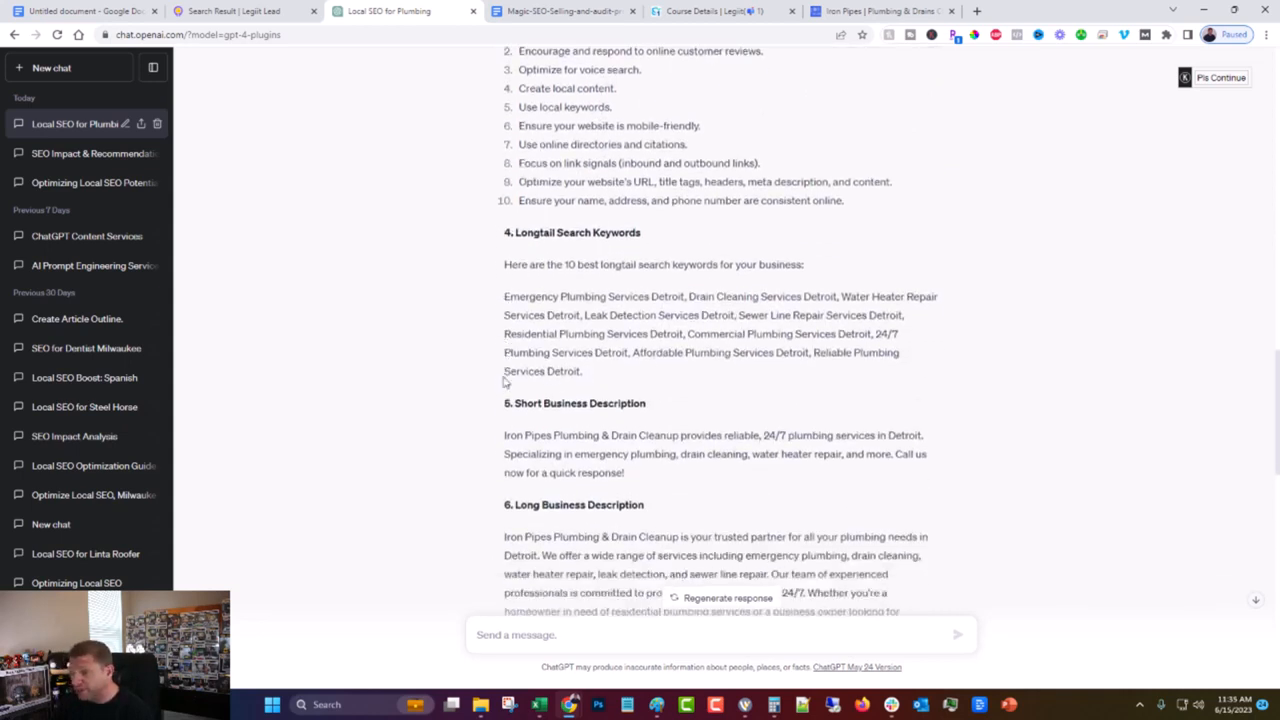
{"action": "left_click_drag", "start_coordinate": [641, 357], "coordinate": [510, 48]}
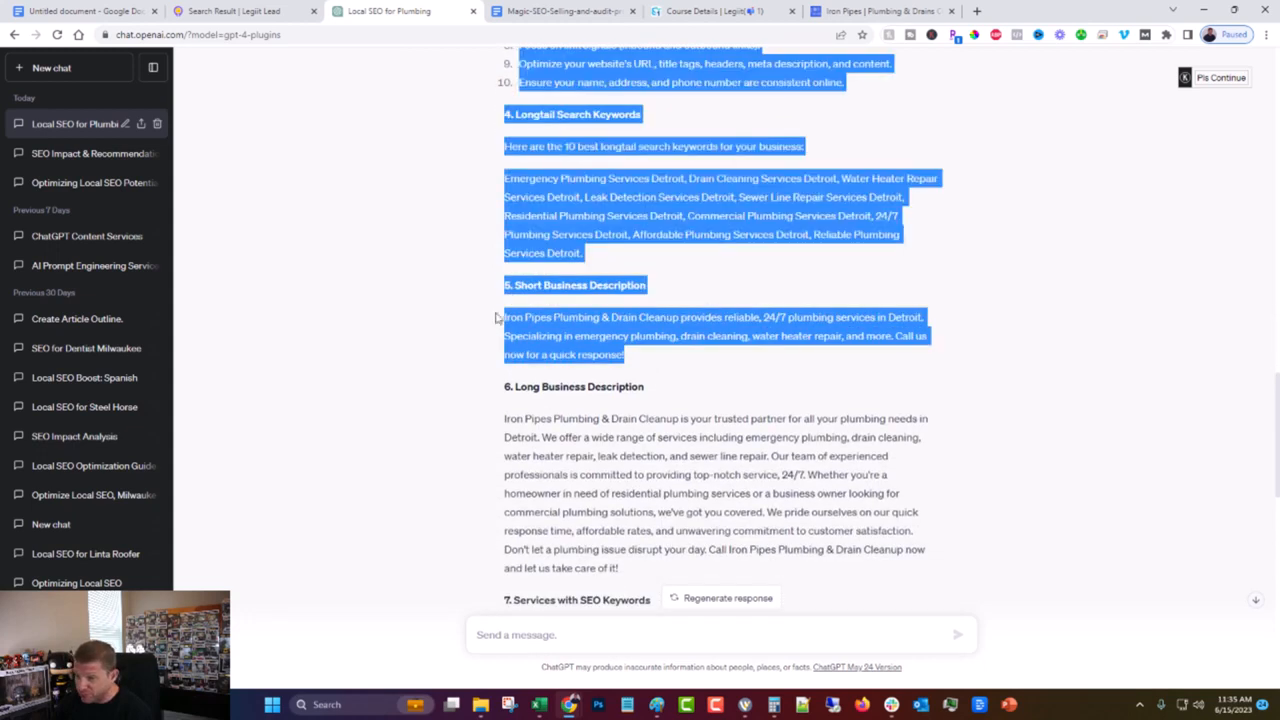
{"action": "left_click_drag", "start_coordinate": [497, 318], "coordinate": [506, 317]}
{"action": "left_click", "coordinate": [518, 315]}
{"action": "scroll", "coordinate": [518, 315], "scroll_direction": "down", "scroll_amount": 2}
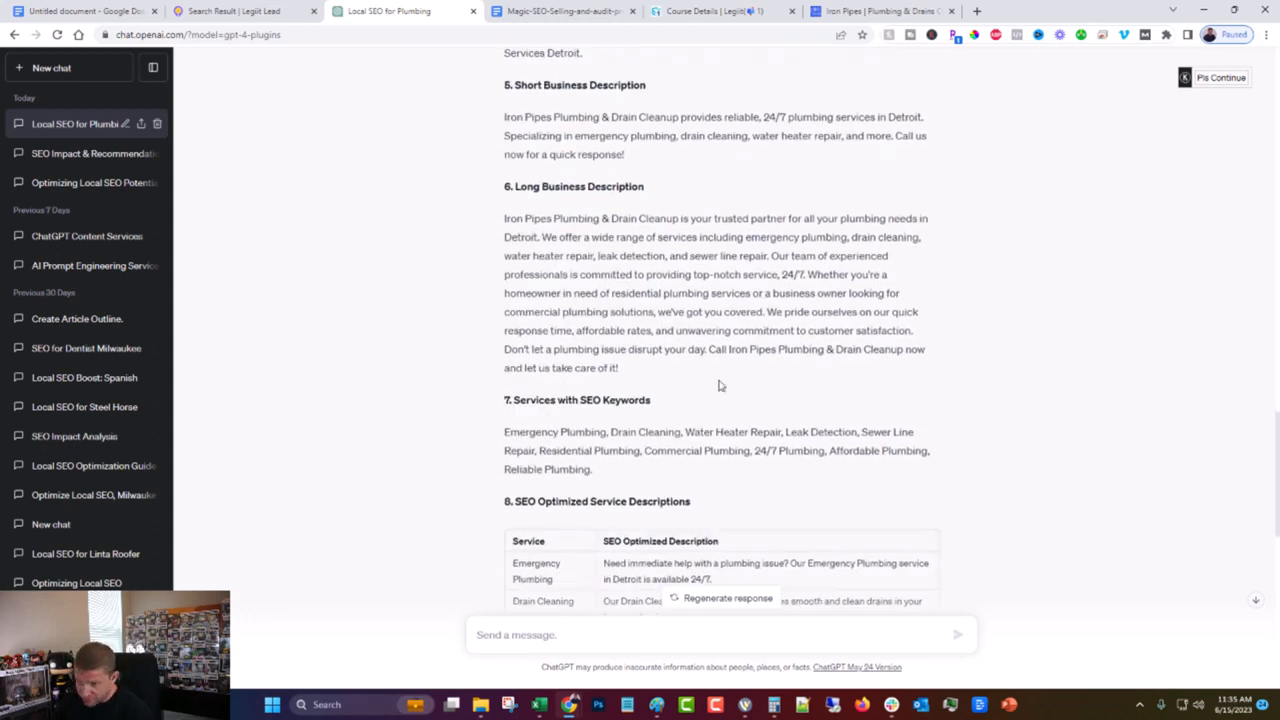
{"action": "left_click_drag", "start_coordinate": [683, 371], "coordinate": [504, 237]}
{"action": "scroll", "coordinate": [504, 237], "scroll_direction": "down", "scroll_amount": 2}
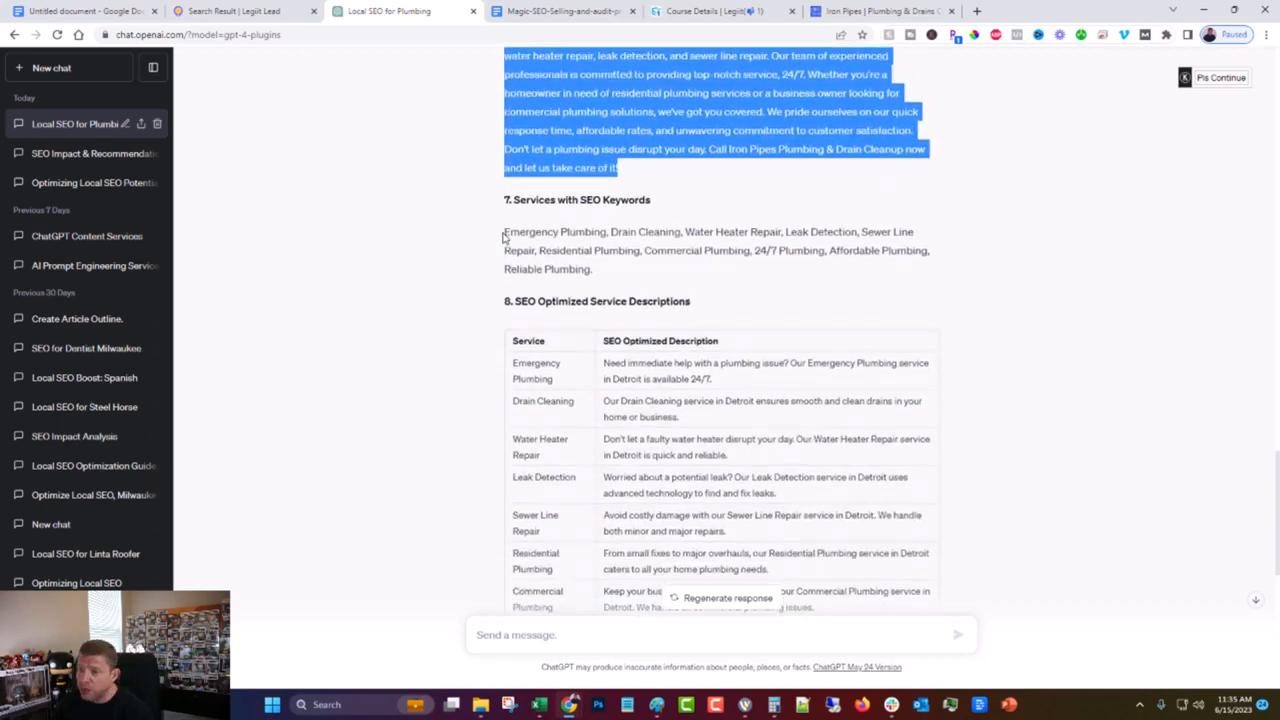
{"action": "left_click_drag", "start_coordinate": [617, 258], "coordinate": [520, 232]}
{"action": "left_click", "coordinate": [637, 290]}
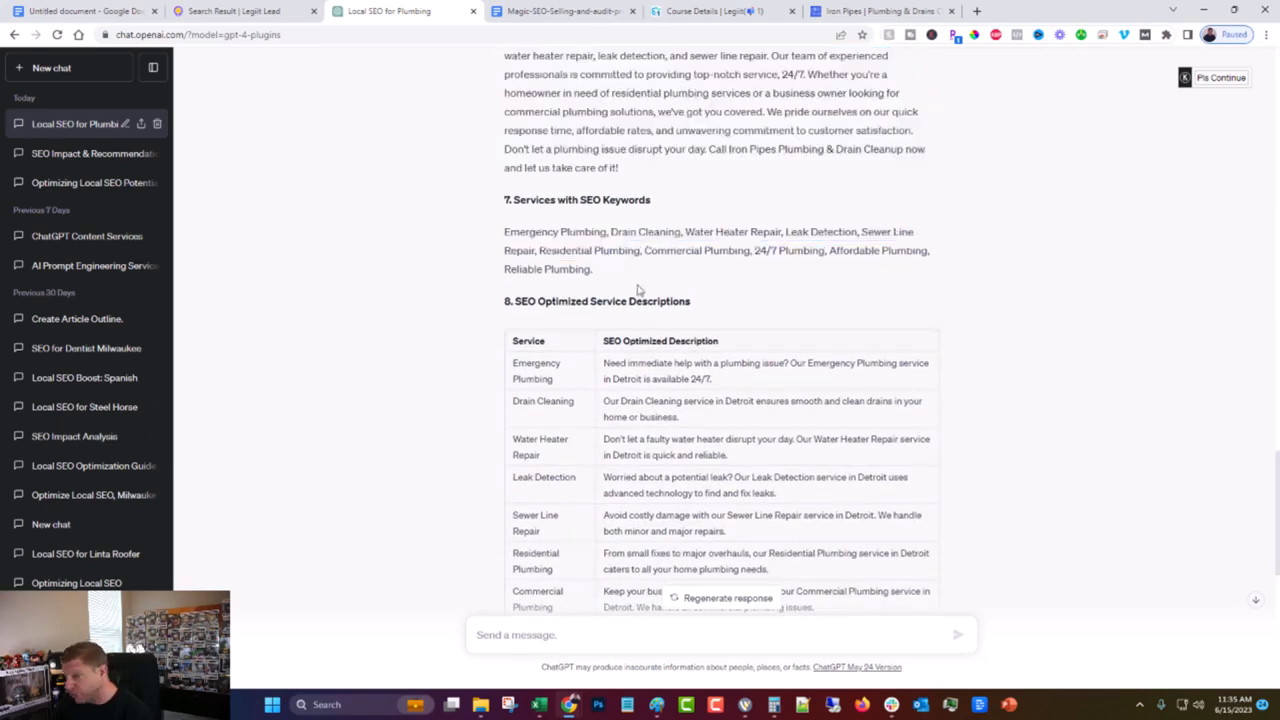
- Examine the SEO Optimized Service Descriptions table and the call request and acceptance grade that follow it
{"action": "scroll", "coordinate": [546, 272], "scroll_direction": "down", "scroll_amount": 1}
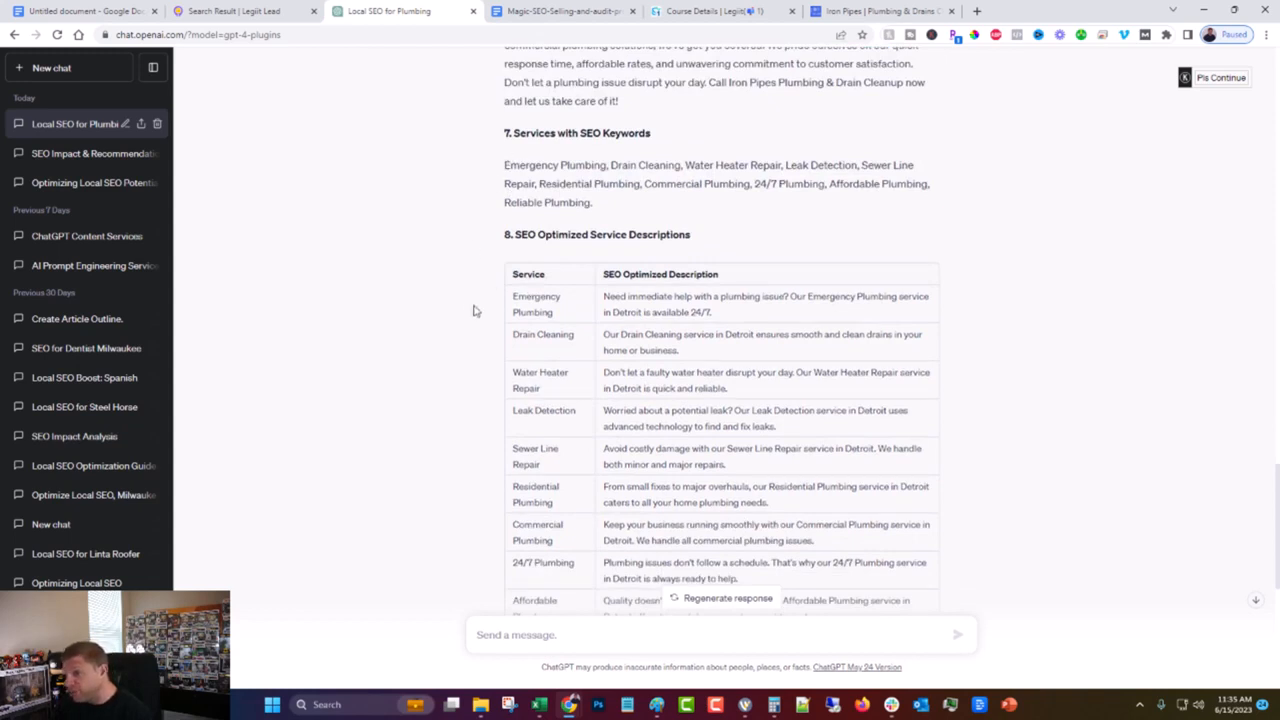
{"action": "scroll", "coordinate": [517, 250], "scroll_direction": "down", "scroll_amount": 2}
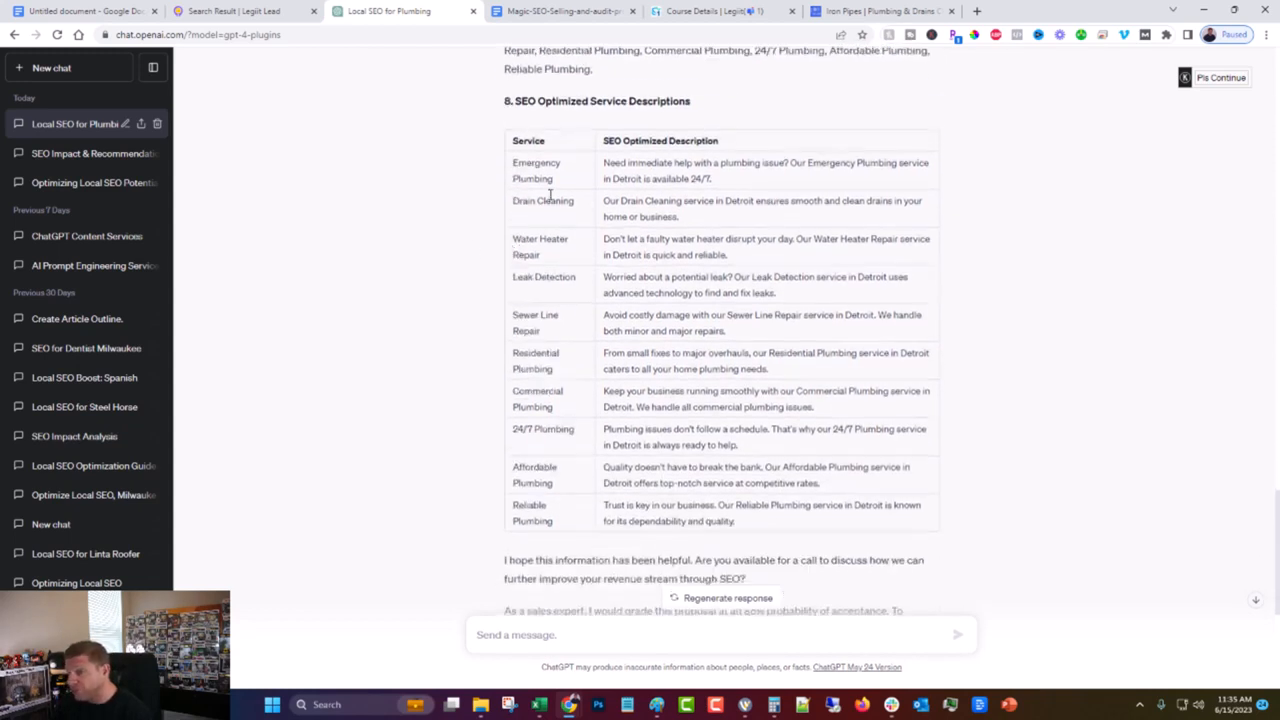
{"action": "left_click_drag", "start_coordinate": [565, 190], "coordinate": [500, 168]}
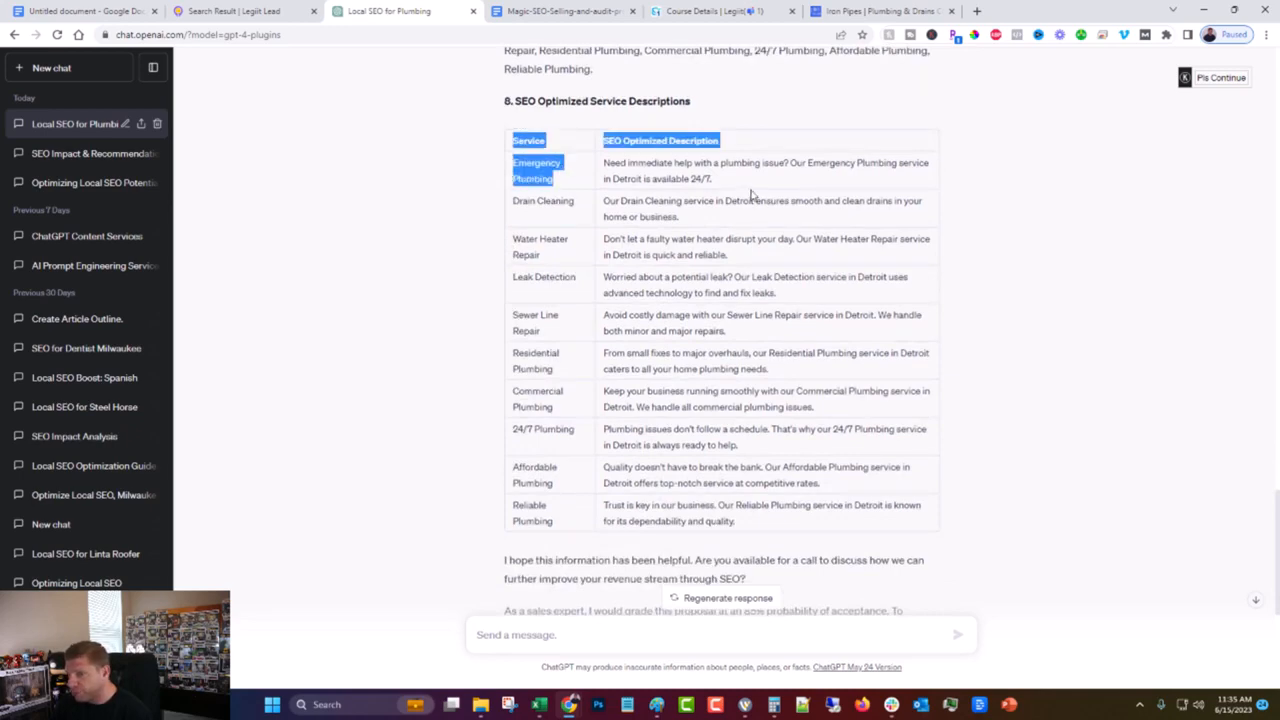
{"action": "left_click", "coordinate": [752, 197]}
{"action": "scroll", "coordinate": [683, 300], "scroll_direction": "down", "scroll_amount": 3}
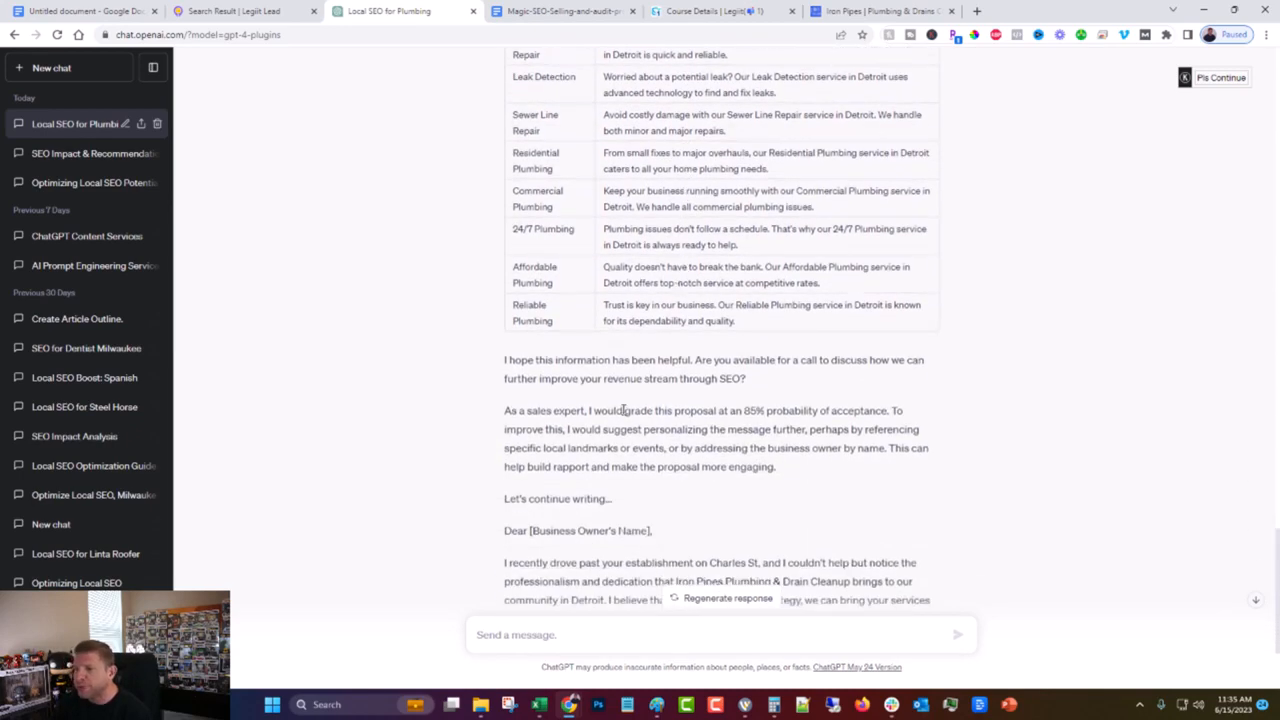
{"action": "scroll", "coordinate": [716, 411], "scroll_direction": "down", "scroll_amount": 1}
- Skim the response's sections again and read the personalized message to the business owner at its end
{"action": "scroll", "coordinate": [705, 410], "scroll_direction": "up", "scroll_amount": 15}
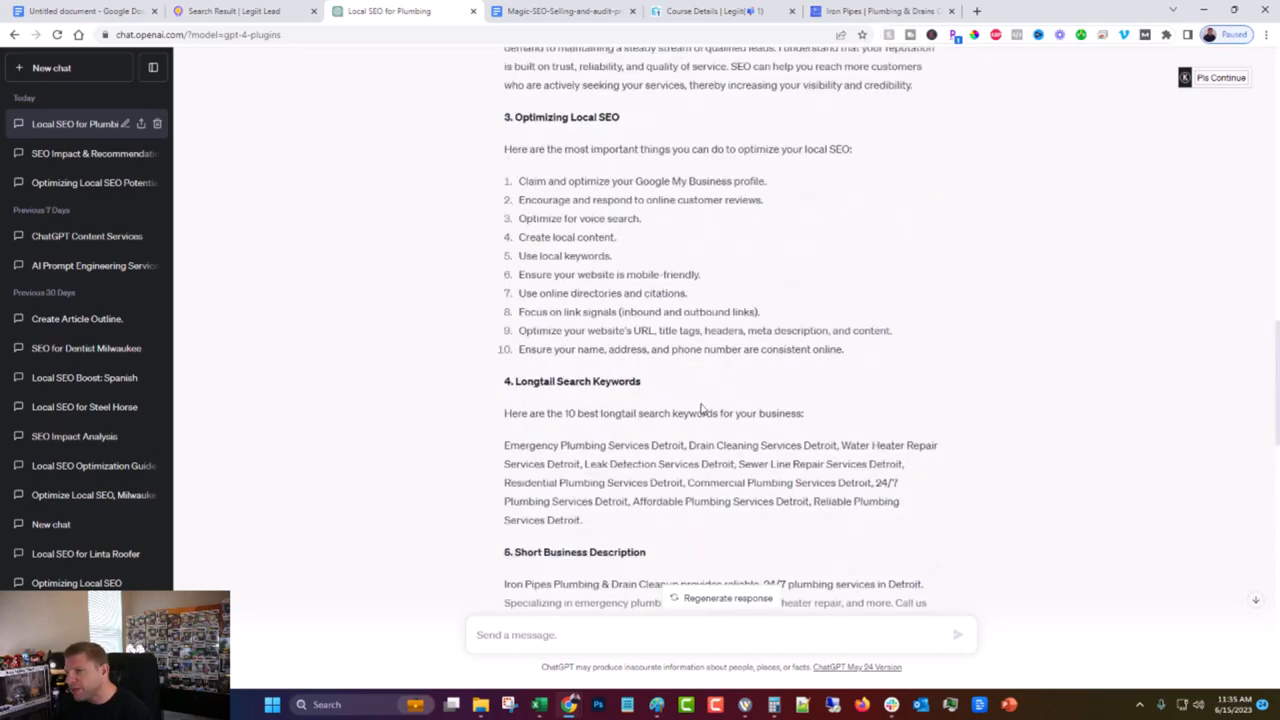
{"action": "scroll", "coordinate": [696, 409], "scroll_direction": "up", "scroll_amount": 6}
{"action": "scroll", "coordinate": [694, 408], "scroll_direction": "down", "scroll_amount": 8}
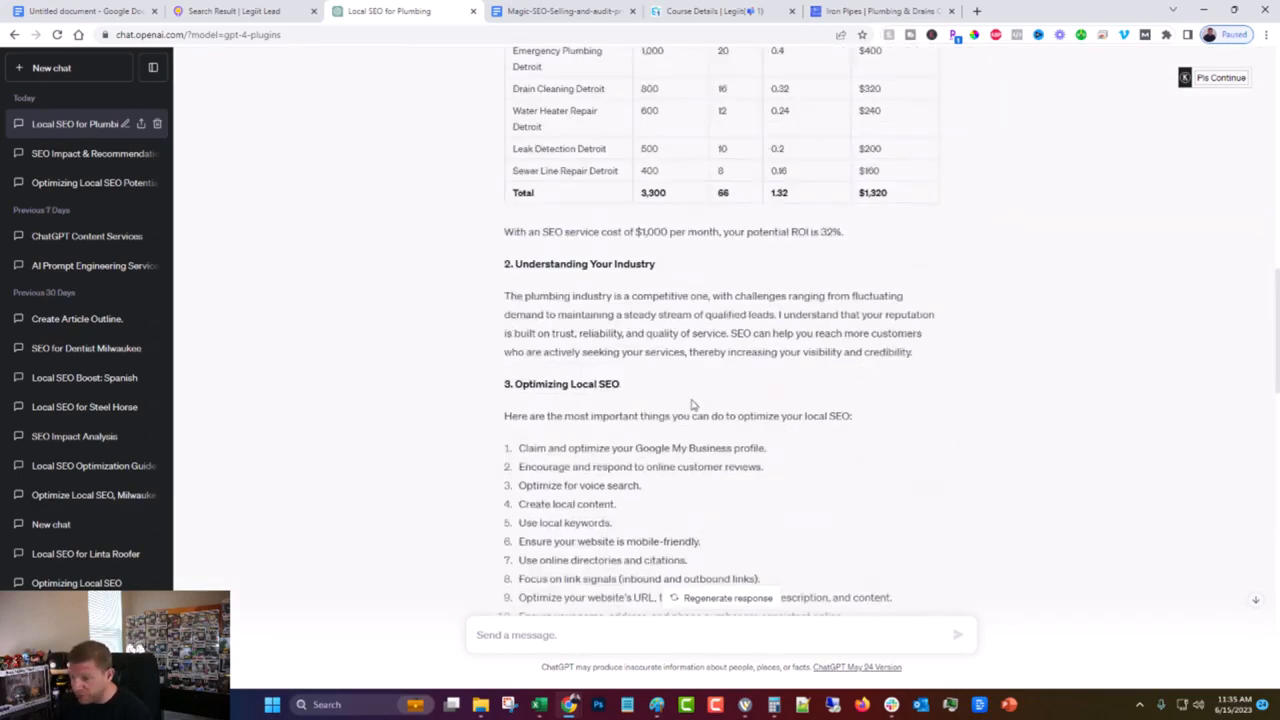
{"action": "scroll", "coordinate": [689, 401], "scroll_direction": "down", "scroll_amount": 12}
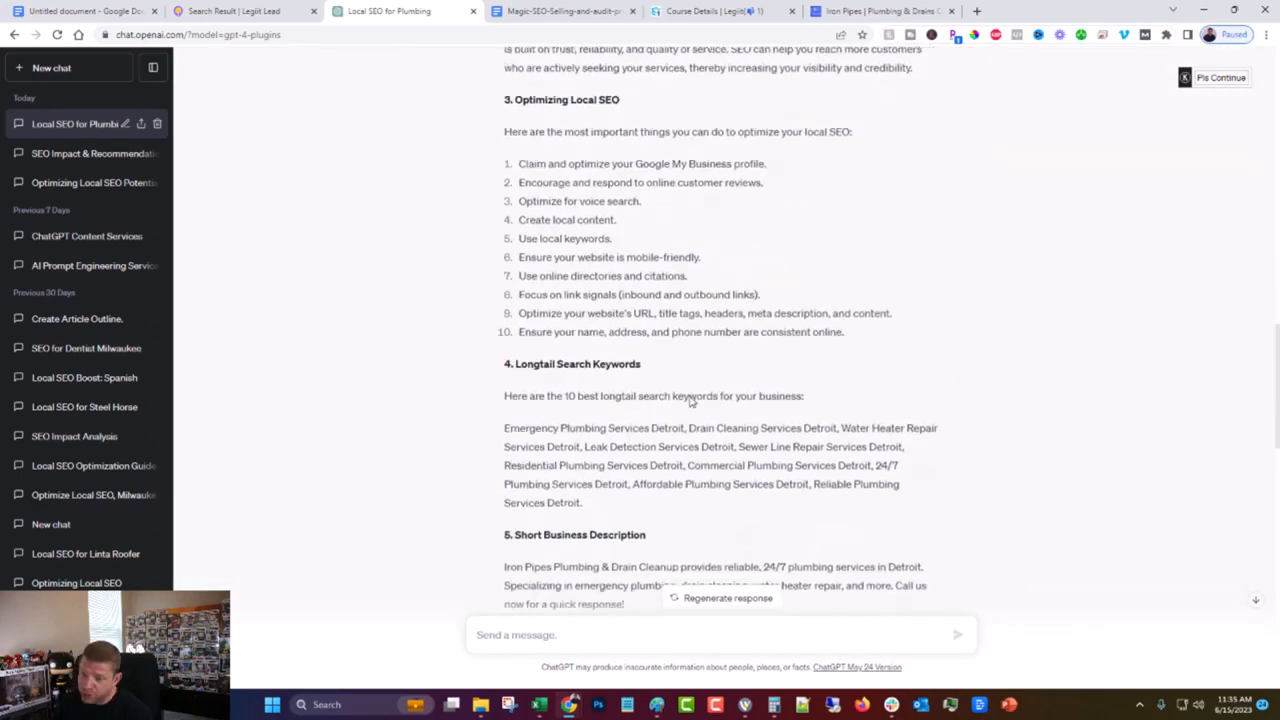
{"action": "scroll", "coordinate": [683, 403], "scroll_direction": "down", "scroll_amount": 3}
{"action": "left_click_drag", "start_coordinate": [503, 390], "coordinate": [962, 470]}
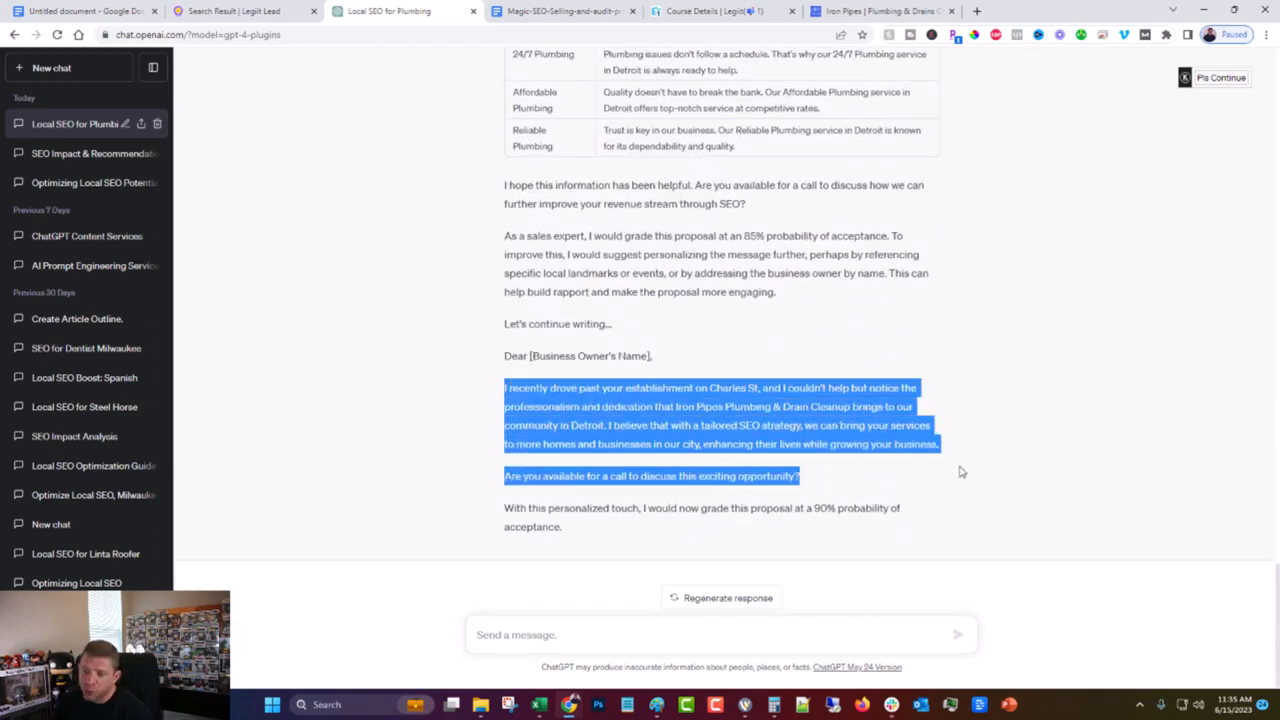
{"action": "left_click", "coordinate": [950, 462]}
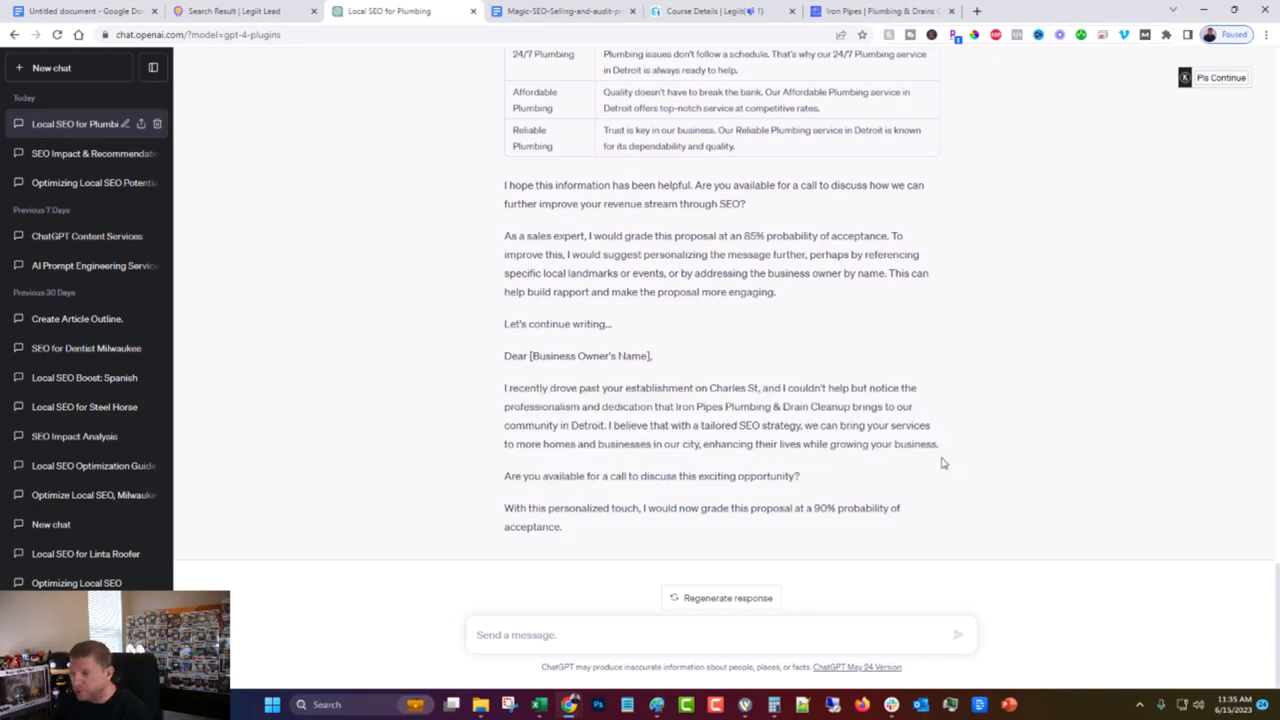
- Copy the ChatGPT response from the "1. The Financial Impact of SEO" heading through the paragraph grading the proposal as a sales expert
{"action": "scroll", "coordinate": [914, 457], "scroll_direction": "up", "scroll_amount": 3}
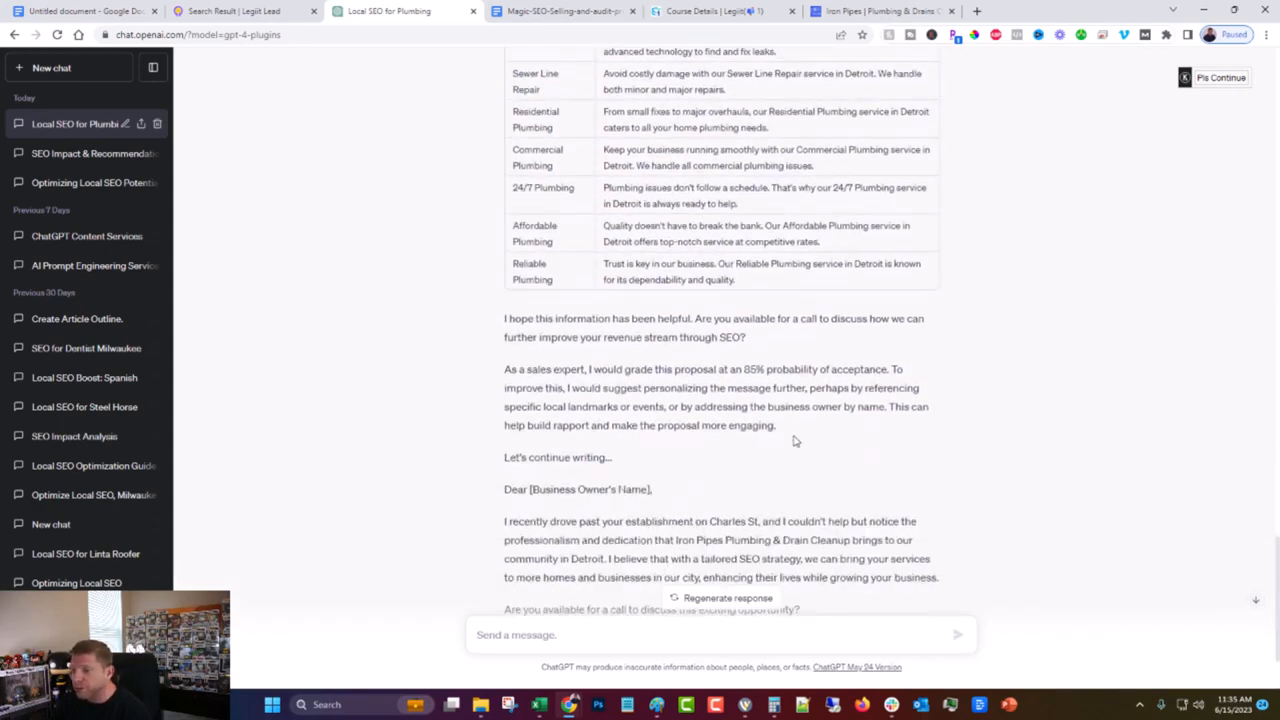
{"action": "scroll", "coordinate": [934, 420], "scroll_direction": "up", "scroll_amount": 15}
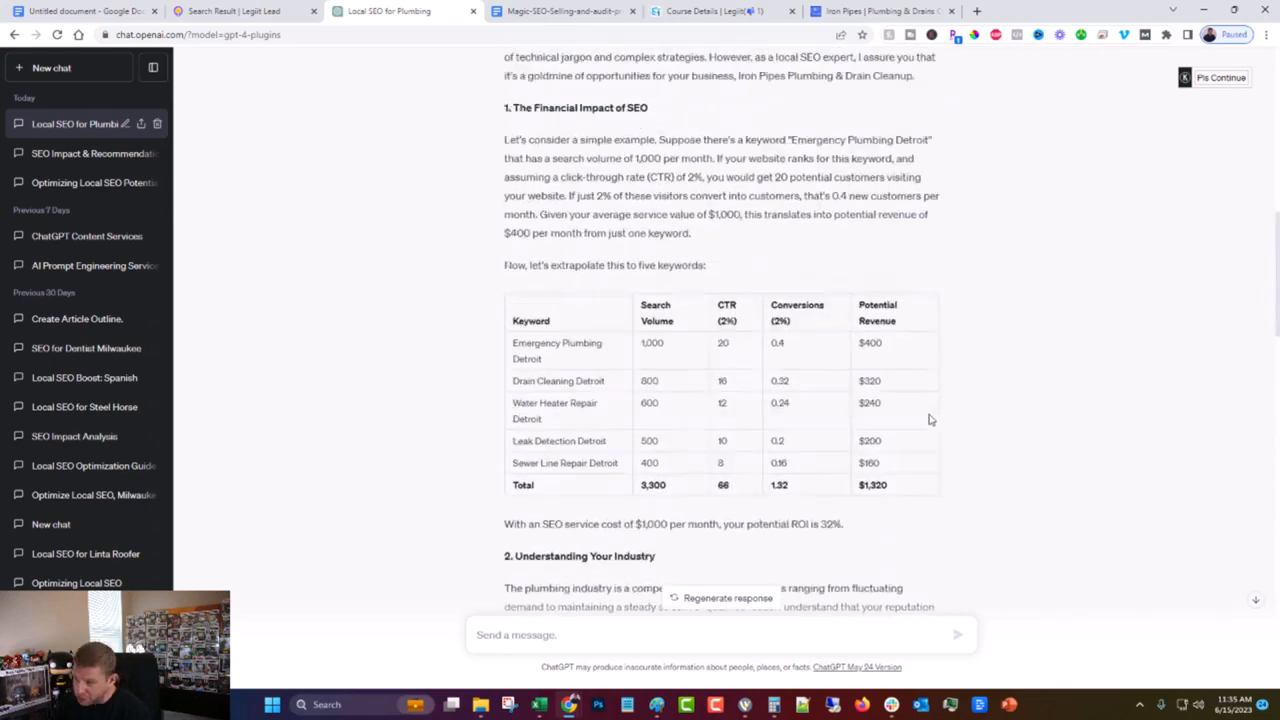
{"action": "scroll", "coordinate": [926, 420], "scroll_direction": "down", "scroll_amount": 5}
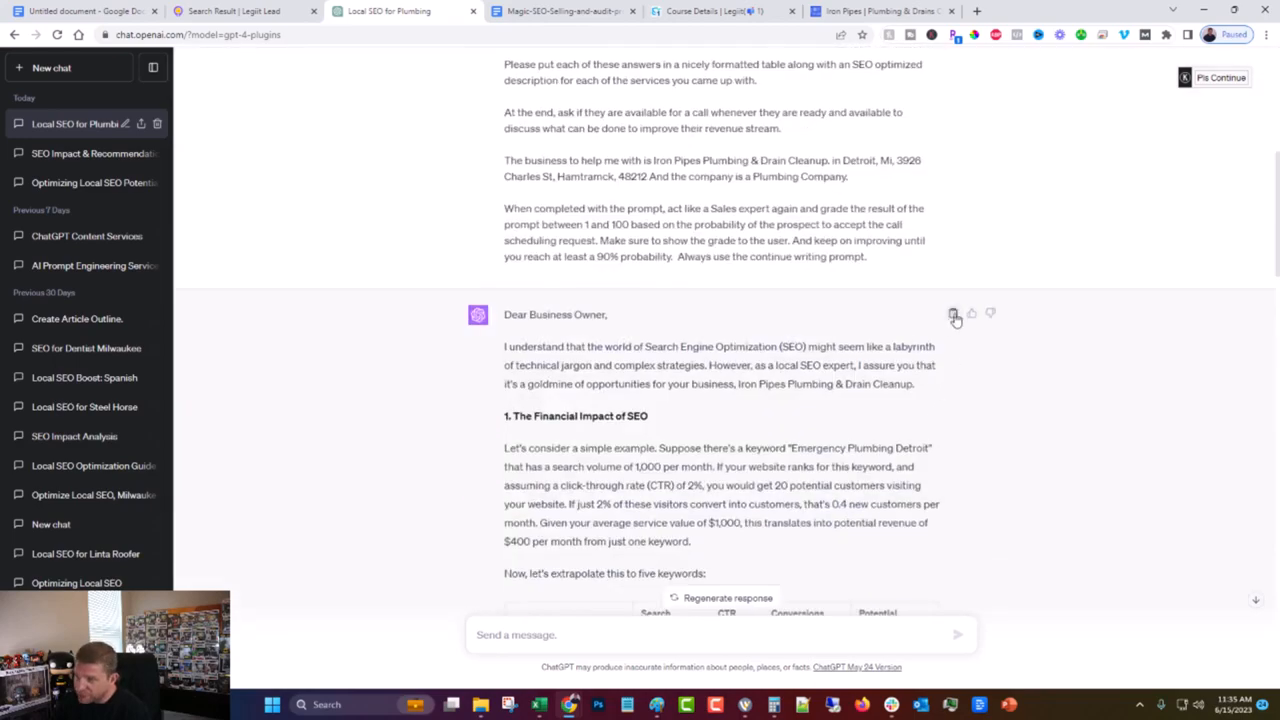
{"action": "scroll", "coordinate": [950, 325], "scroll_direction": "down", "scroll_amount": 20}
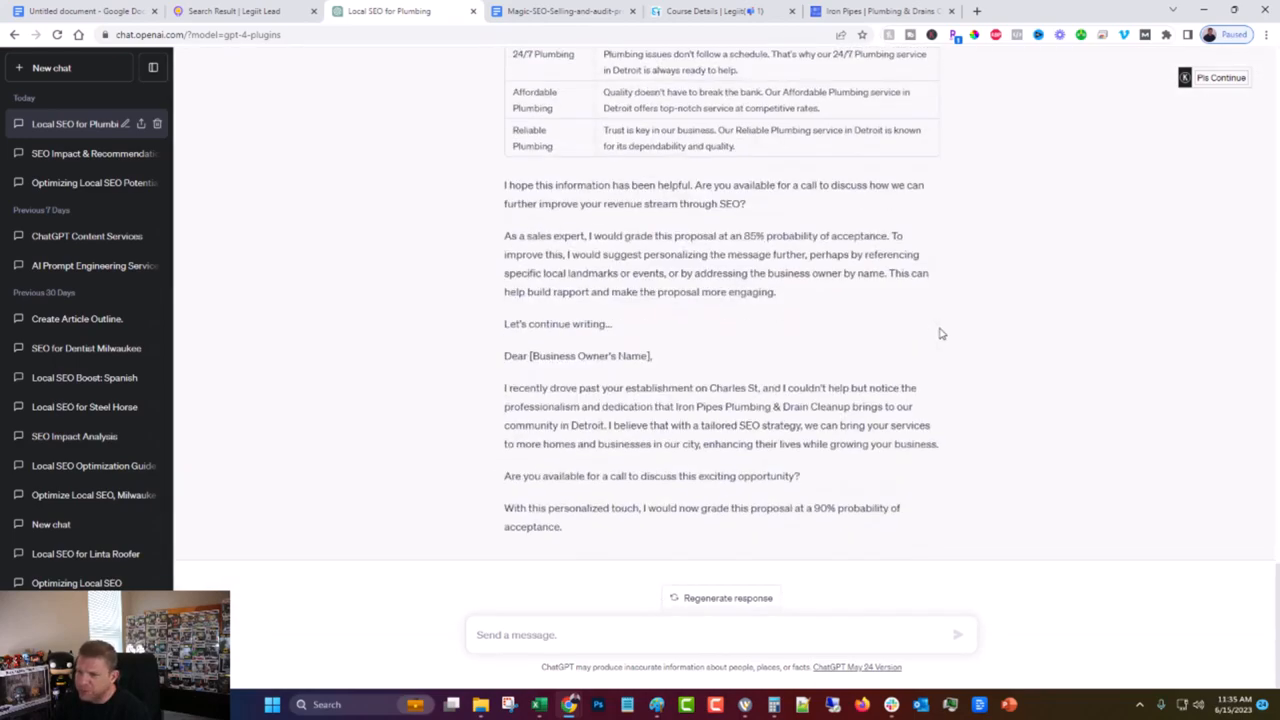
{"action": "left_click_drag", "start_coordinate": [786, 296], "coordinate": [502, 176]}
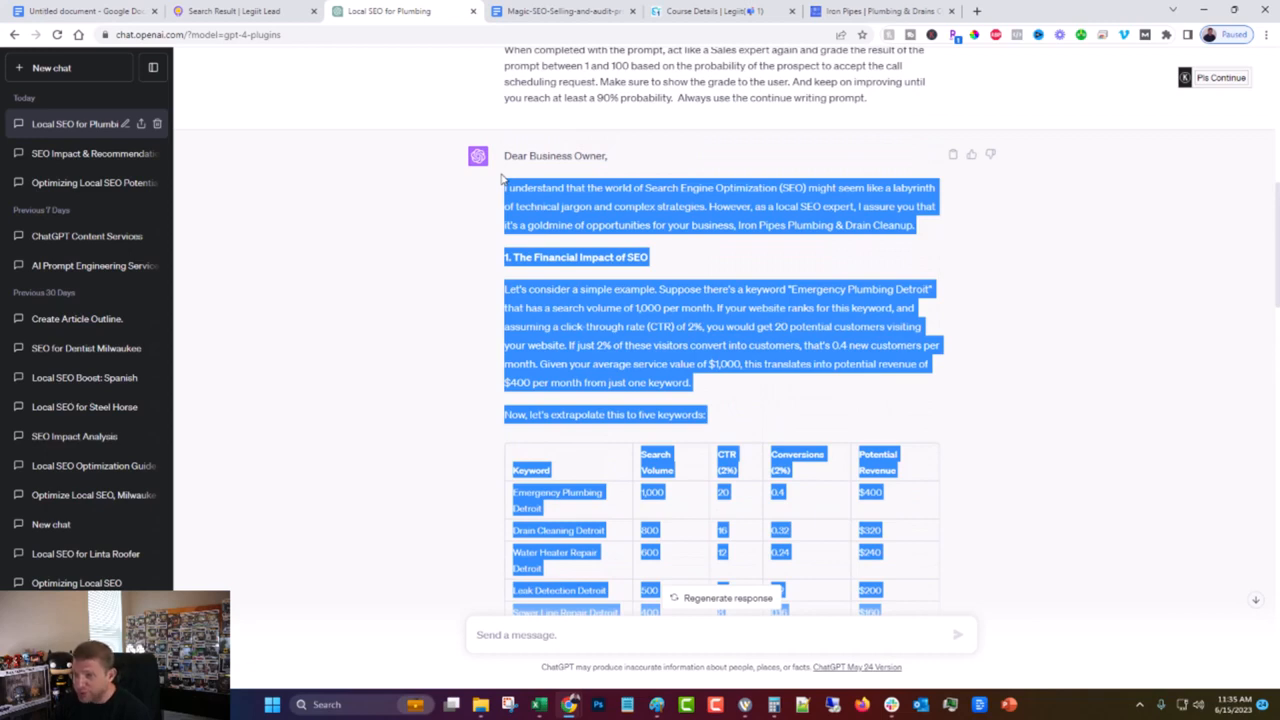
{"action": "left_click_drag", "start_coordinate": [502, 176], "coordinate": [505, 257]}
{"action": "right_click", "coordinate": [846, 268]}
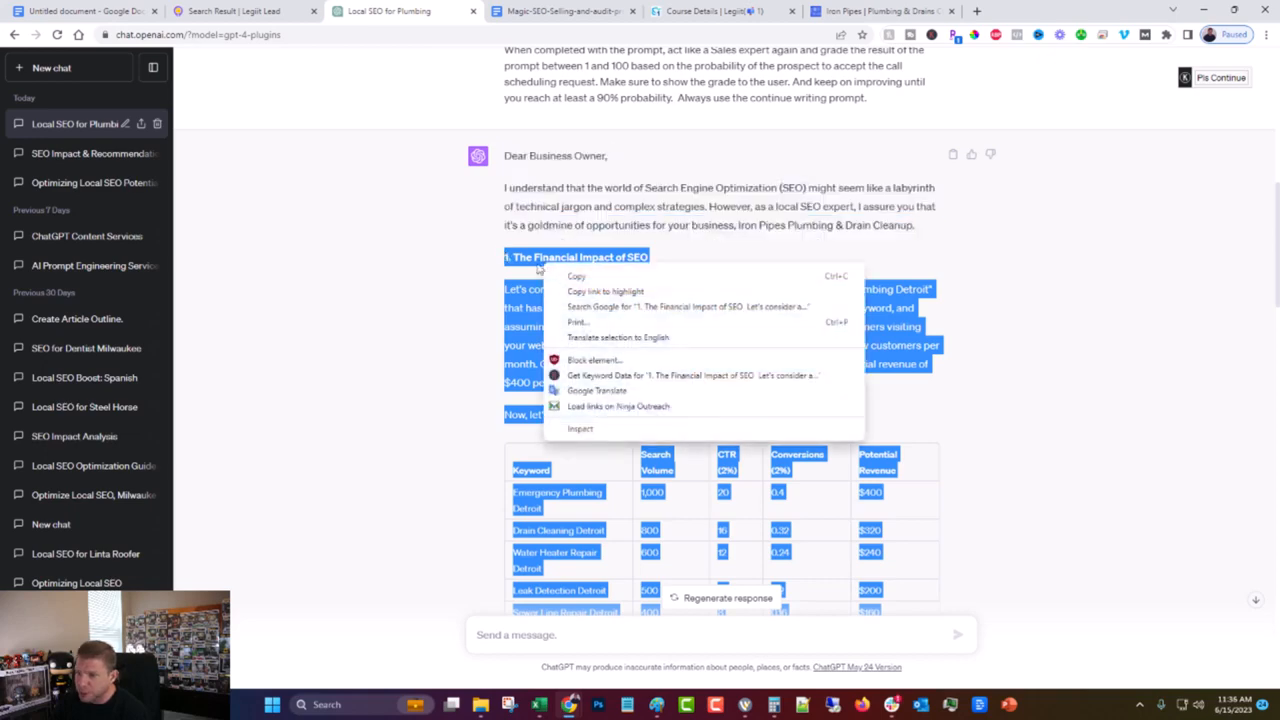
{"action": "left_click", "coordinate": [857, 277]}
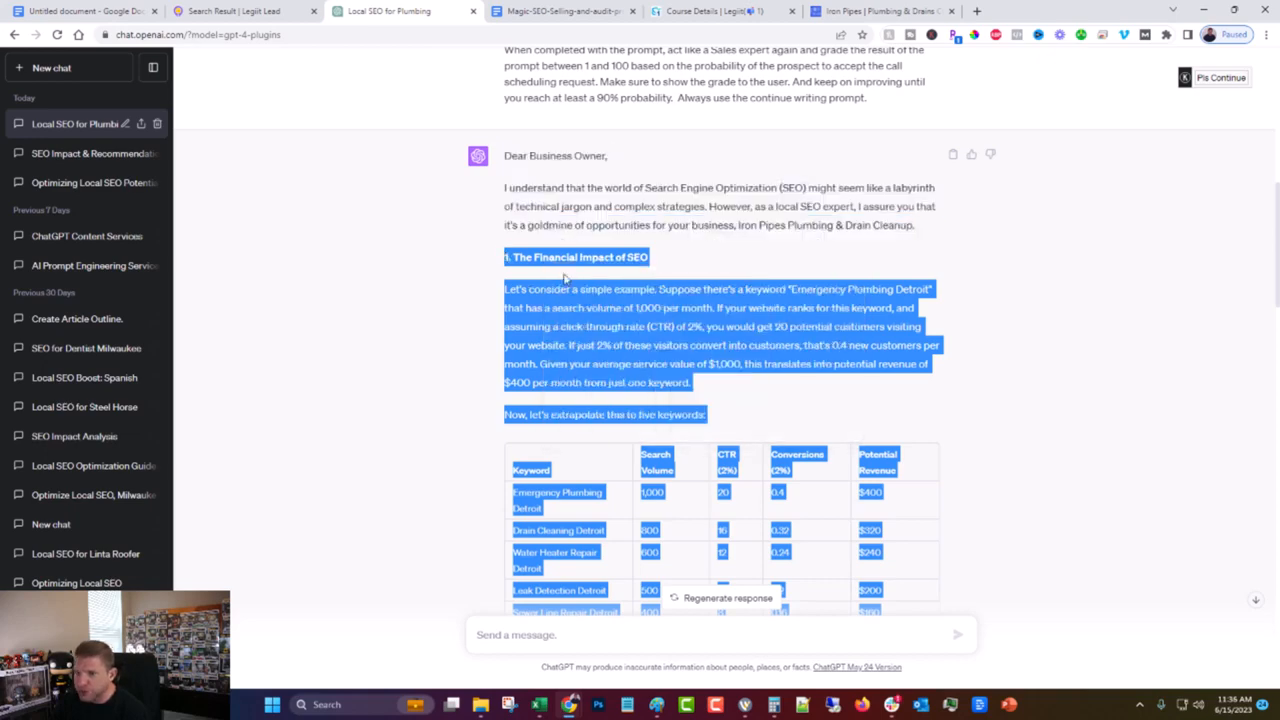
- Create a new Google Docs document from the prompt document and paste the copied proposal content into it
{"action": "left_click", "coordinate": [581, 9]}
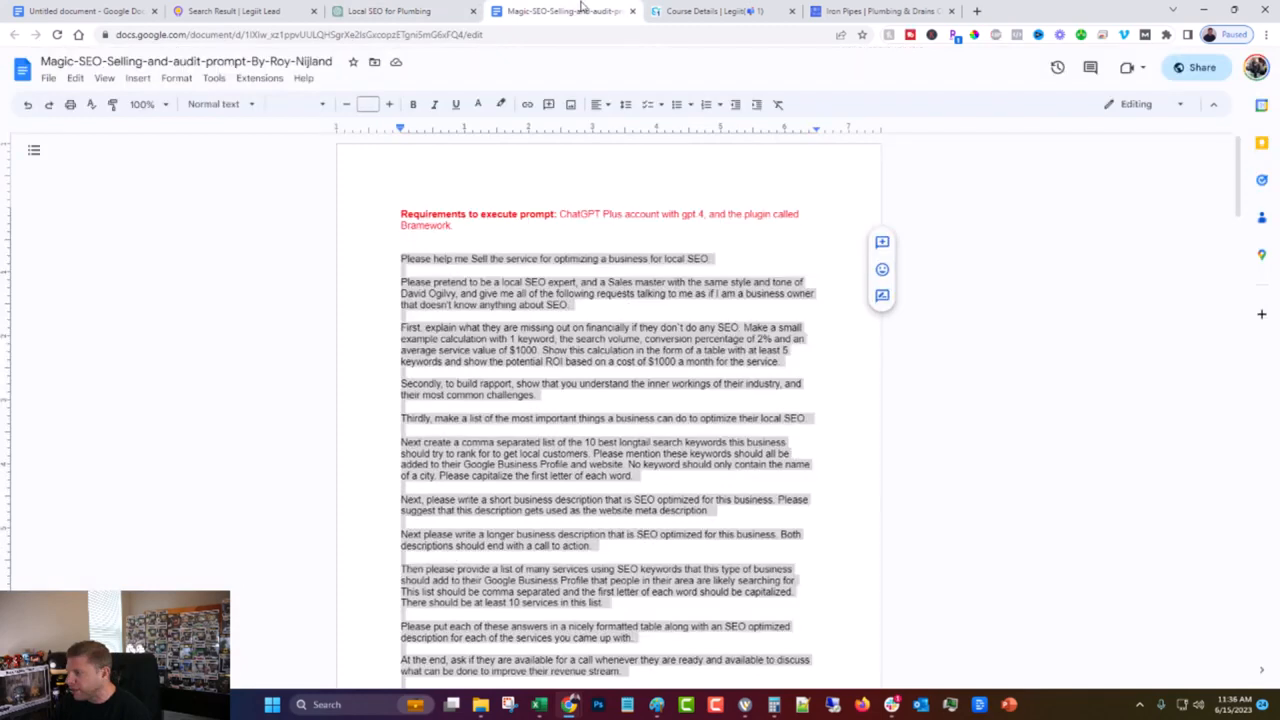
{"action": "left_click", "coordinate": [47, 80]}
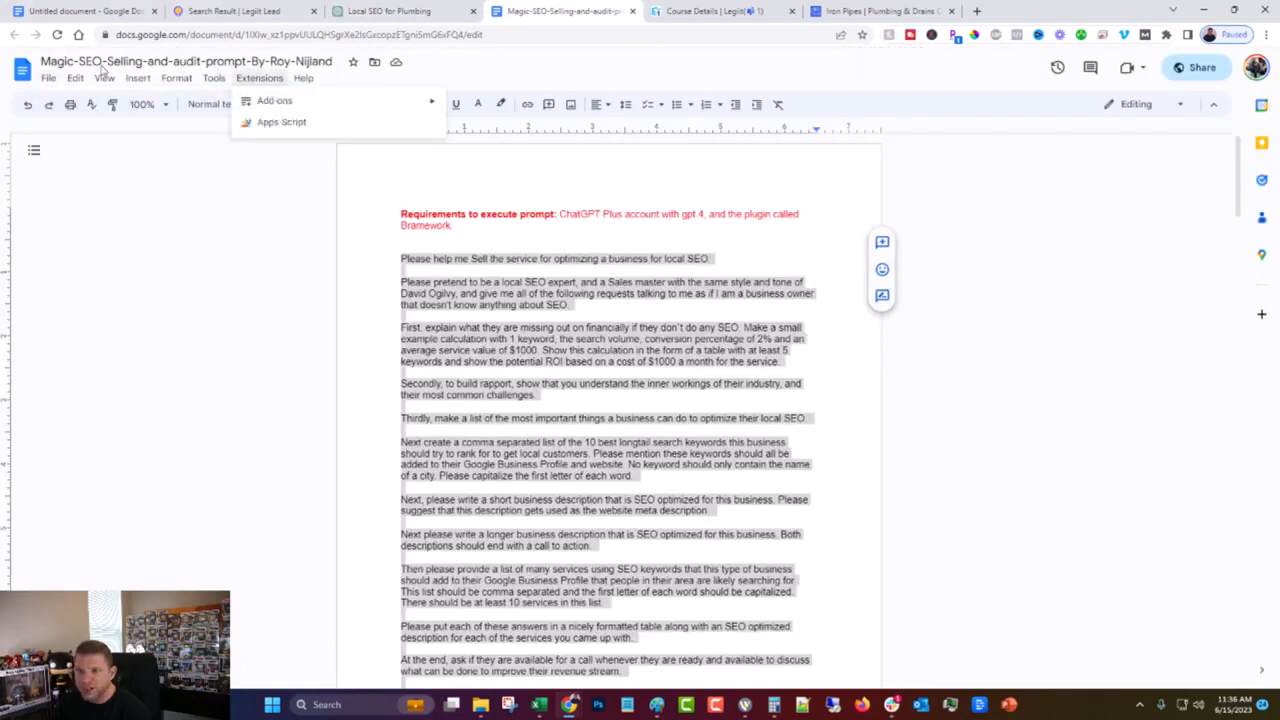
{"action": "mouse_move", "coordinate": [229, 106]}
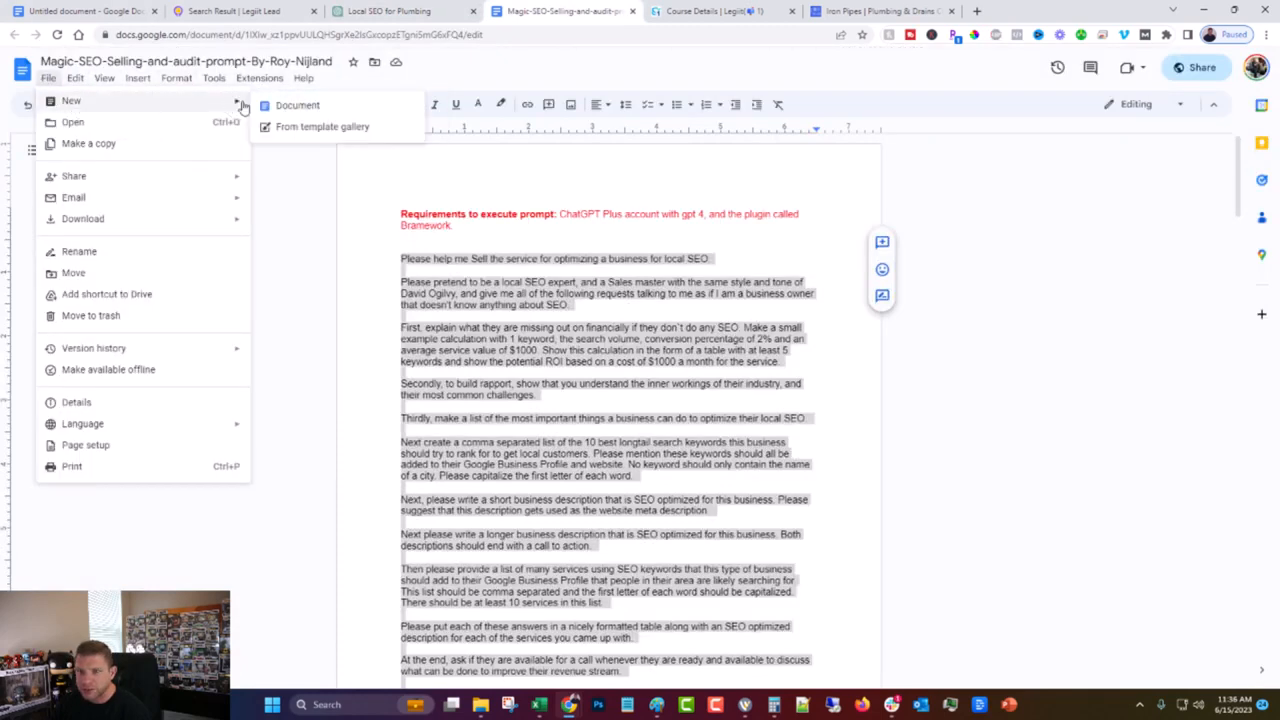
{"action": "left_click", "coordinate": [280, 106]}
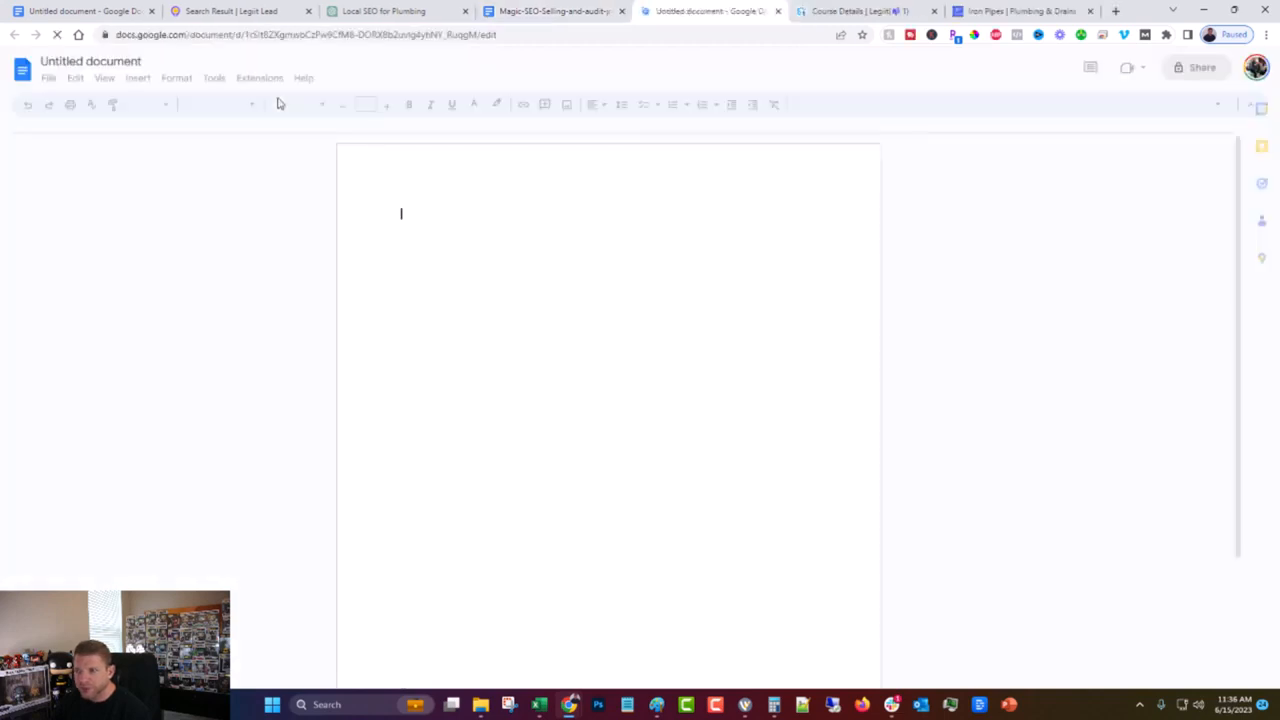
{"action": "key", "text": "ctrl+v"}
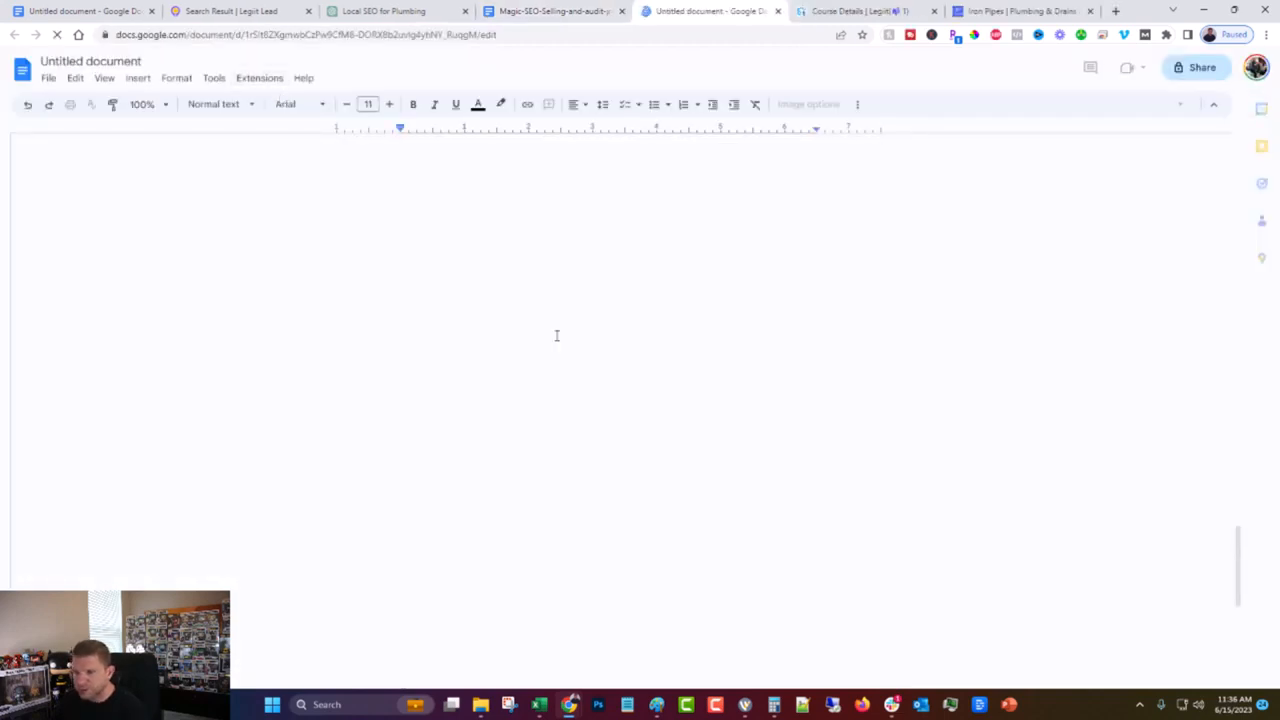
{"action": "scroll", "coordinate": [543, 321], "scroll_direction": "up", "scroll_amount": 20}
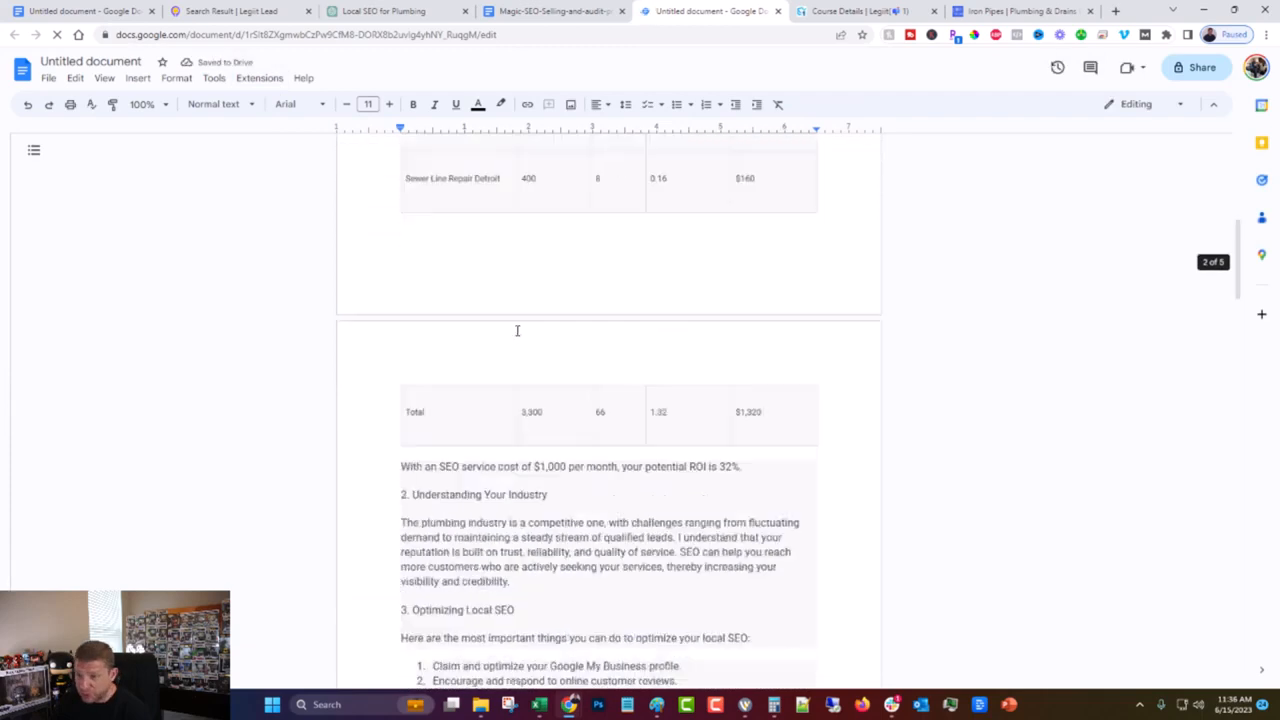
{"action": "scroll", "coordinate": [536, 335], "scroll_direction": "up", "scroll_amount": 2}
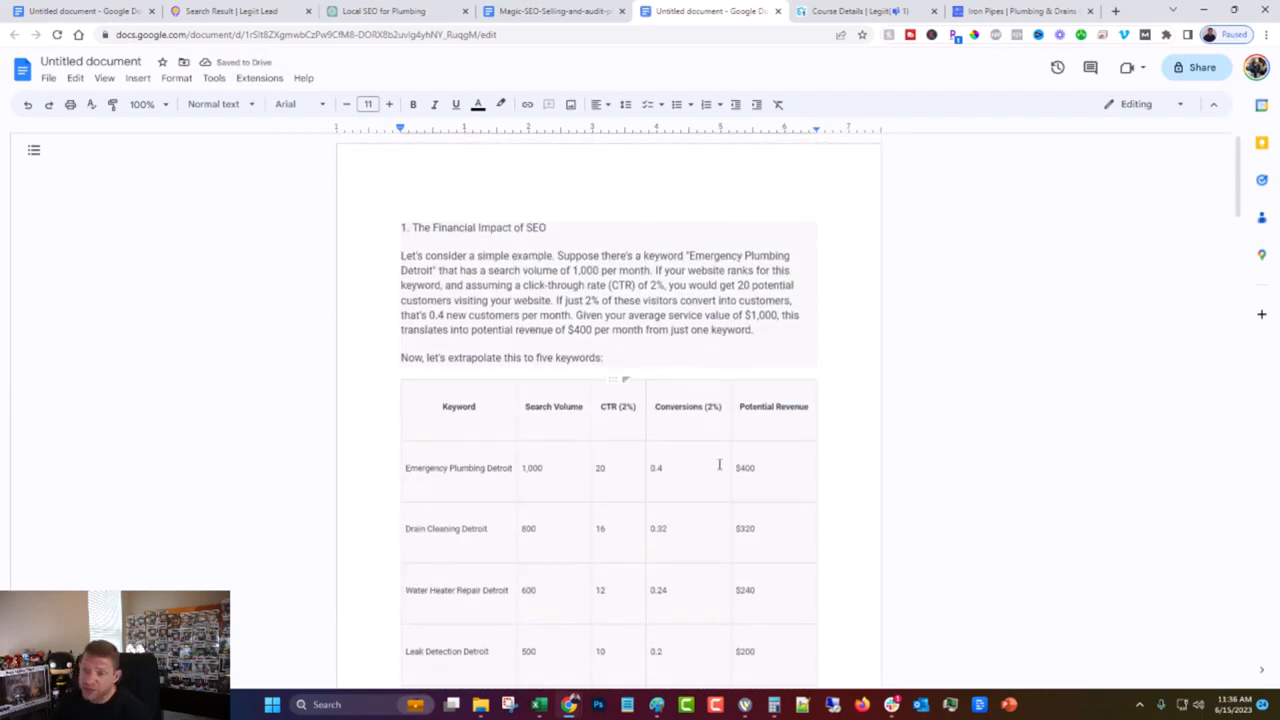
- Delete the "As a sales expert" grading paragraph at the end of the new document
{"action": "left_click_drag", "start_coordinate": [811, 350], "coordinate": [377, 233]}
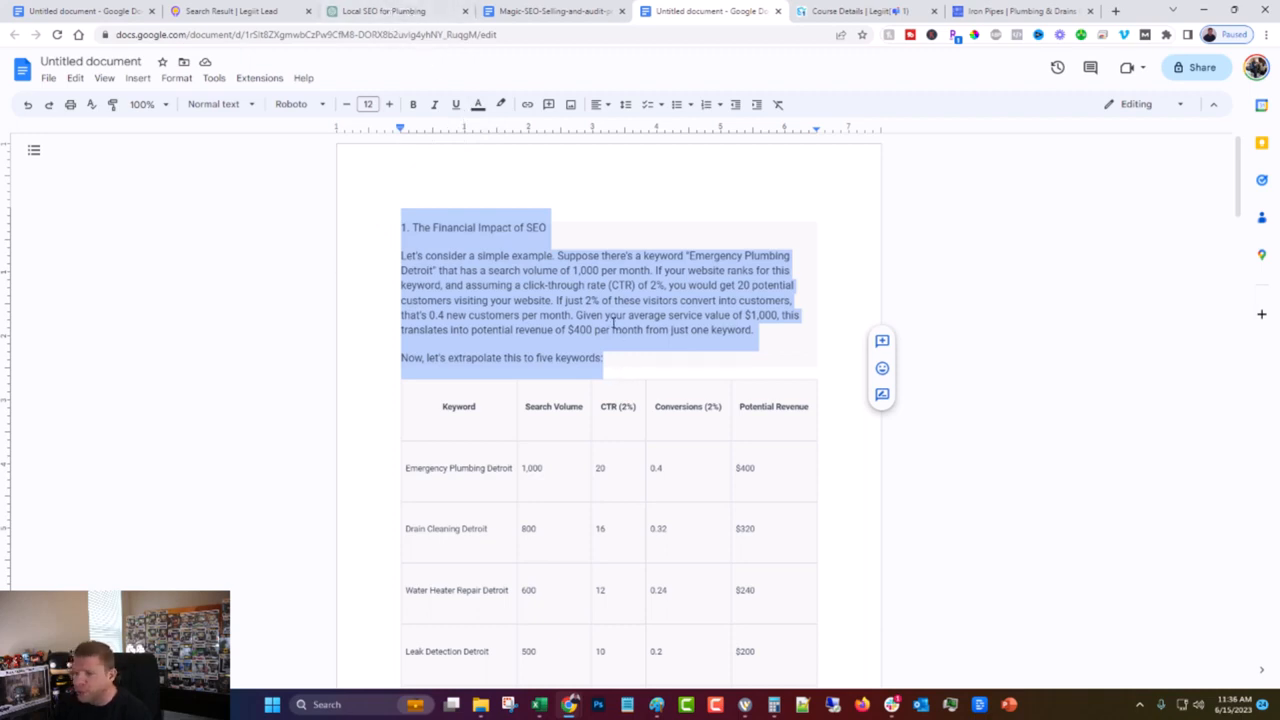
{"action": "left_click", "coordinate": [613, 320]}
{"action": "scroll", "coordinate": [613, 320], "scroll_direction": "down", "scroll_amount": 20}
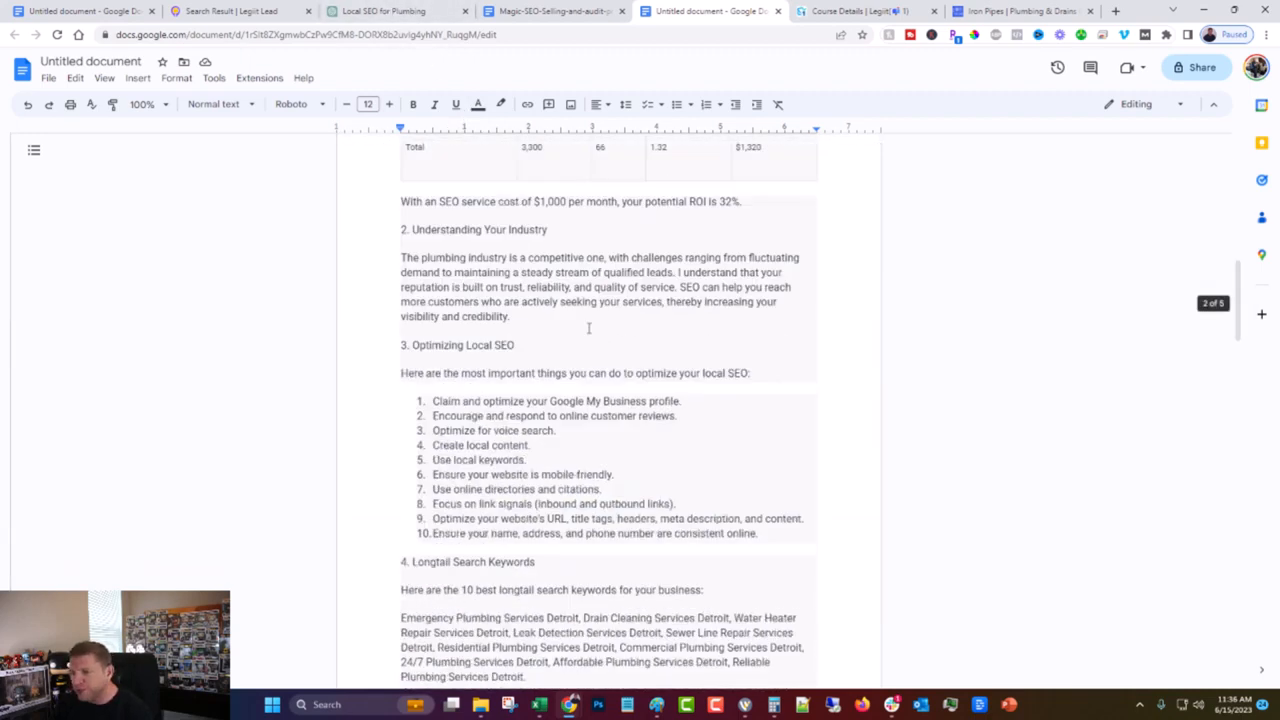
{"action": "scroll", "coordinate": [518, 376], "scroll_direction": "down", "scroll_amount": 10}
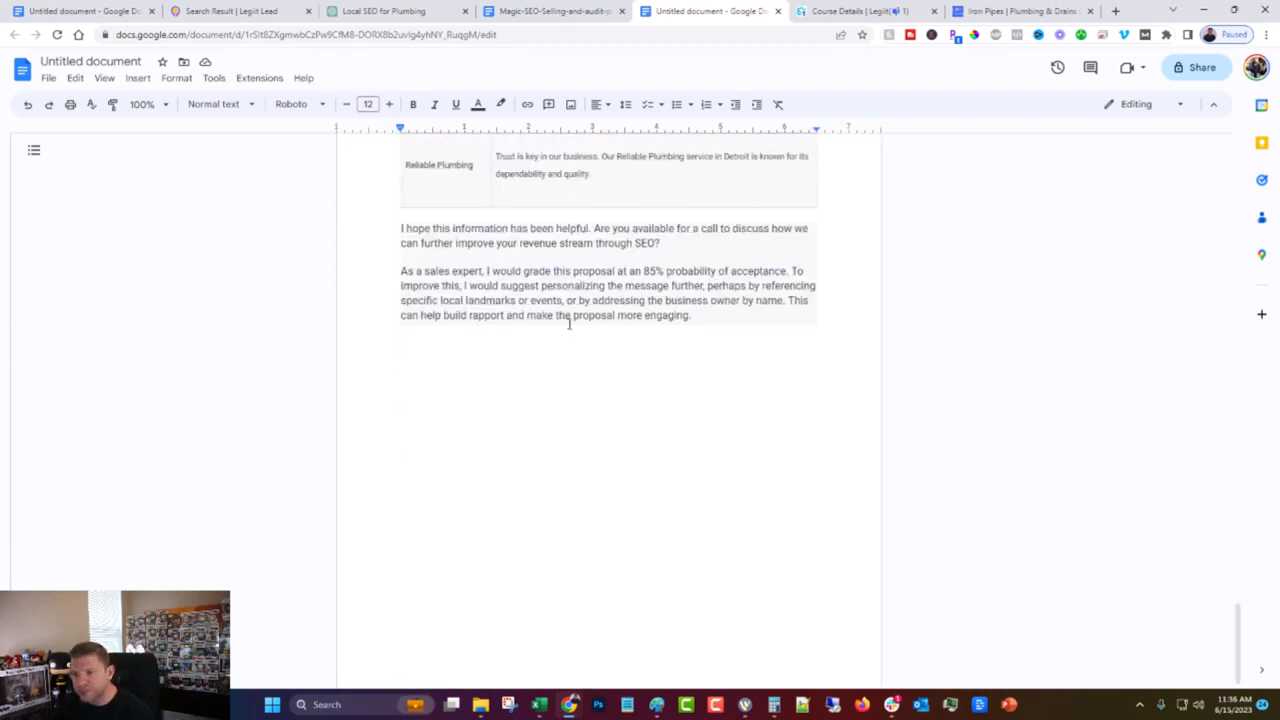
{"action": "left_click_drag", "start_coordinate": [698, 322], "coordinate": [403, 270]}
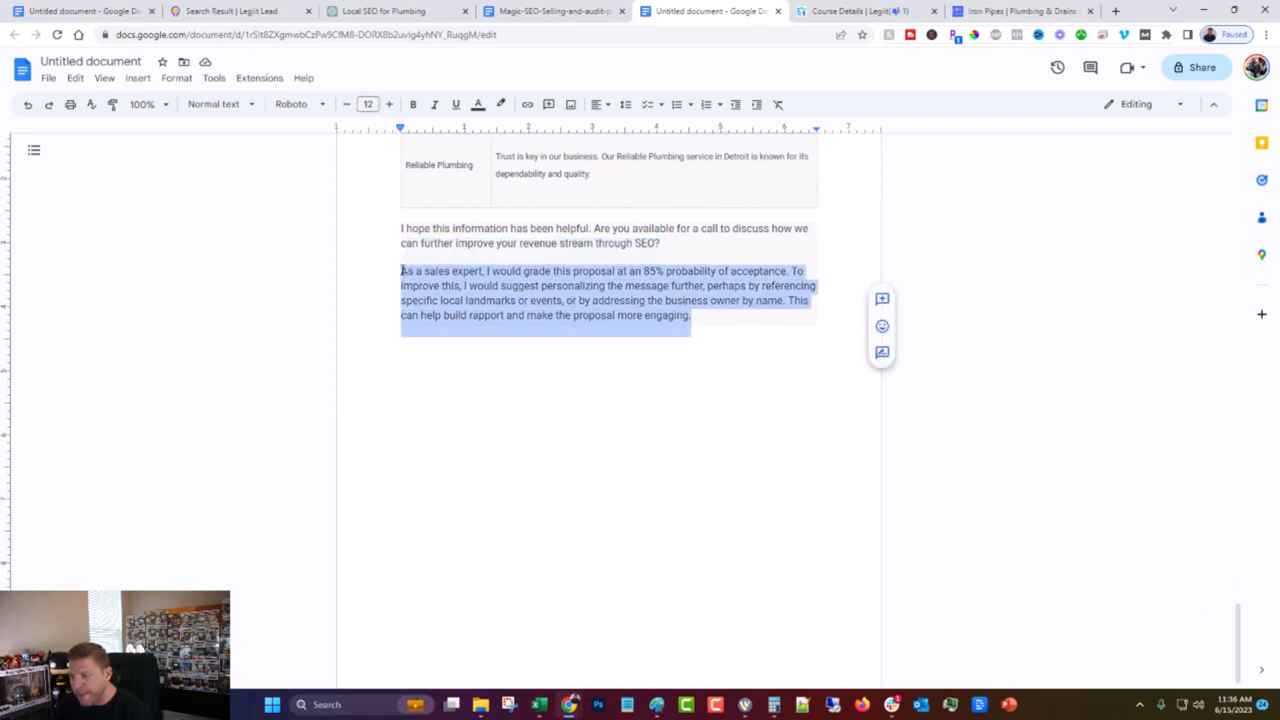
{"action": "key", "text": "BackSpace"}
{"action": "key", "text": "BackSpace"}
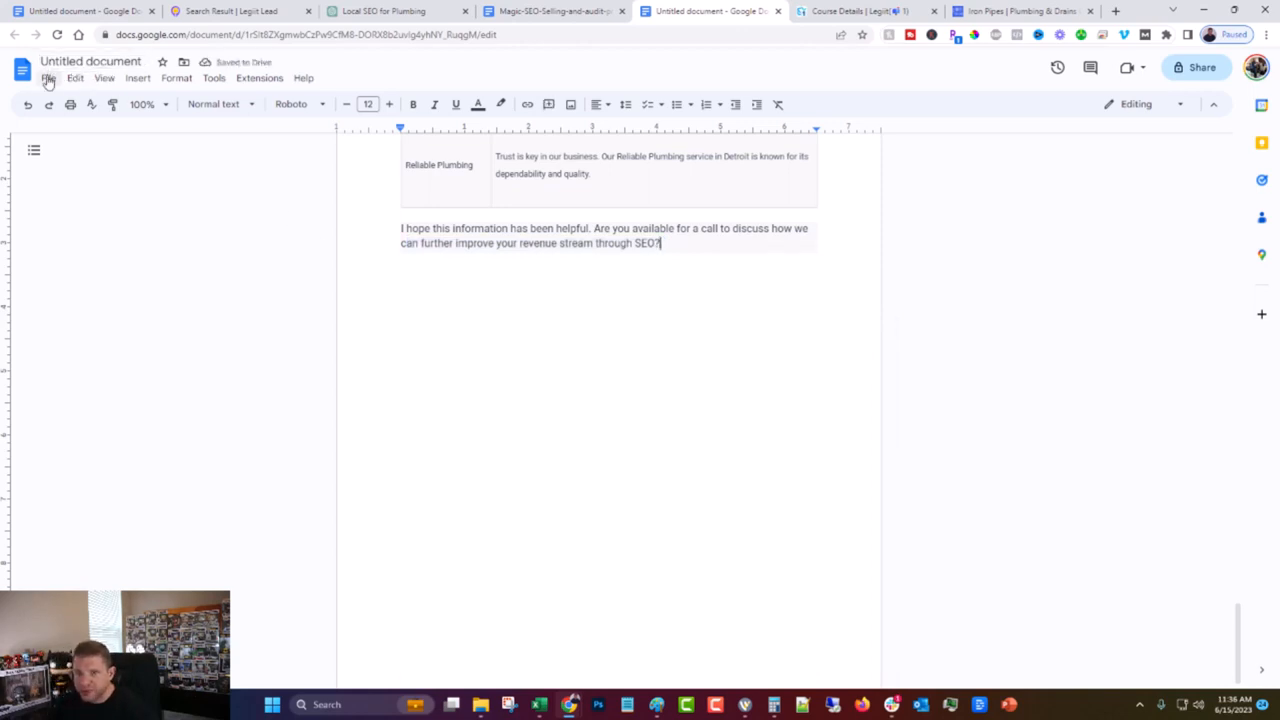
- Copy the business name "Iron Pipes | Plumbing & Drains Cleanup" from the headline of the company's website
{"action": "left_click", "coordinate": [982, 10]}
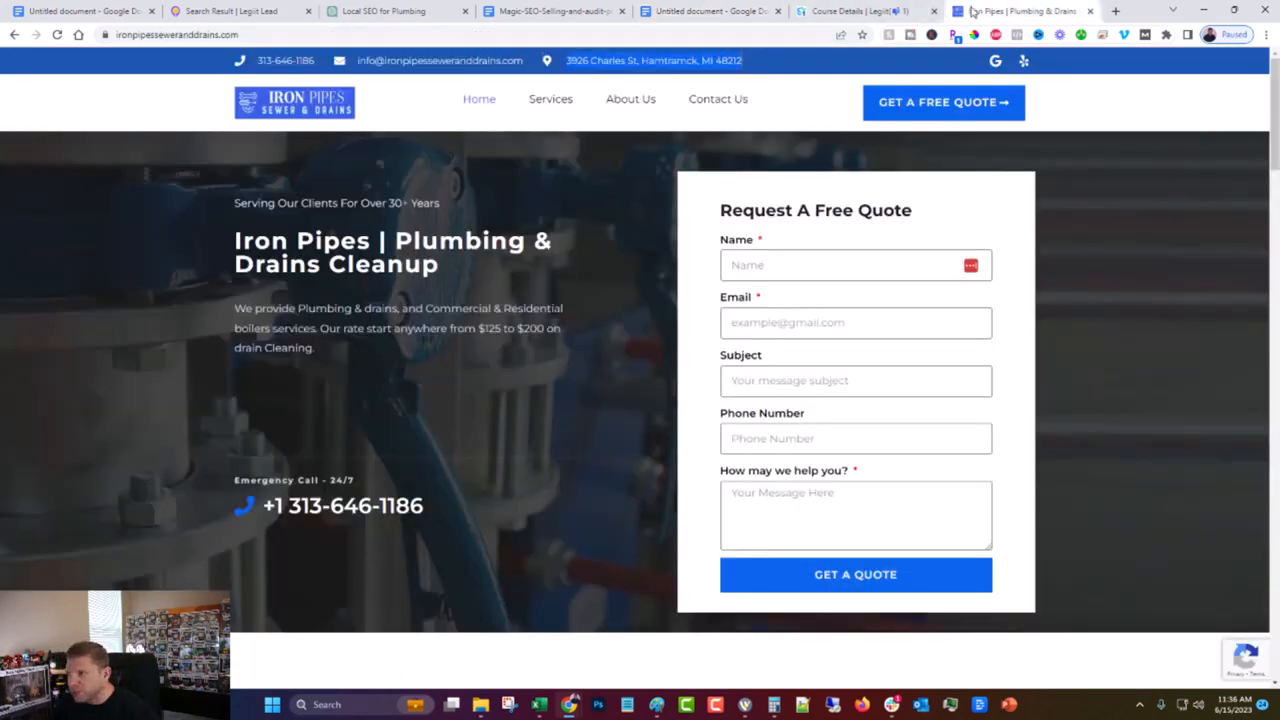
{"action": "left_click_drag", "start_coordinate": [480, 270], "coordinate": [236, 244]}
{"action": "right_click", "coordinate": [260, 242]}
{"action": "left_click", "coordinate": [285, 257]}
- Return to the untitled proposal document and download it as a PDF, then switch to the Iron Pipes website
{"action": "left_click", "coordinate": [555, 11]}
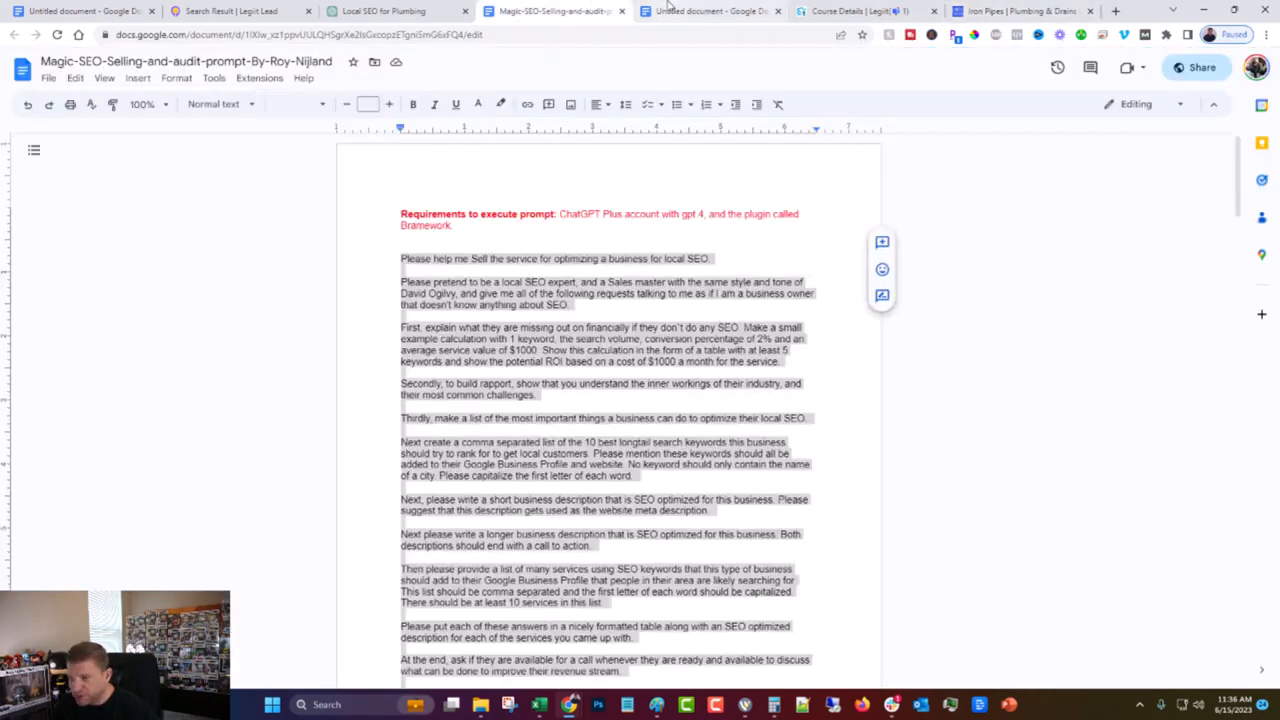
{"action": "left_click", "coordinate": [668, 8]}
{"action": "left_click", "coordinate": [50, 79]}
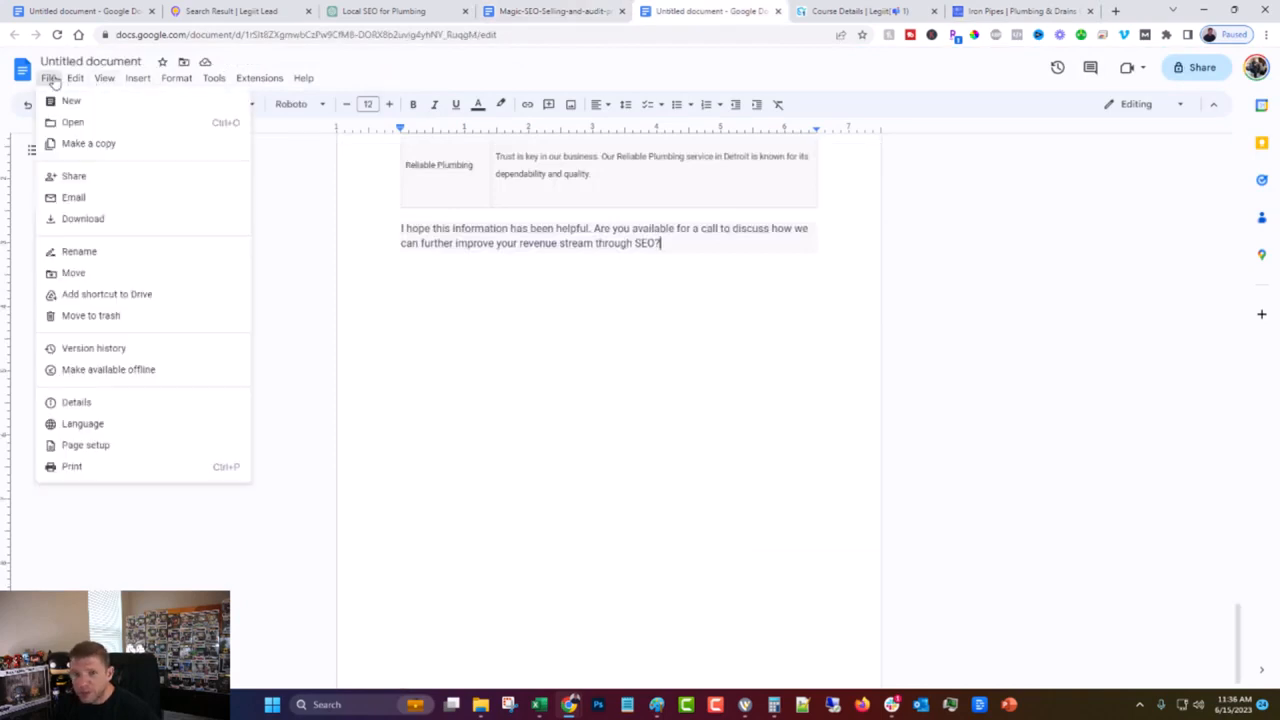
{"action": "mouse_move", "coordinate": [155, 226]}
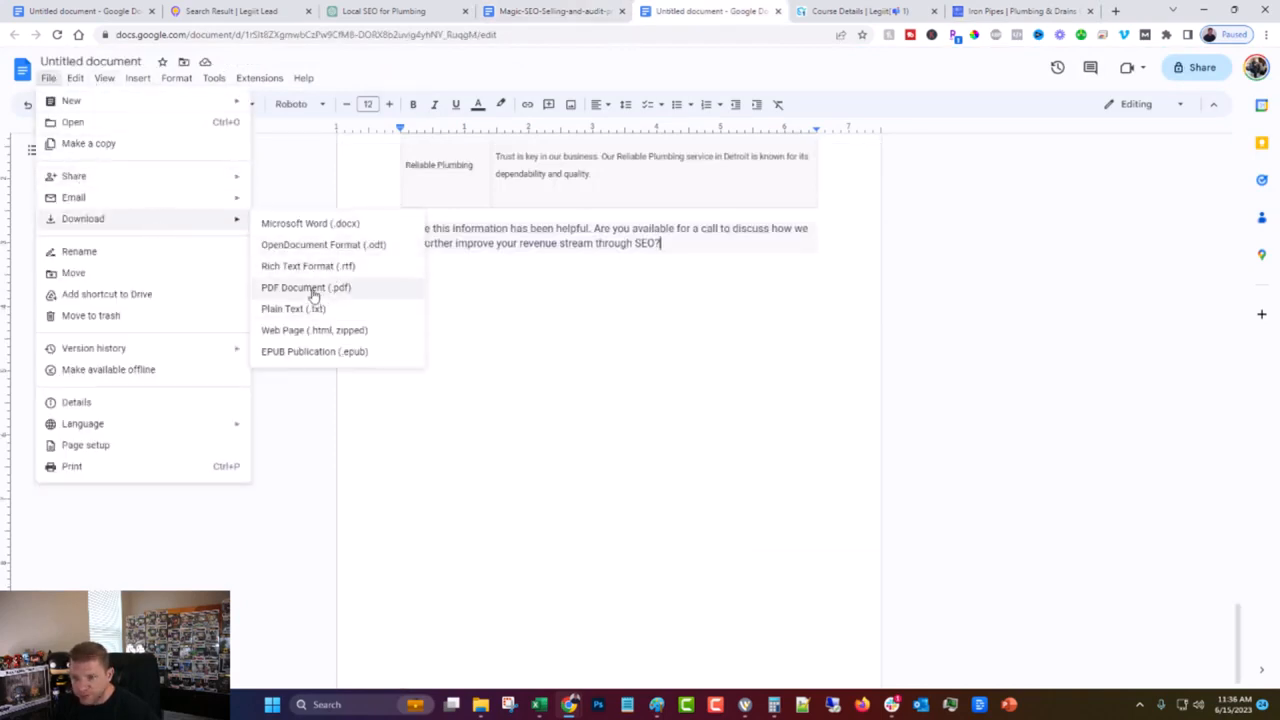
{"action": "left_click", "coordinate": [313, 288]}
{"action": "left_click", "coordinate": [1015, 11]}
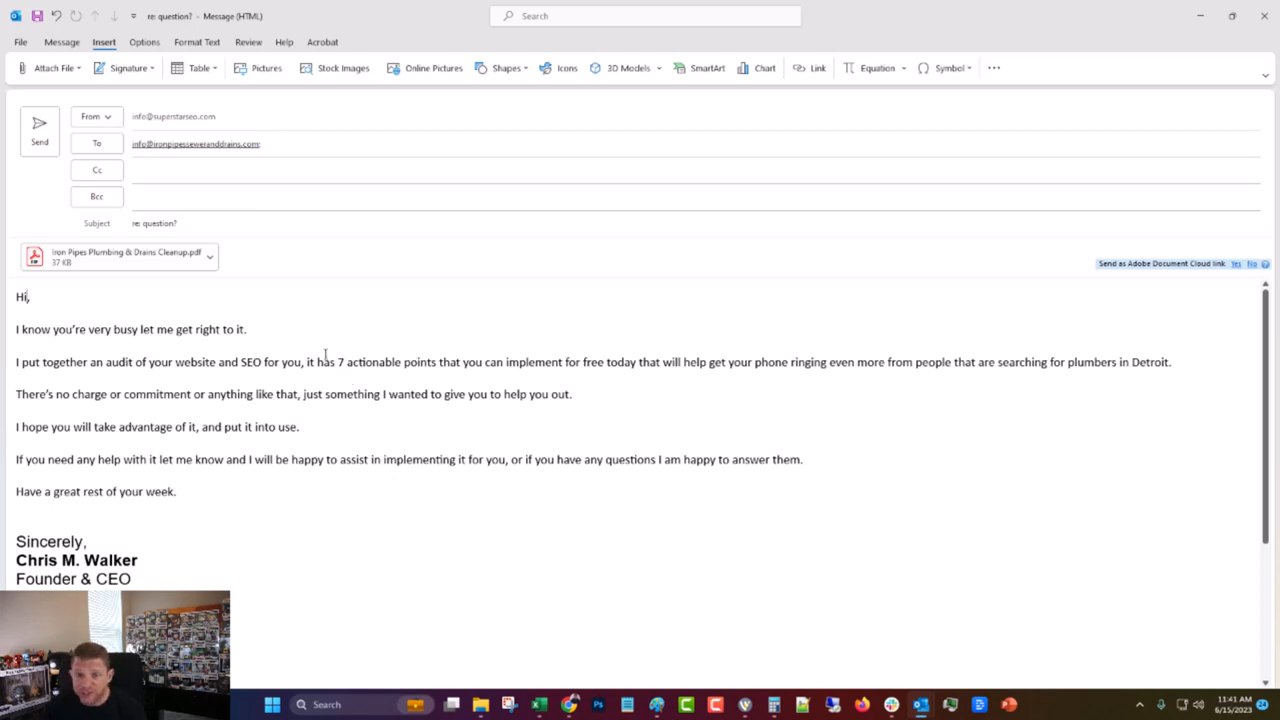
- In the Outlook email draft, insert "so" before "let me get right to it" in the opening line
{"action": "scroll", "coordinate": [156, 504], "scroll_direction": "down", "scroll_amount": 2}
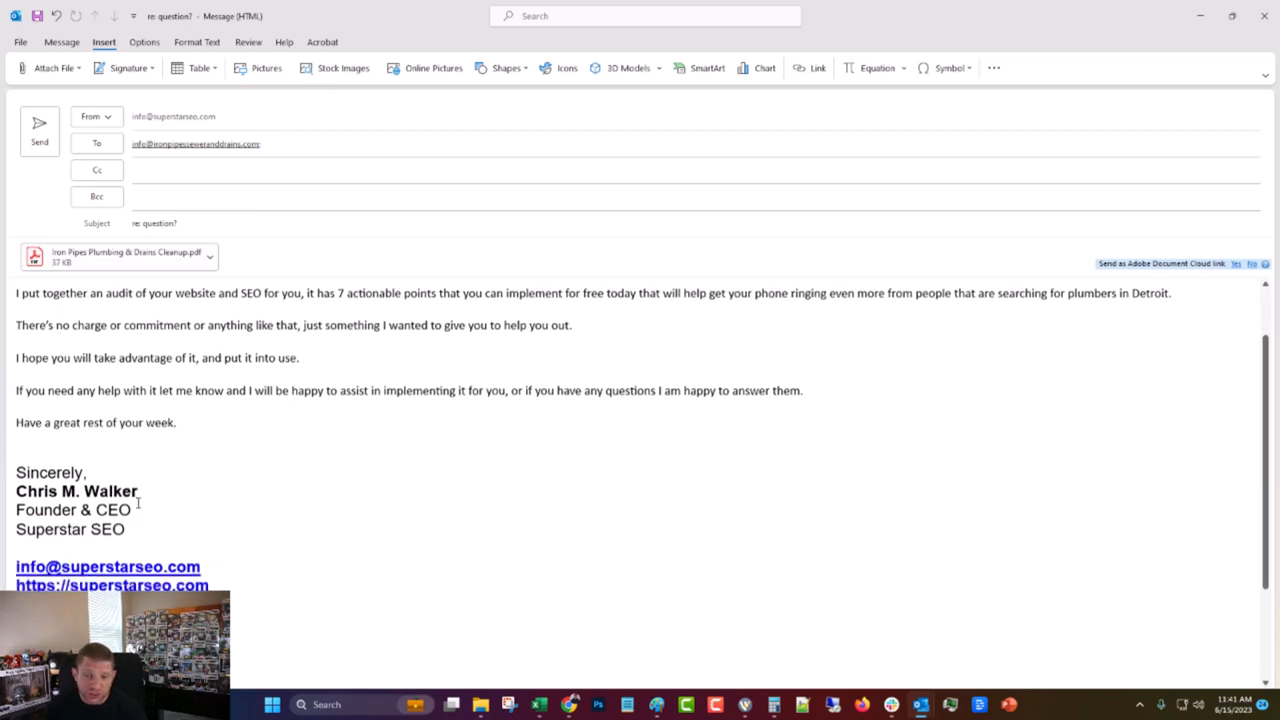
{"action": "scroll", "coordinate": [60, 505], "scroll_direction": "up", "scroll_amount": 2}
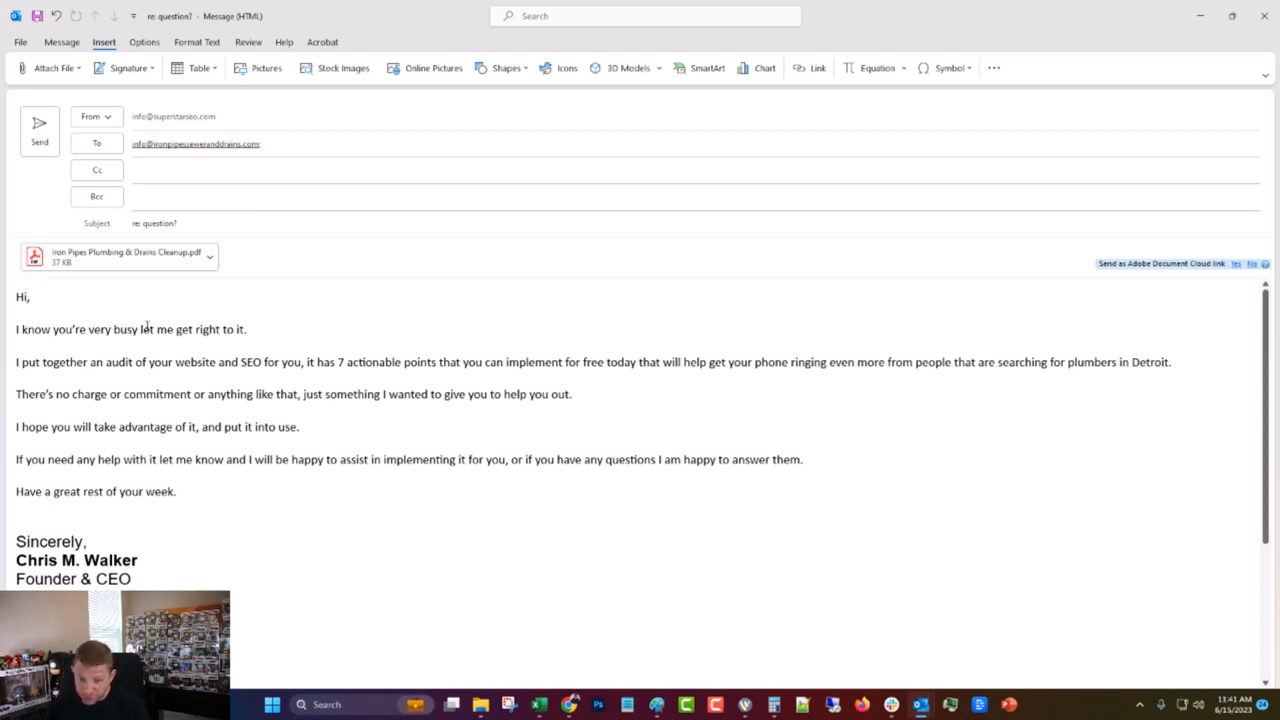
{"action": "type", "text": "so"}
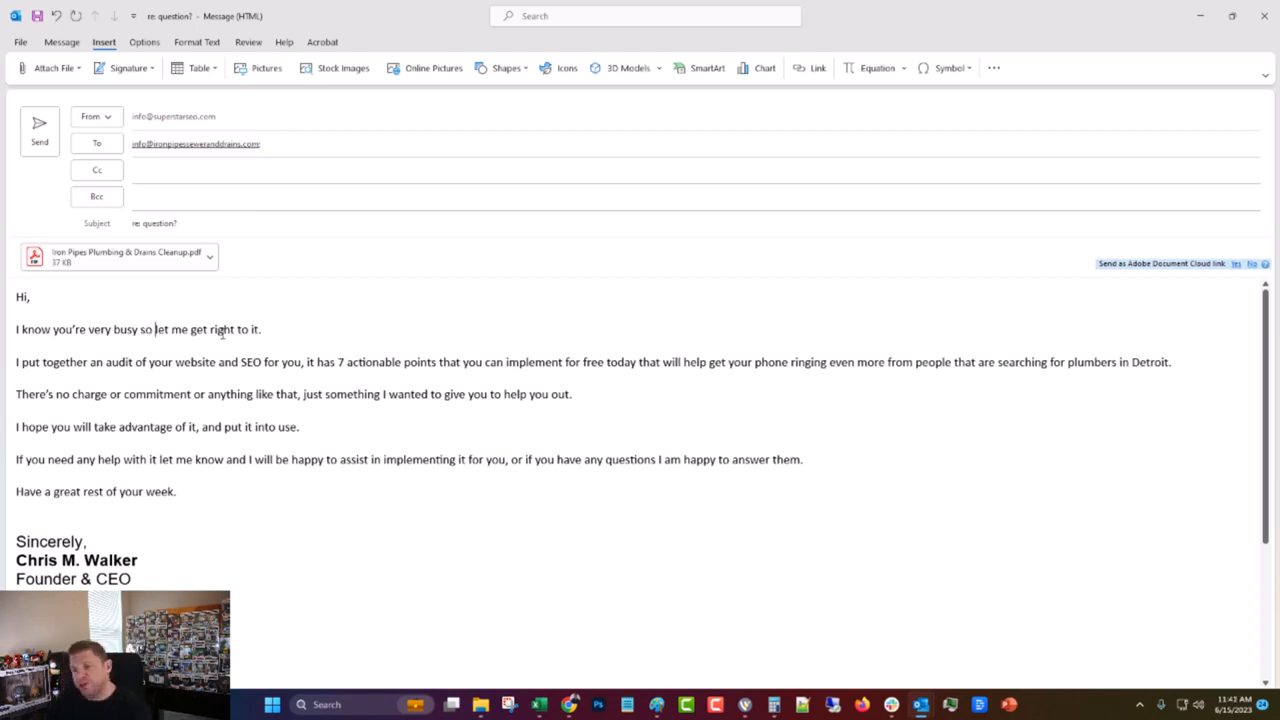
{"action": "left_click_drag", "start_coordinate": [265, 331], "coordinate": [22, 329]}
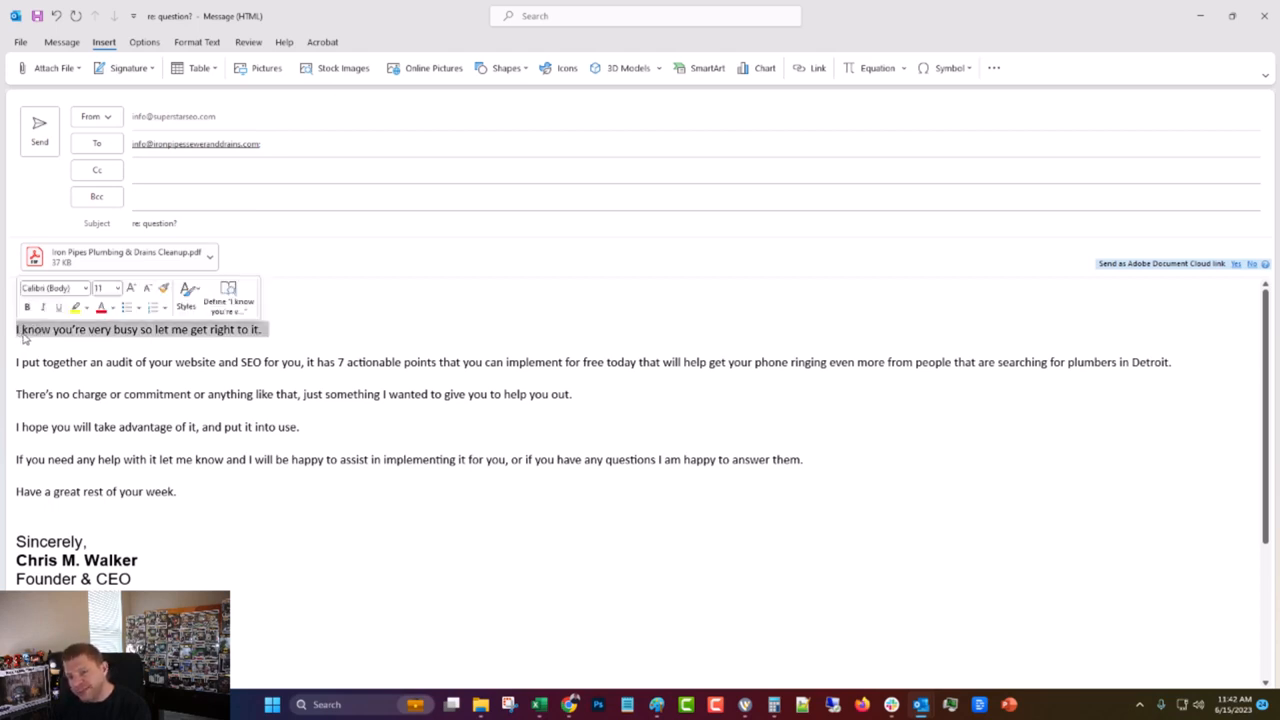
{"action": "left_click", "coordinate": [22, 333]}
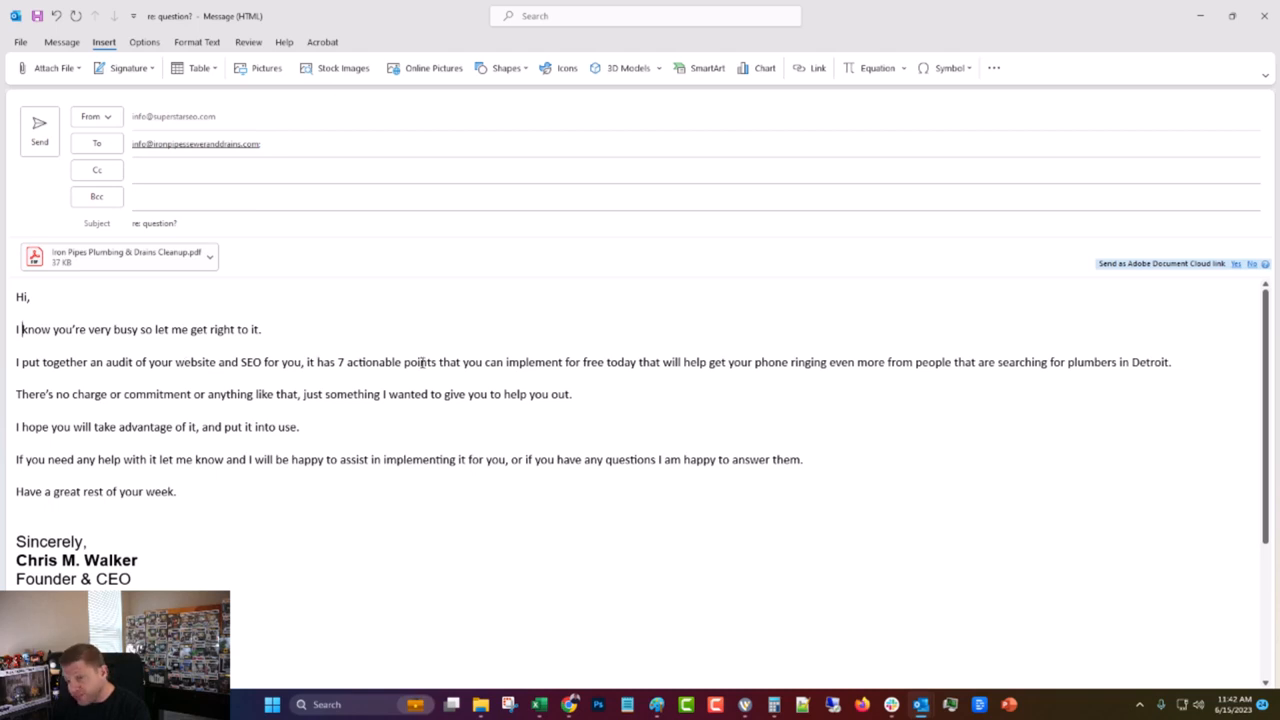
- Replace "points" with "steps" after "7 actionable" and insert "it's" before "just something I wanted to give you"
{"action": "left_click_drag", "start_coordinate": [437, 364], "coordinate": [405, 365]}
{"action": "type", "text": "steps"}
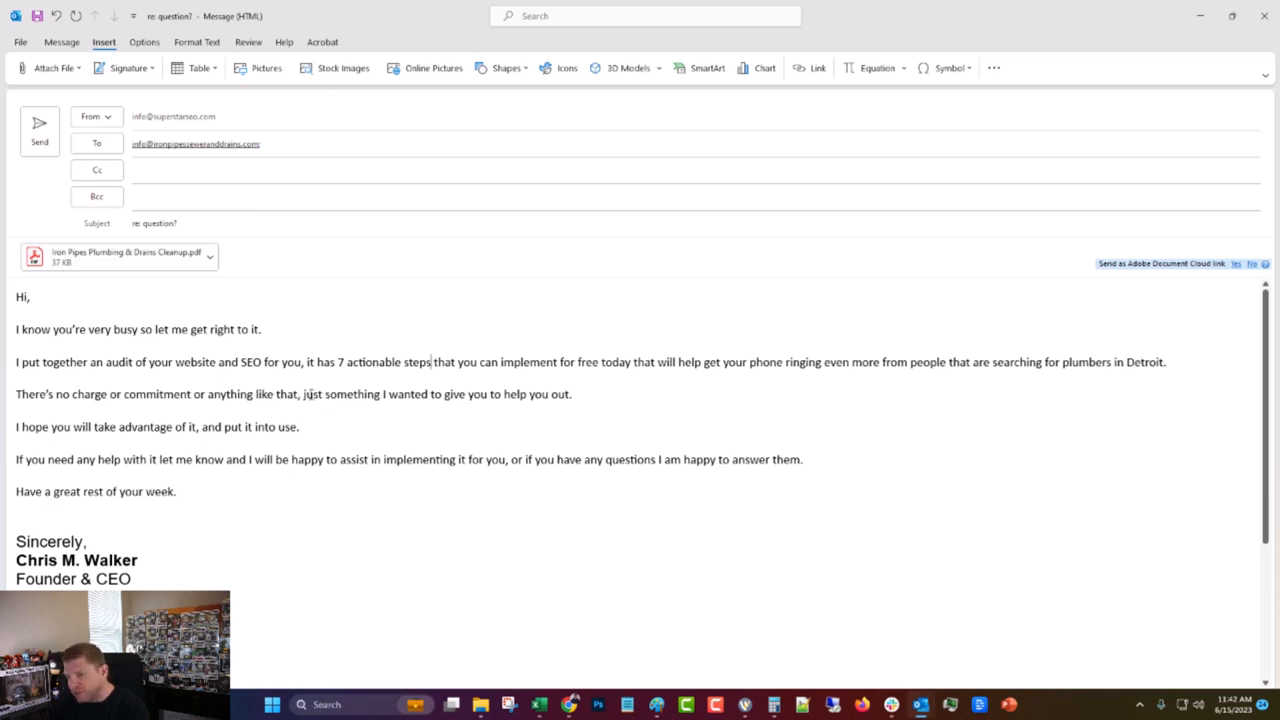
{"action": "left_click", "coordinate": [304, 394]}
{"action": "type", "text": "its"}
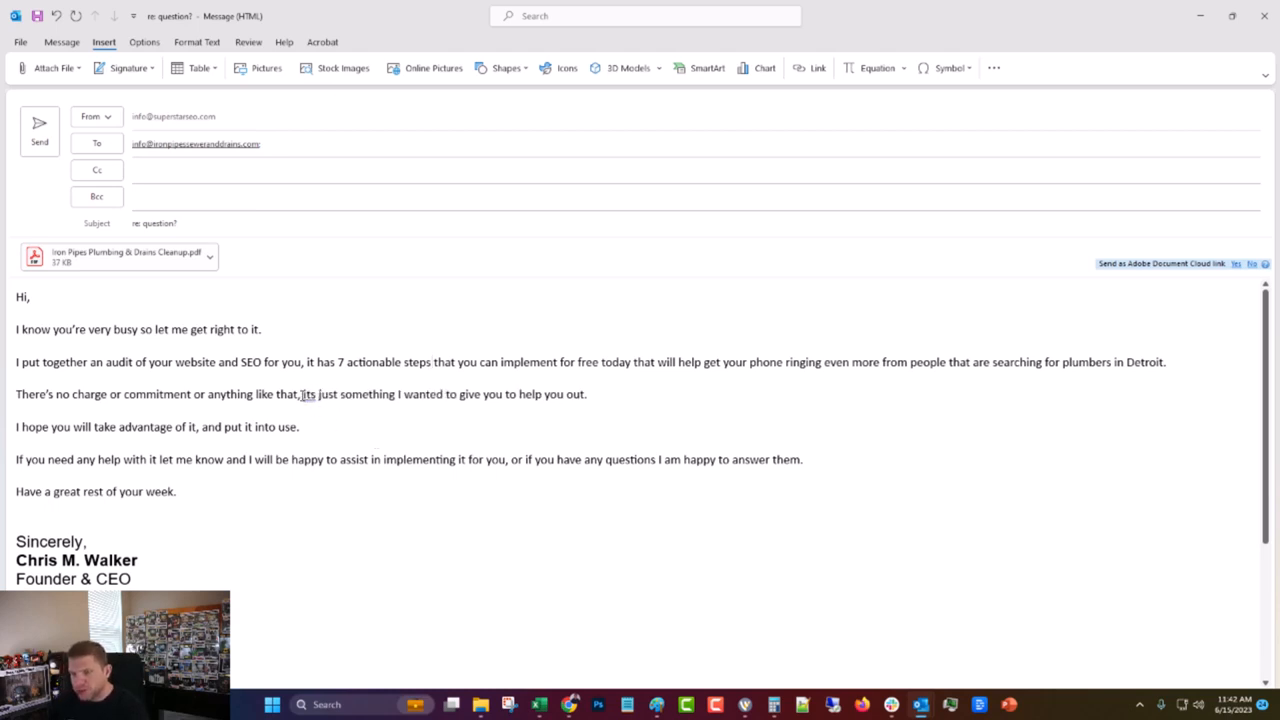
{"action": "right_click", "coordinate": [310, 394]}
{"action": "left_click", "coordinate": [295, 411]}
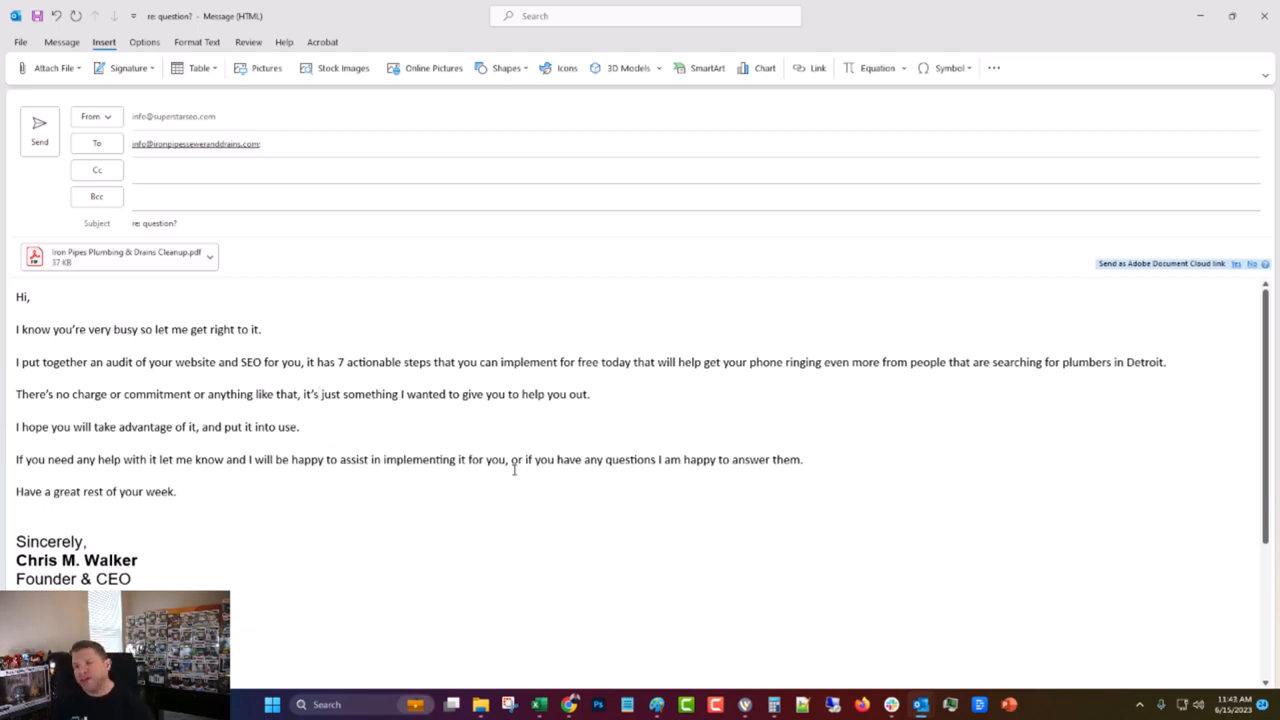
- Review the full email message from the greeting to the closing line and dismiss the Outlook password notification
{"action": "left_click_drag", "start_coordinate": [223, 487], "coordinate": [9, 293]}
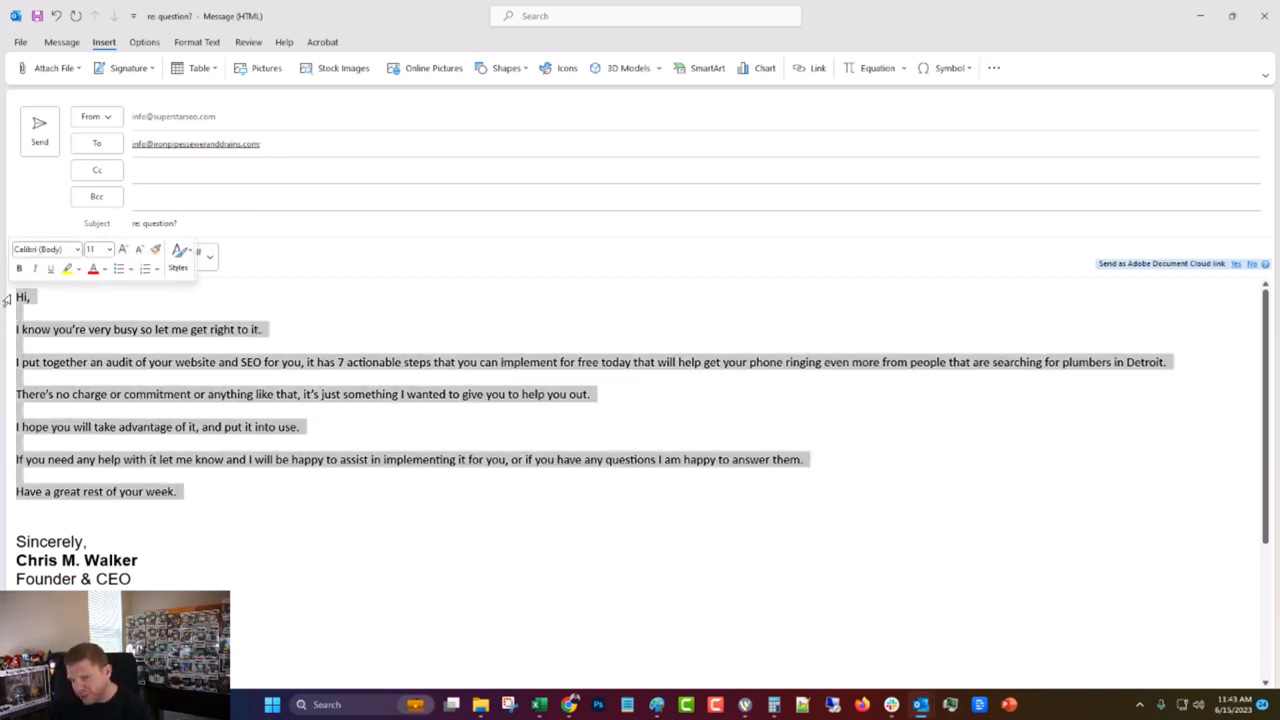
{"action": "left_click", "coordinate": [131, 385]}
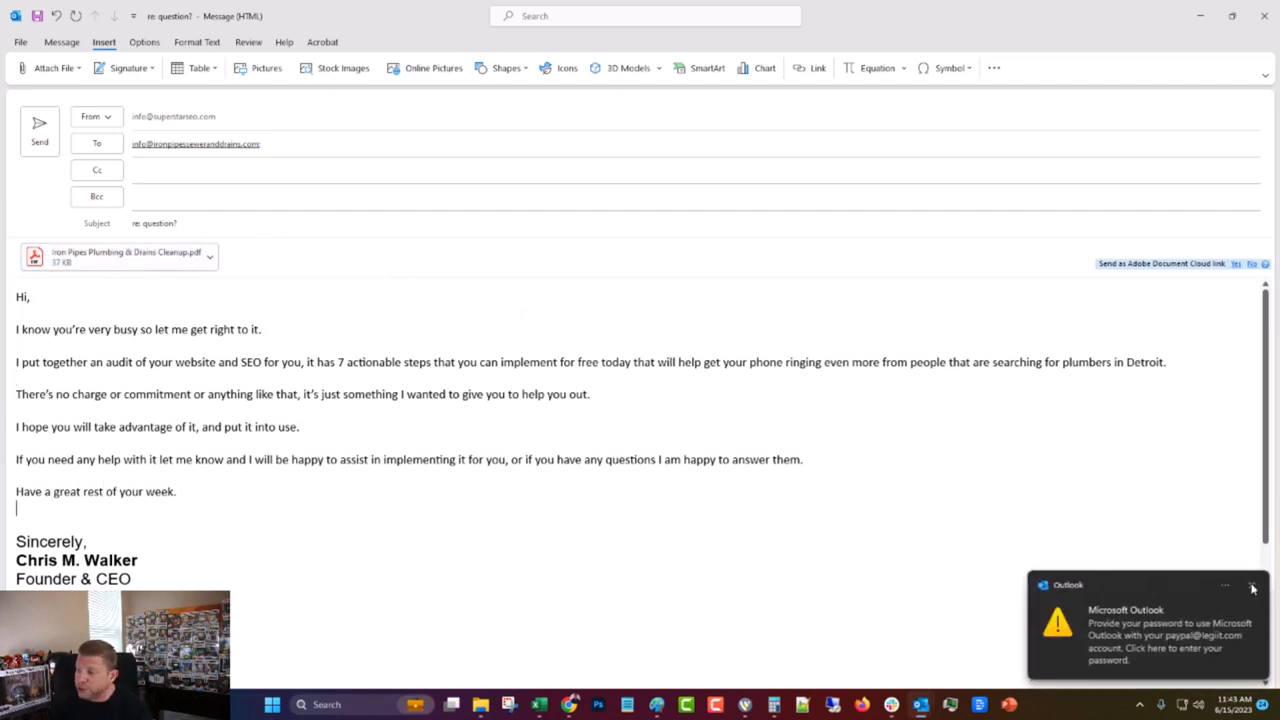
{"action": "left_click", "coordinate": [1250, 586]}
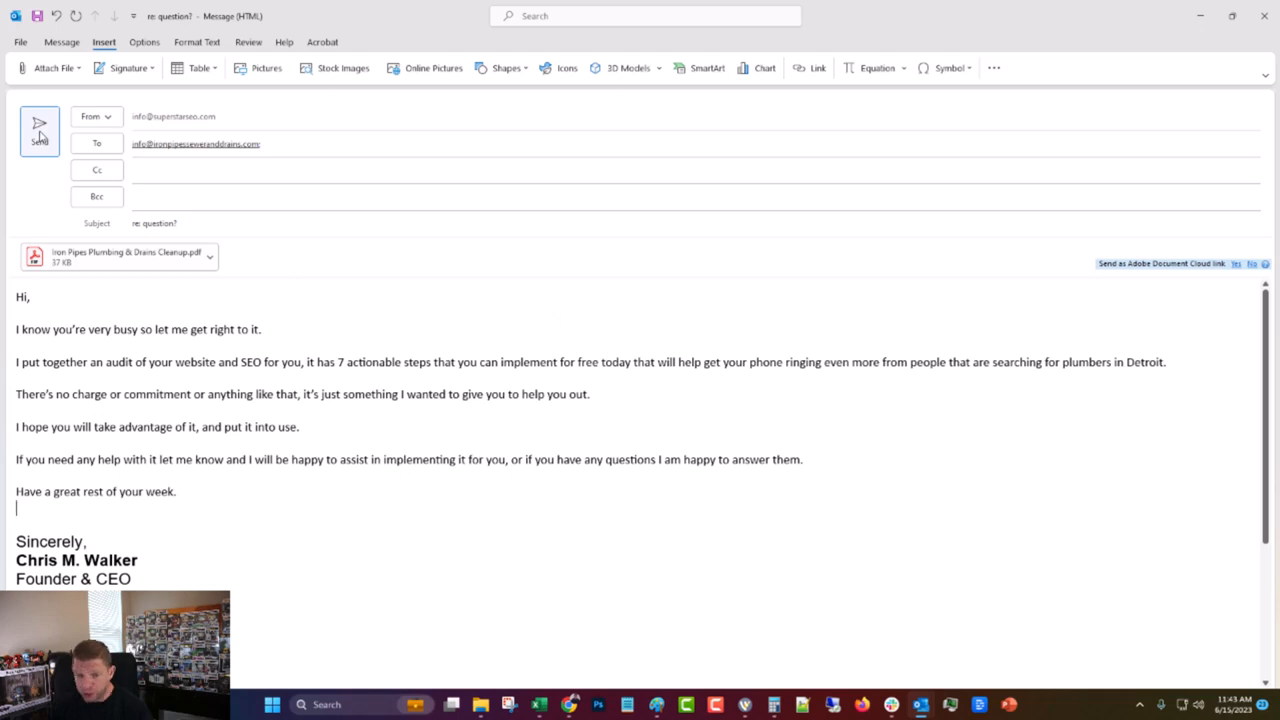
- Look over the finished message once more and send the email with the Iron Pipes proposal PDF attached
{"action": "scroll", "coordinate": [310, 372], "scroll_direction": "down", "scroll_amount": 2}
{"action": "scroll", "coordinate": [310, 372], "scroll_direction": "up", "scroll_amount": 2}
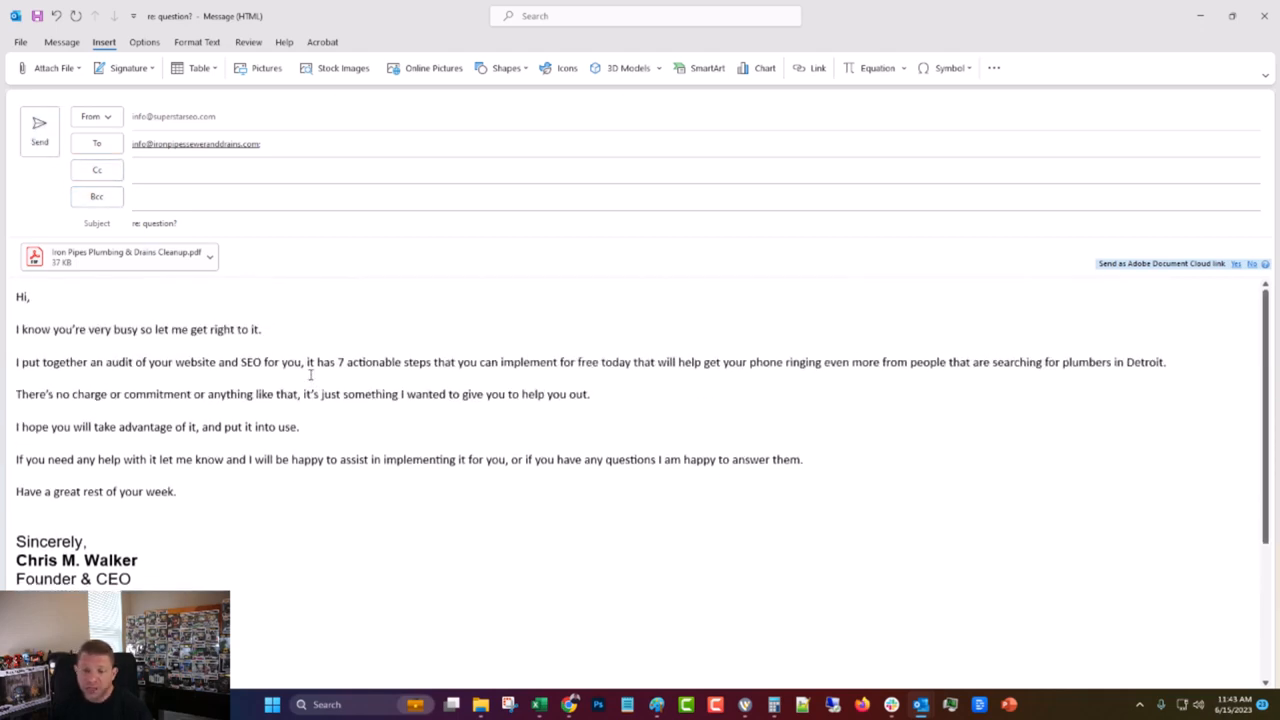
{"action": "left_click", "coordinate": [42, 146]}
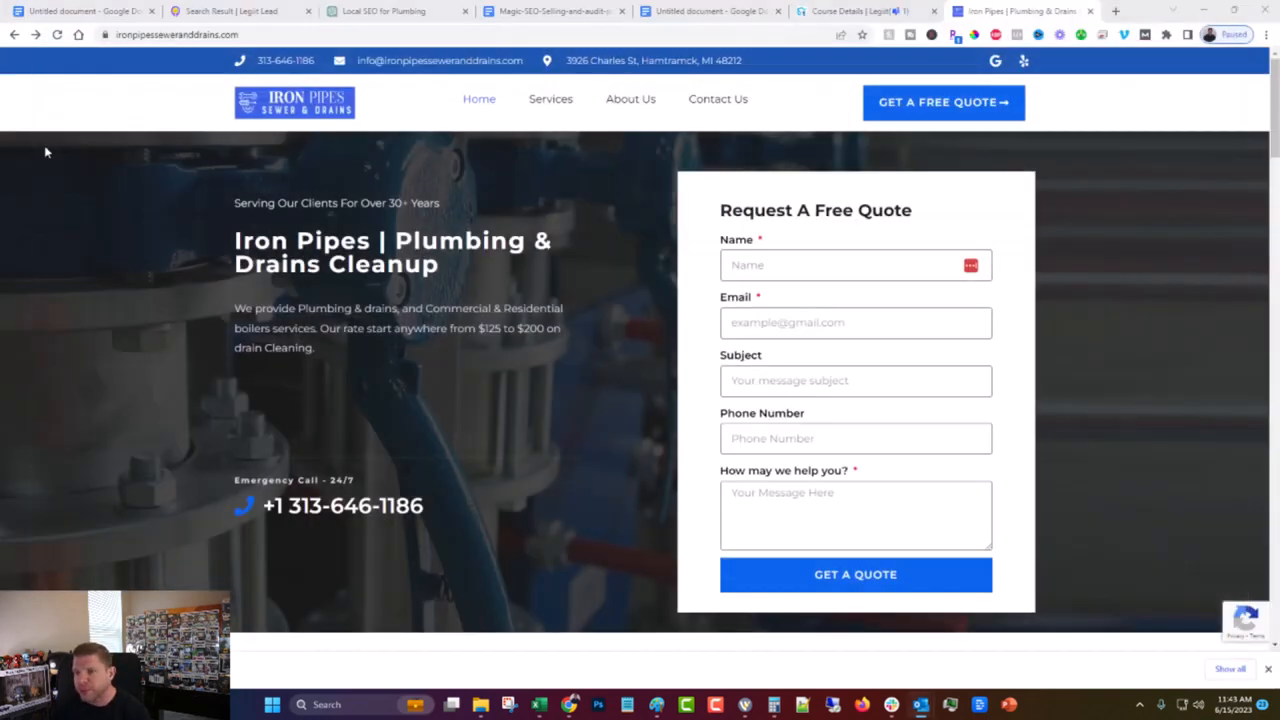
- Return to the Legiit Leads results in the browser and look through the Detroit plumber leads, dismissing the Outlook mail notification
{"action": "left_click", "coordinate": [200, 10]}
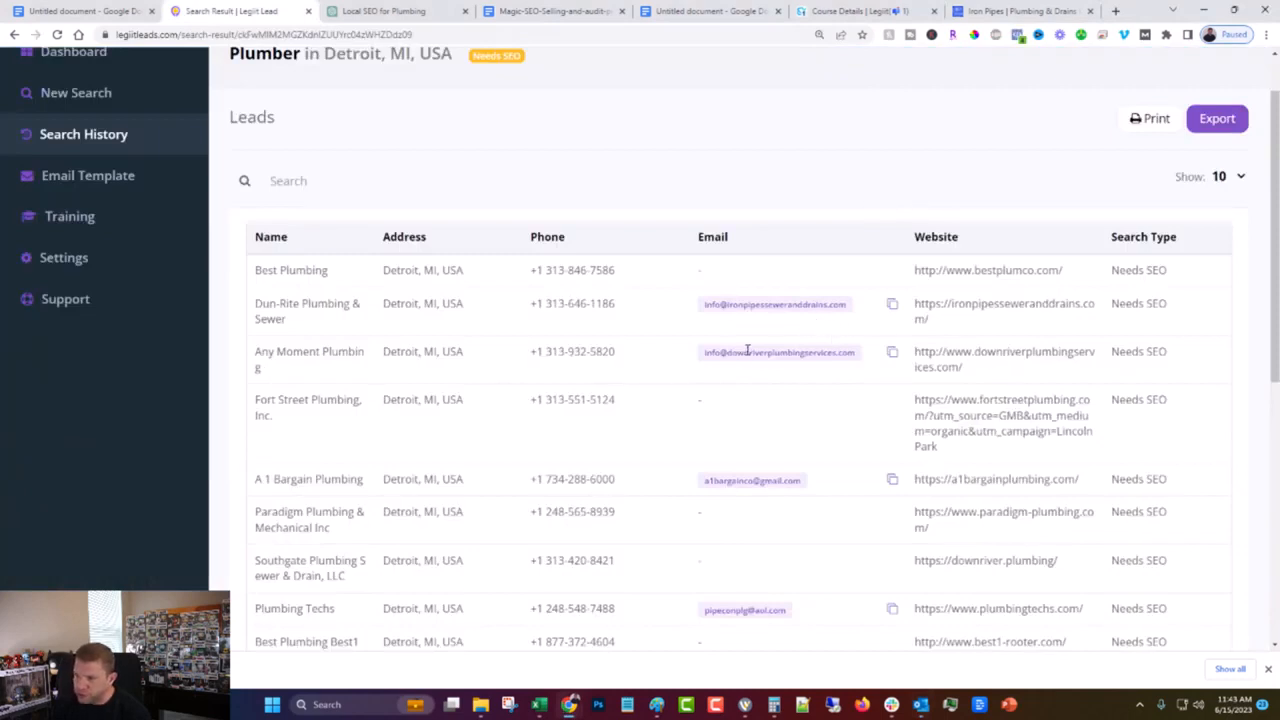
{"action": "scroll", "coordinate": [744, 602], "scroll_direction": "down", "scroll_amount": 2}
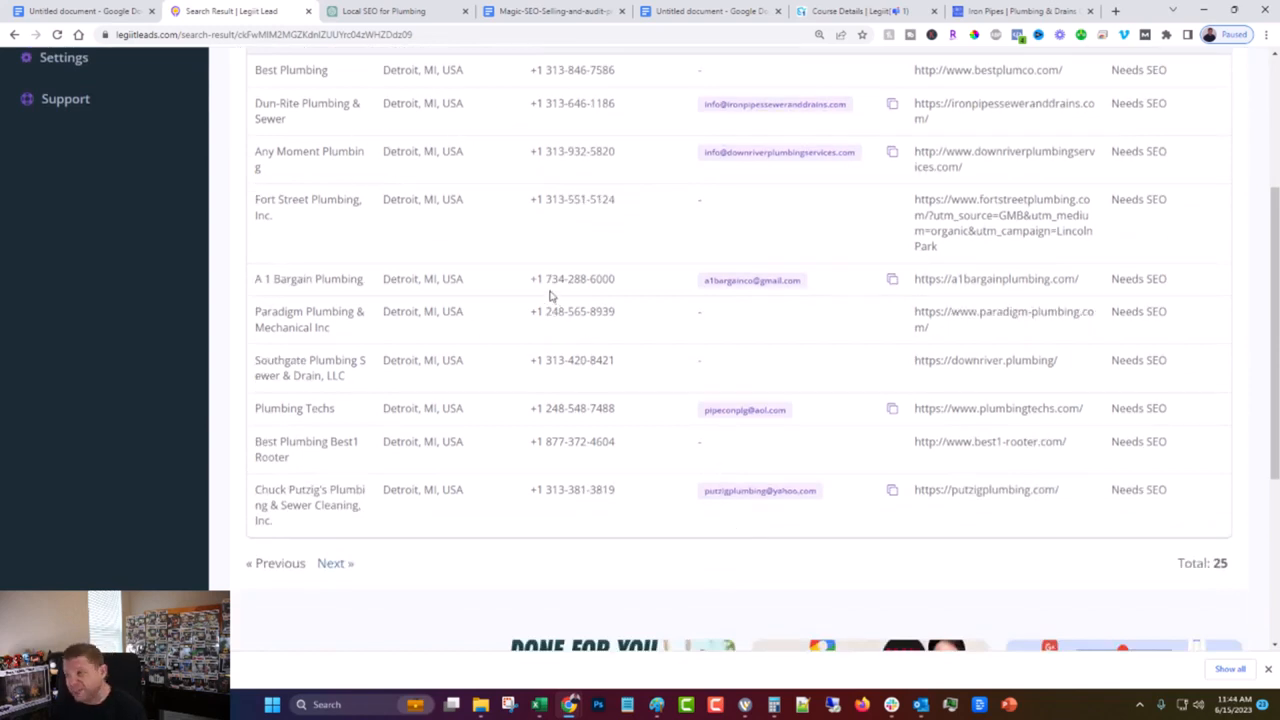
{"action": "scroll", "coordinate": [549, 296], "scroll_direction": "up", "scroll_amount": 1}
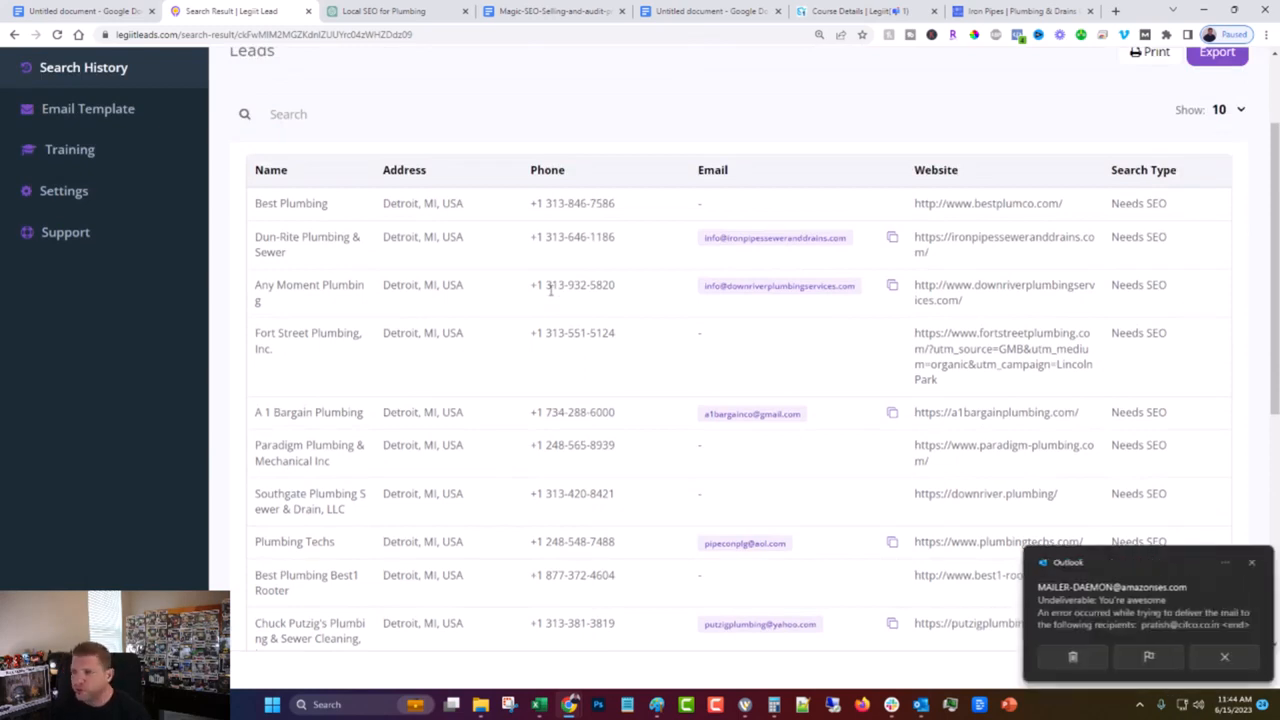
{"action": "left_click", "coordinate": [1256, 569]}
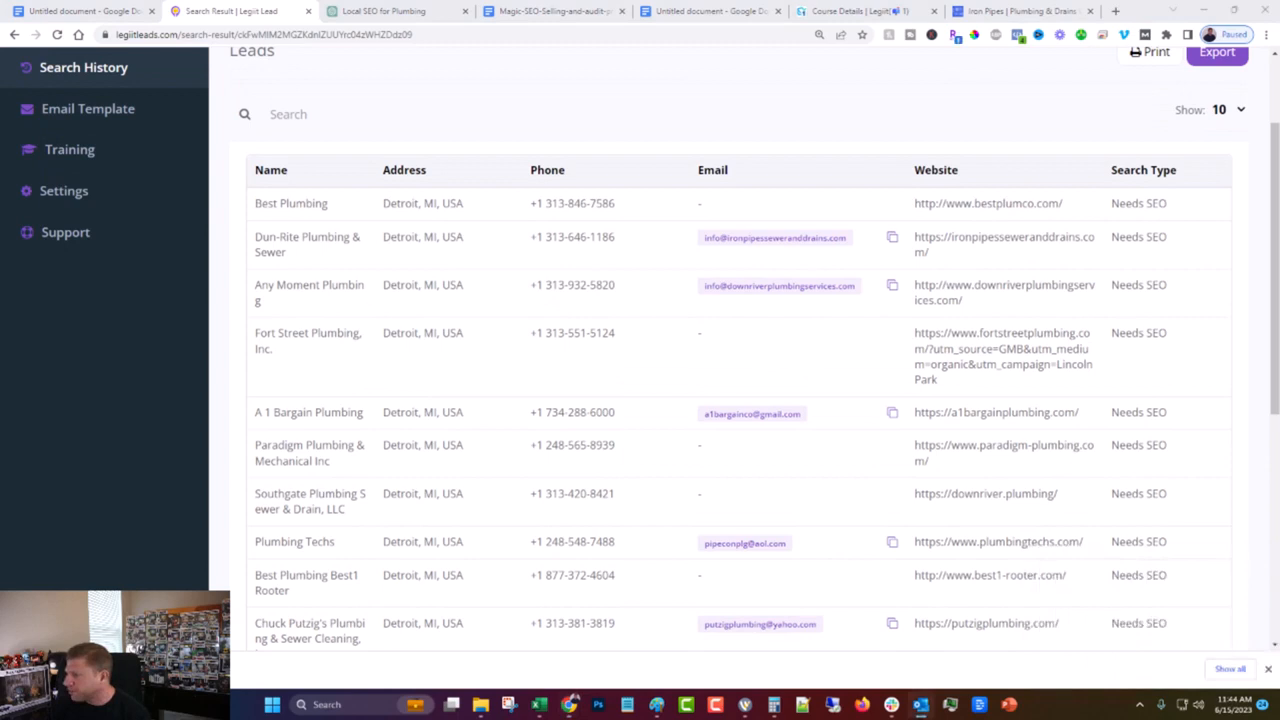
{"action": "scroll", "coordinate": [726, 604], "scroll_direction": "down", "scroll_amount": 1}
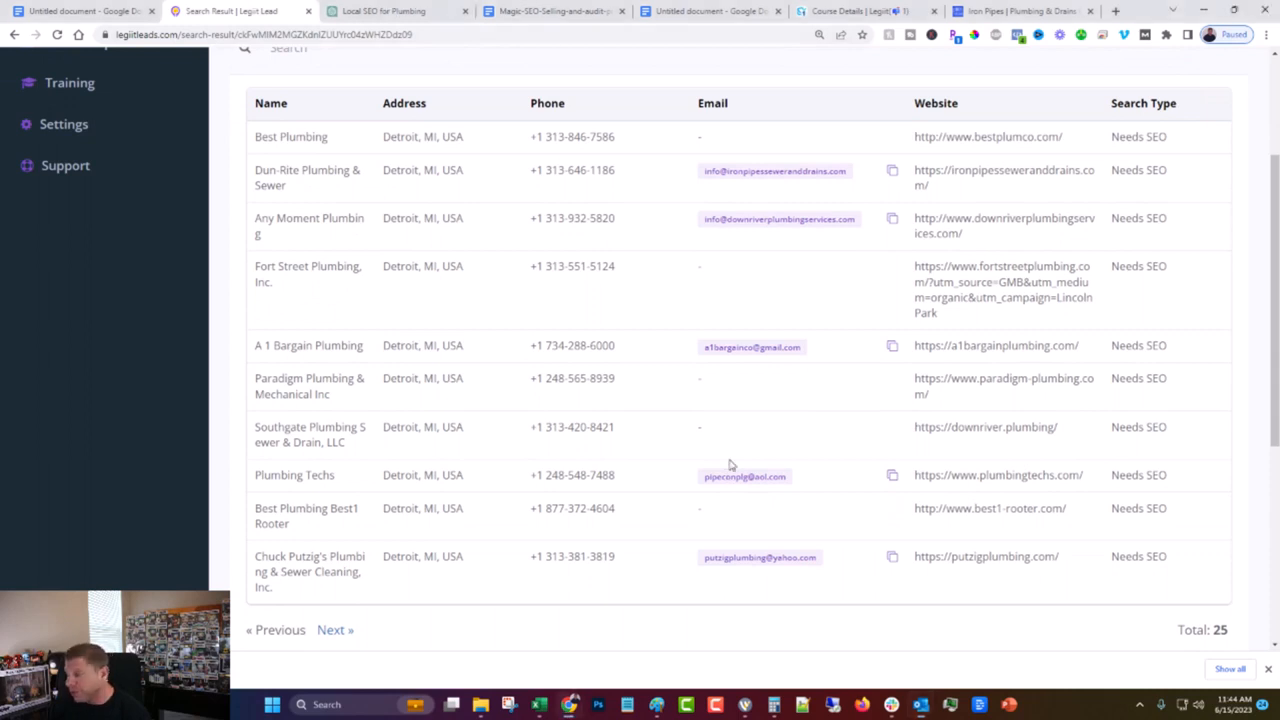
{"action": "scroll", "coordinate": [730, 465], "scroll_direction": "up", "scroll_amount": 3}
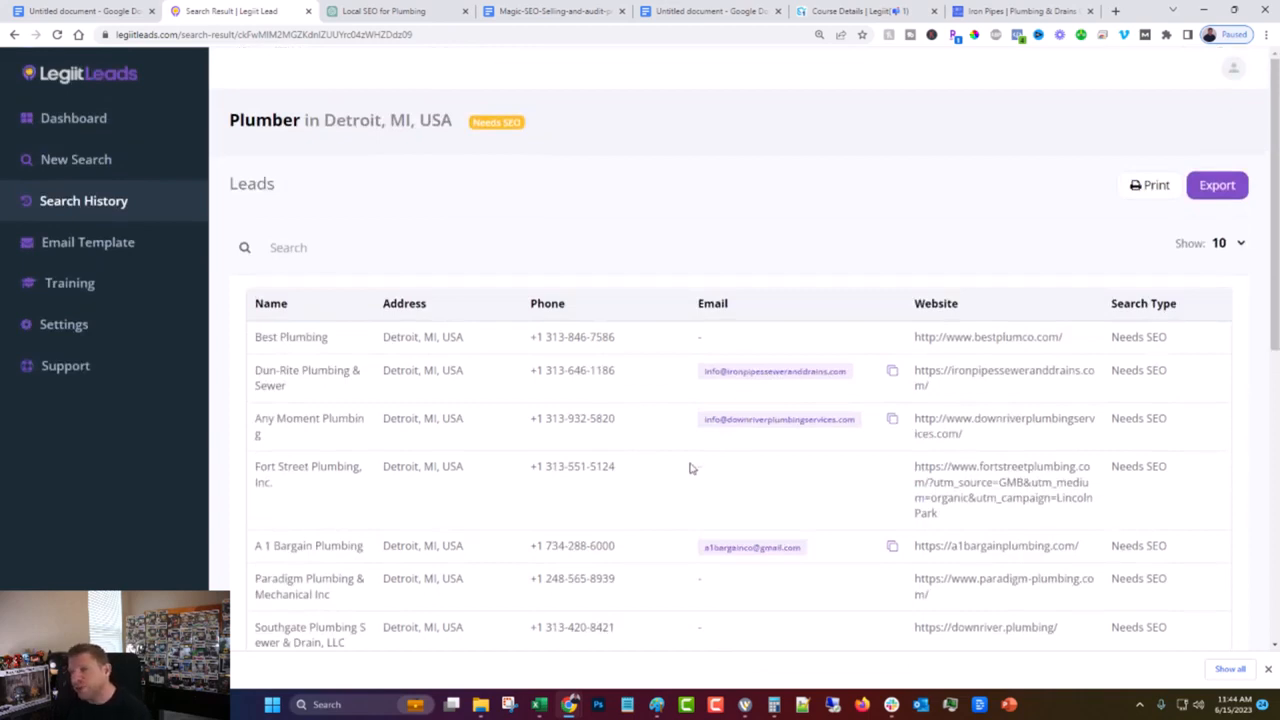
- Open the Legiit Leads pricing page and compare what the Starter, Agency and Lifetime plans include
{"action": "left_click", "coordinate": [73, 160]}
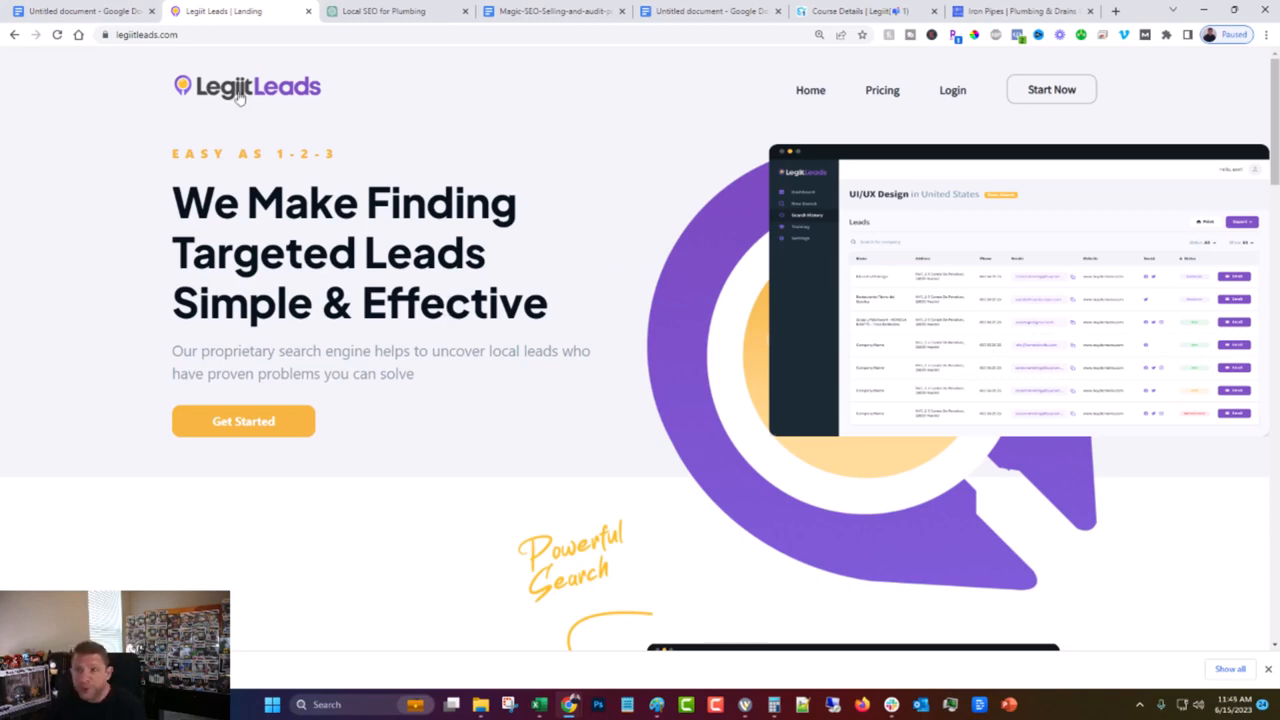
{"action": "left_click", "coordinate": [881, 92]}
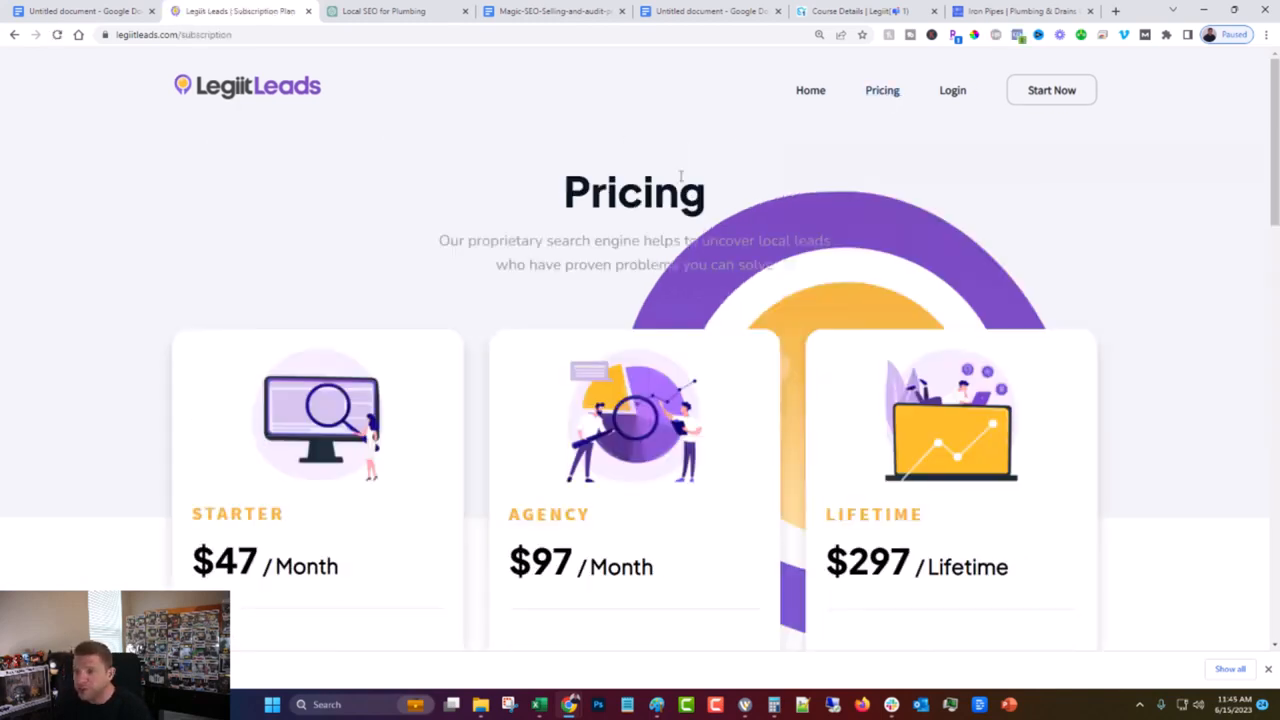
{"action": "scroll", "coordinate": [681, 177], "scroll_direction": "down", "scroll_amount": 2}
{"action": "scroll", "coordinate": [681, 177], "scroll_direction": "down", "scroll_amount": 1}
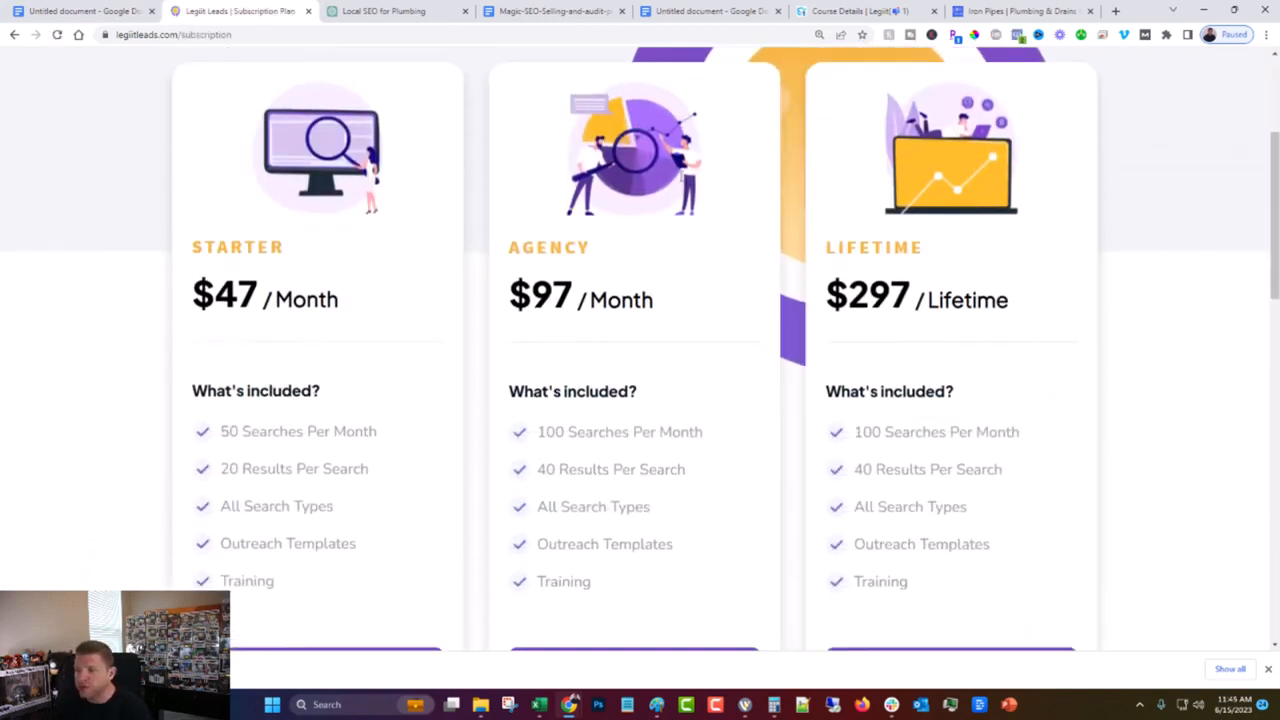
{"action": "left_click", "coordinate": [1268, 672]}
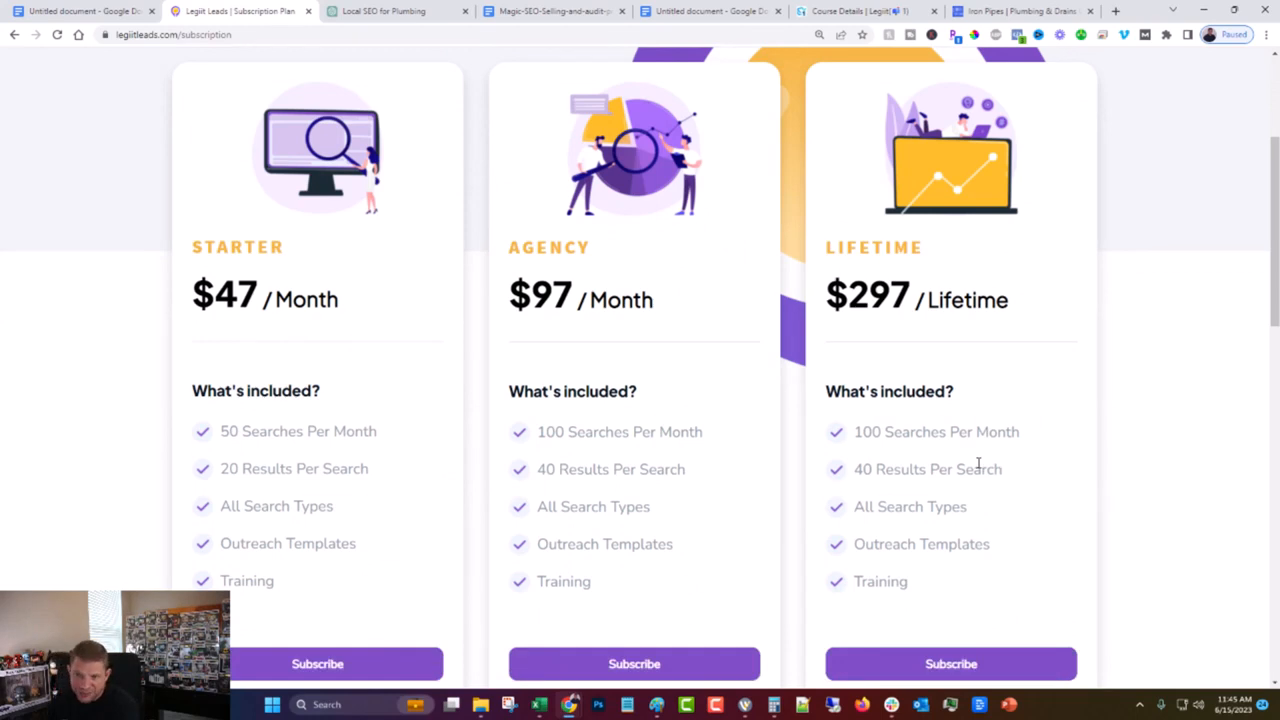
{"action": "scroll", "coordinate": [643, 331], "scroll_direction": "up", "scroll_amount": 3}
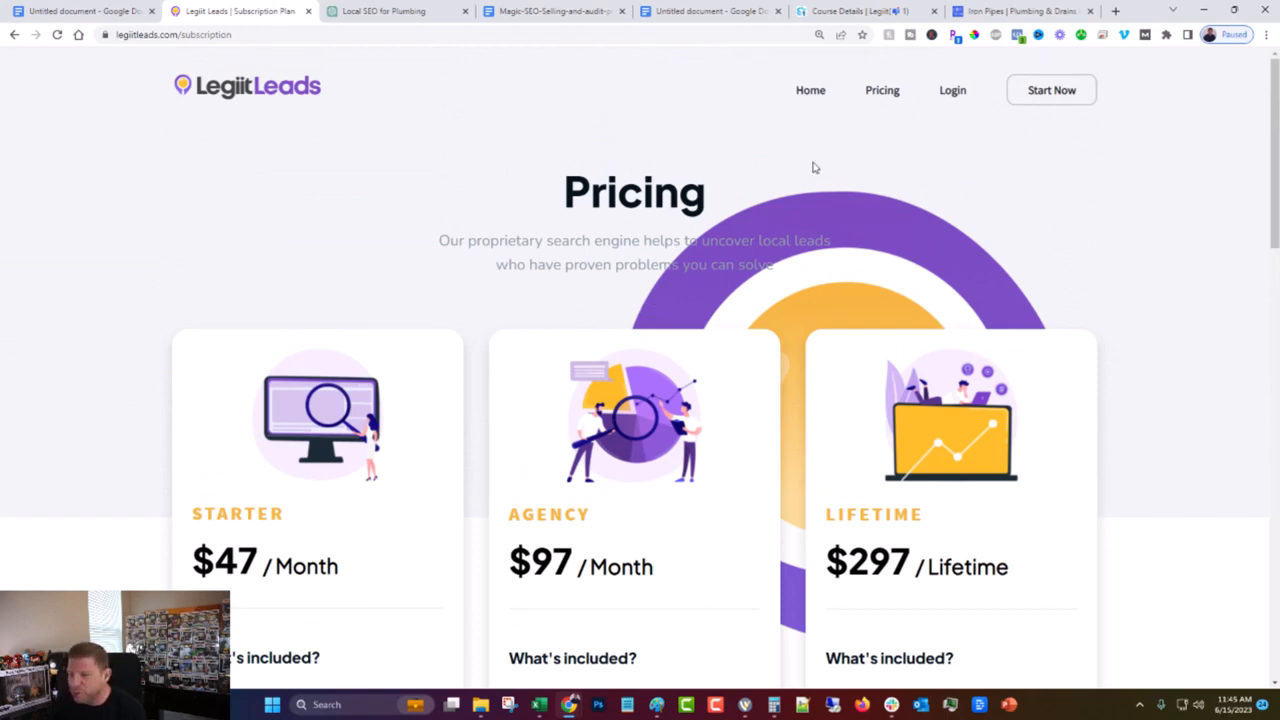
- Go back into the Legiit Leads account dashboard and open the Needs SEO results for Plumber in Detroit
{"action": "left_click", "coordinate": [952, 94]}
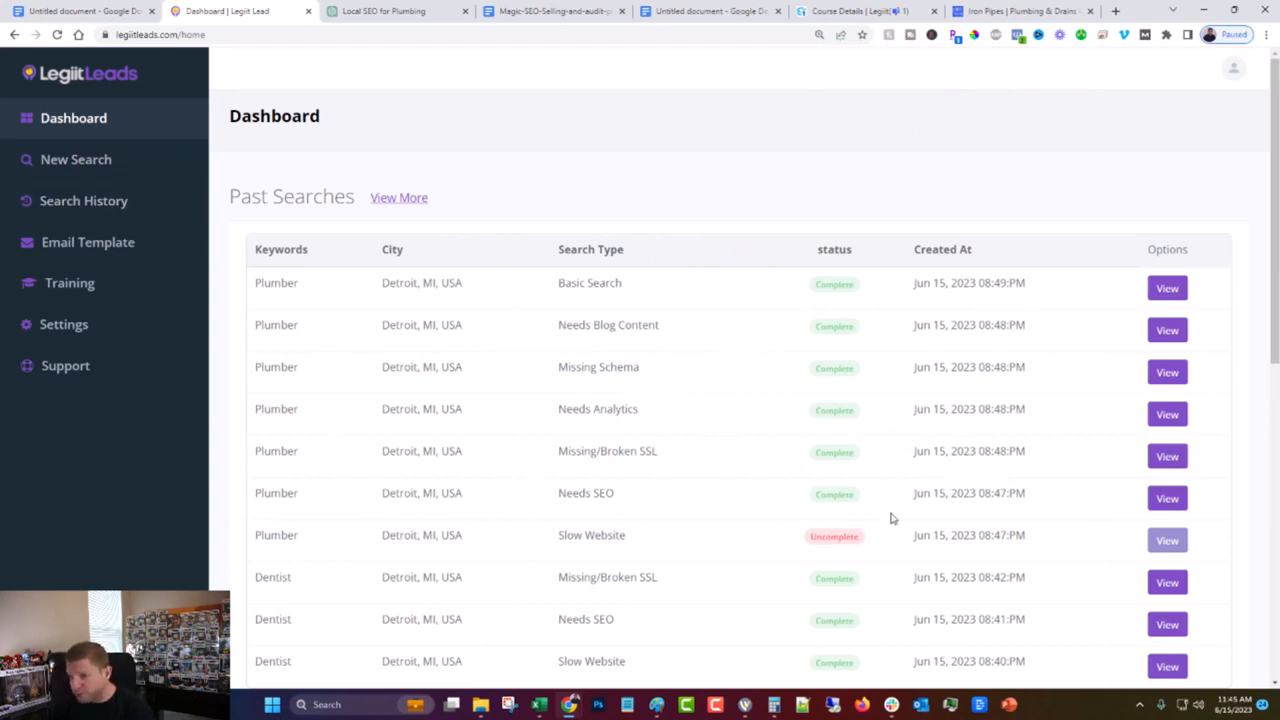
{"action": "left_click", "coordinate": [1164, 506]}
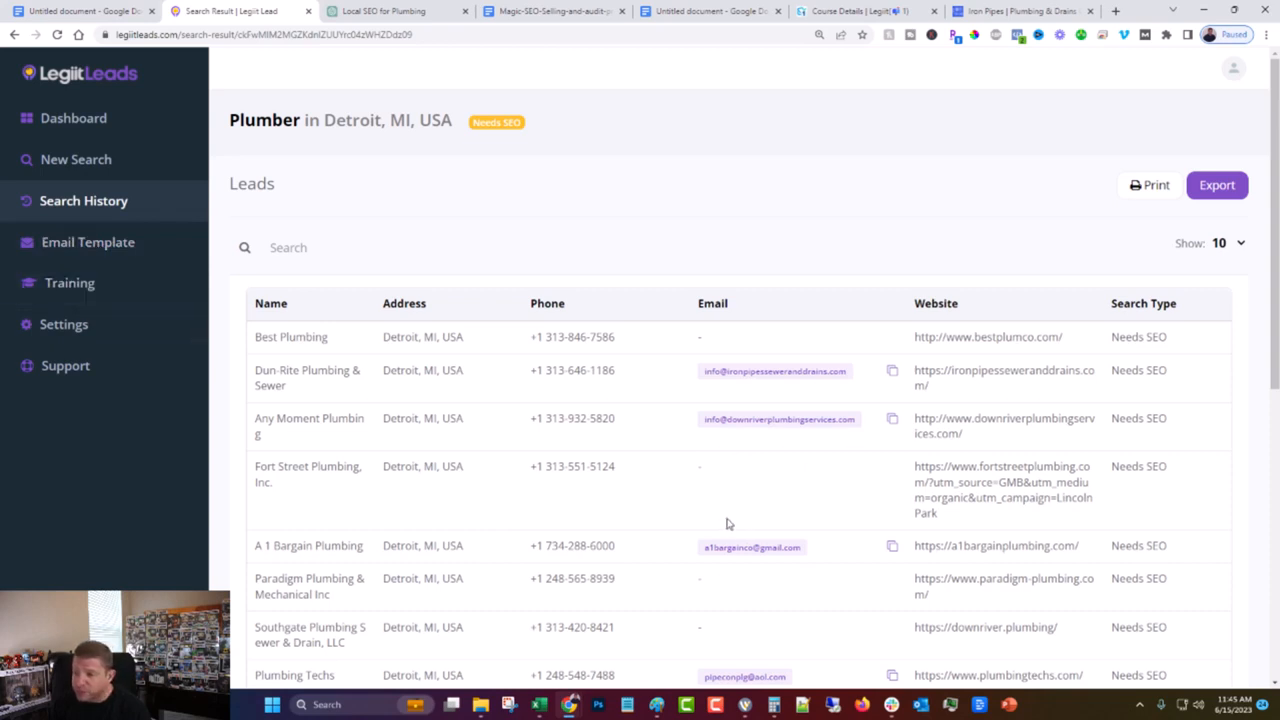
- Switch to the ChatGPT Local SEO for Plumbing chat and review the prompt and the generated proposal from start to end
{"action": "left_click", "coordinate": [380, 11]}
{"action": "scroll", "coordinate": [458, 385], "scroll_direction": "up", "scroll_amount": 10}
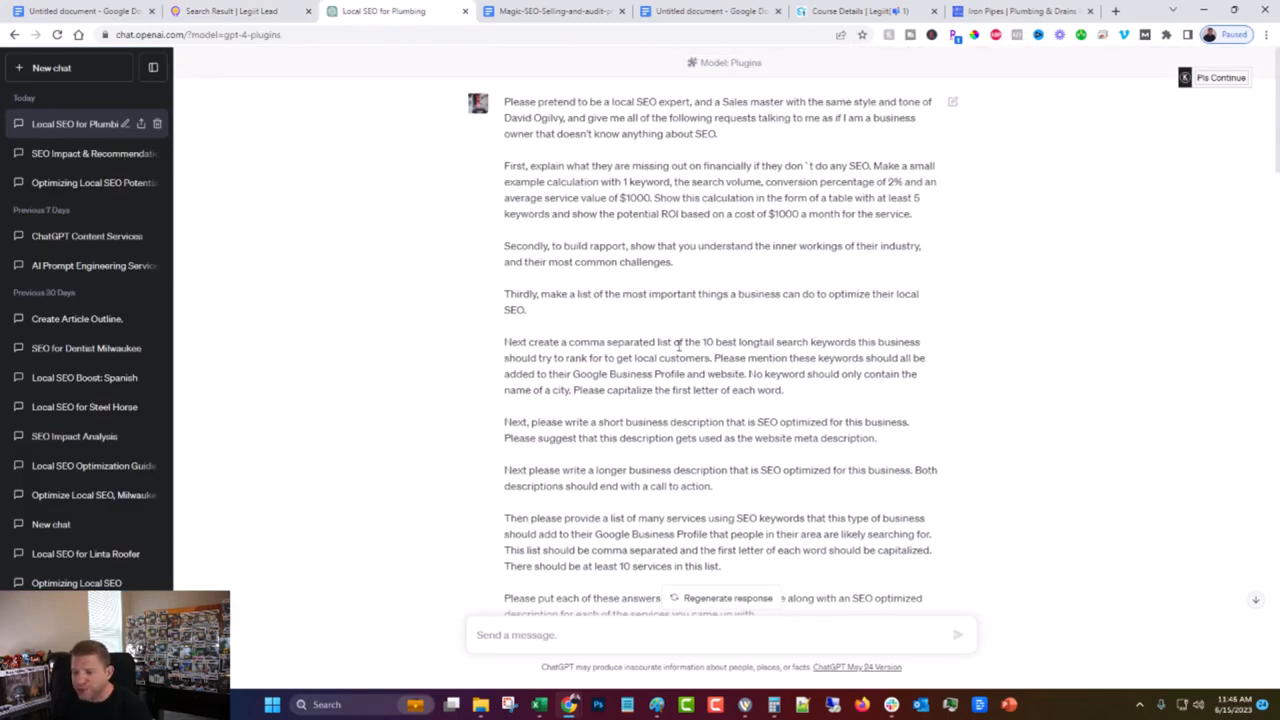
{"action": "scroll", "coordinate": [655, 342], "scroll_direction": "down", "scroll_amount": 8}
{"action": "scroll", "coordinate": [640, 400], "scroll_direction": "down", "scroll_amount": 10}
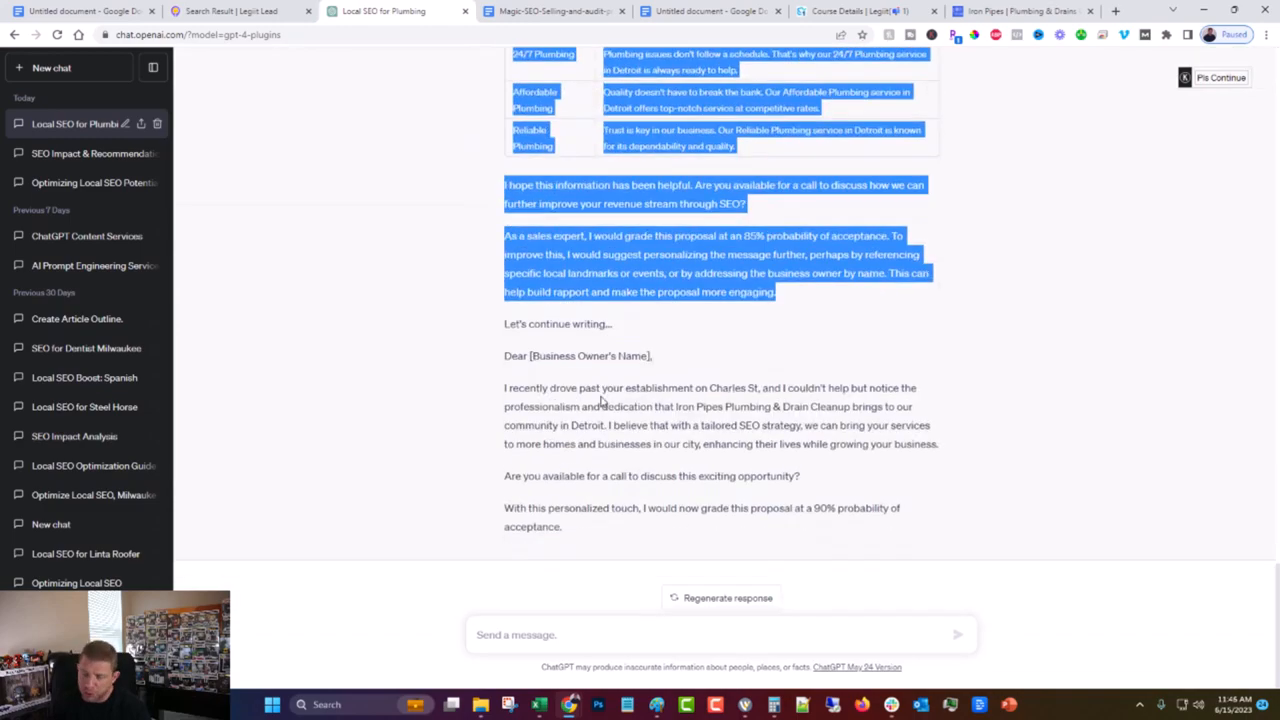
{"action": "scroll", "coordinate": [592, 388], "scroll_direction": "up", "scroll_amount": 10}
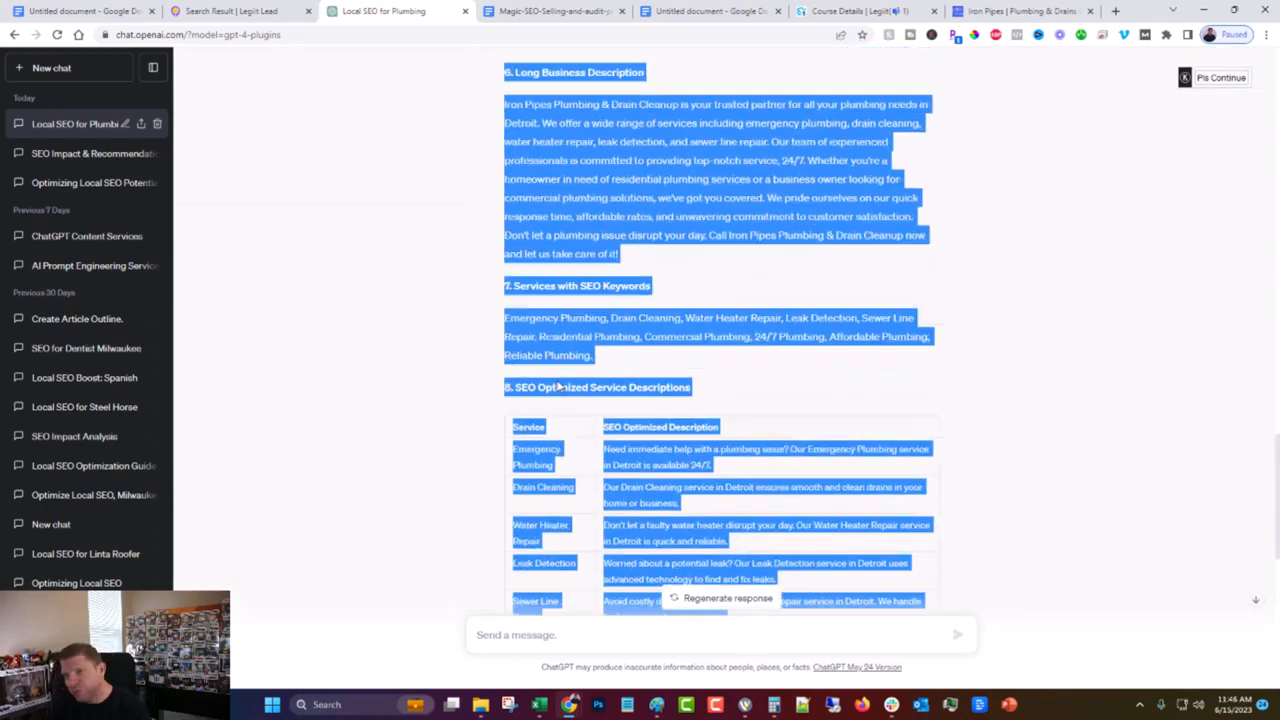
{"action": "scroll", "coordinate": [557, 392], "scroll_direction": "up", "scroll_amount": 10}
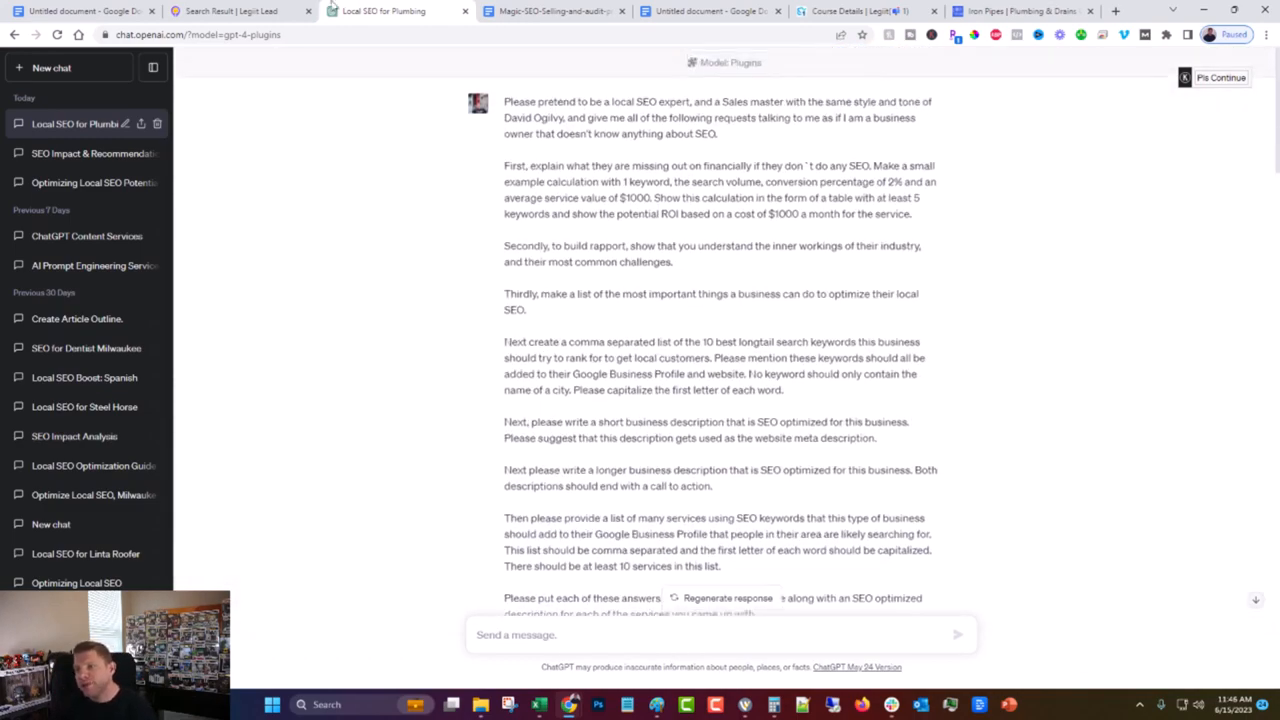
- Glance at the plumber leads list again, then examine the Financial Impact of SEO section in the ChatGPT response and clear the text selection
{"action": "left_click", "coordinate": [229, 10]}
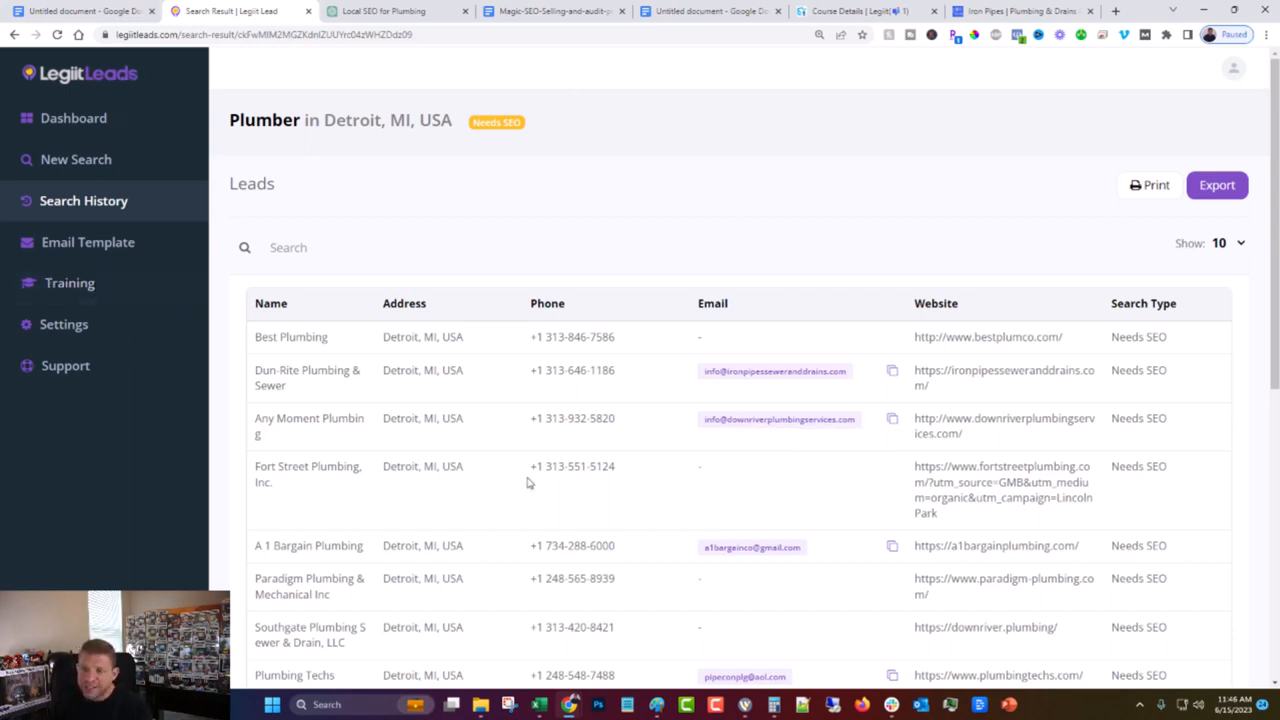
{"action": "left_click", "coordinate": [435, 10]}
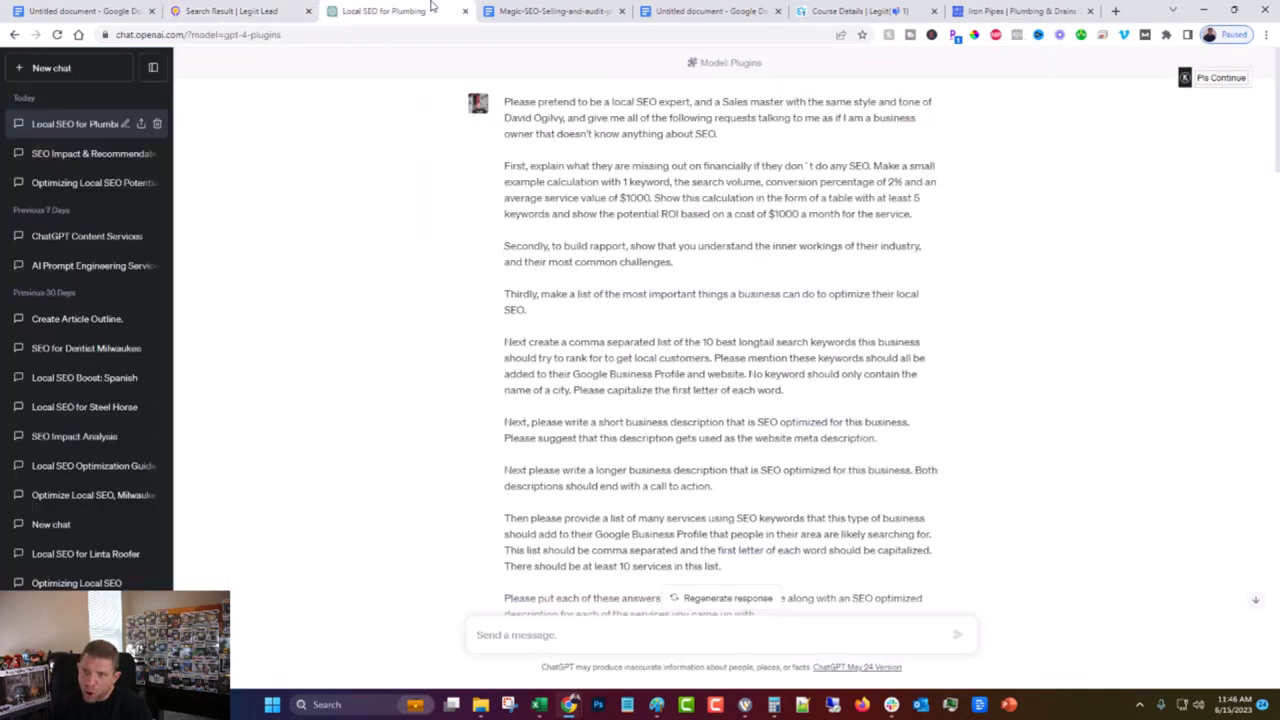
{"action": "scroll", "coordinate": [407, 328], "scroll_direction": "down", "scroll_amount": 5}
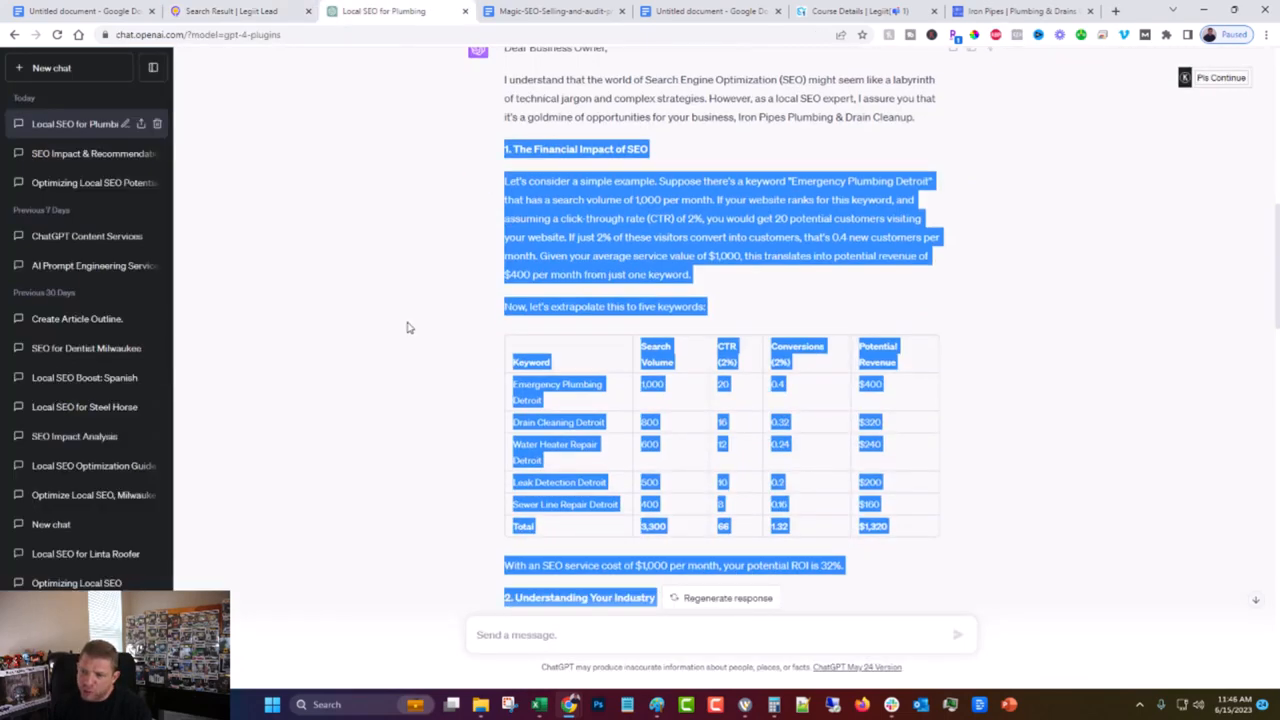
{"action": "left_click", "coordinate": [407, 327]}
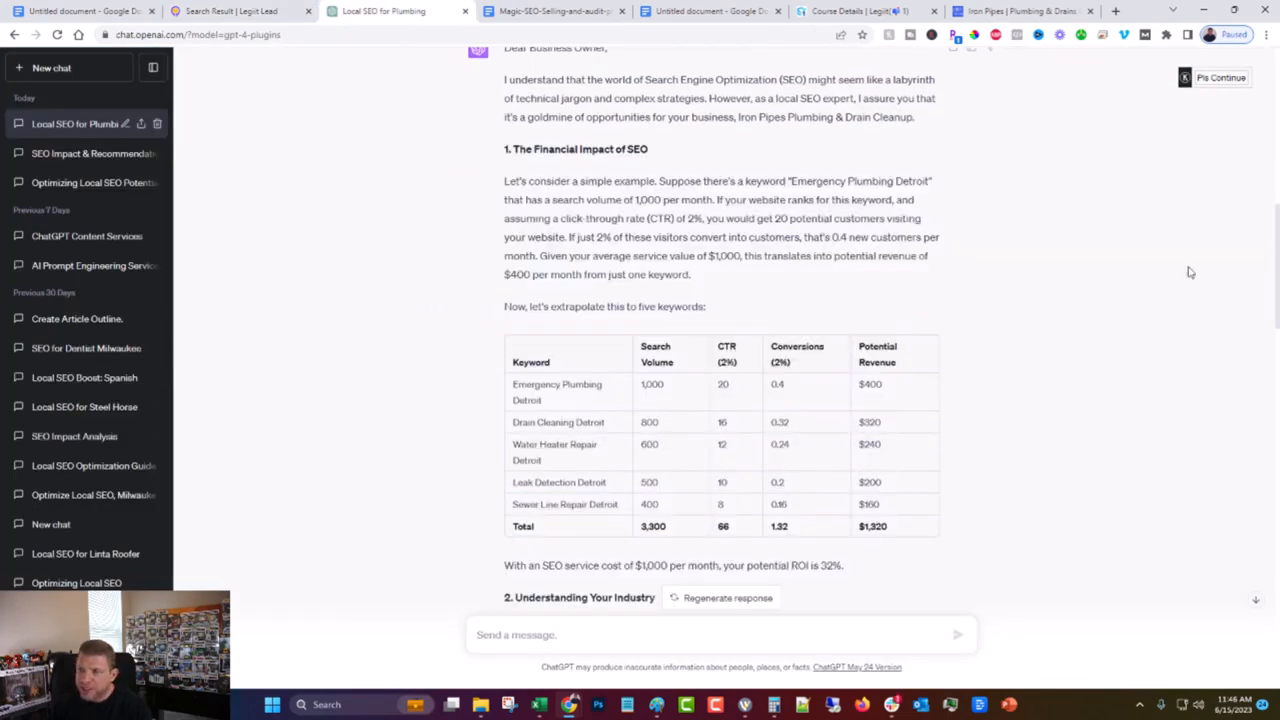
- Reopen the Detroit plumber Needs SEO search from the Legiit Leads dashboard and examine the leads and the best matching services below them
{"action": "left_click", "coordinate": [218, 10]}
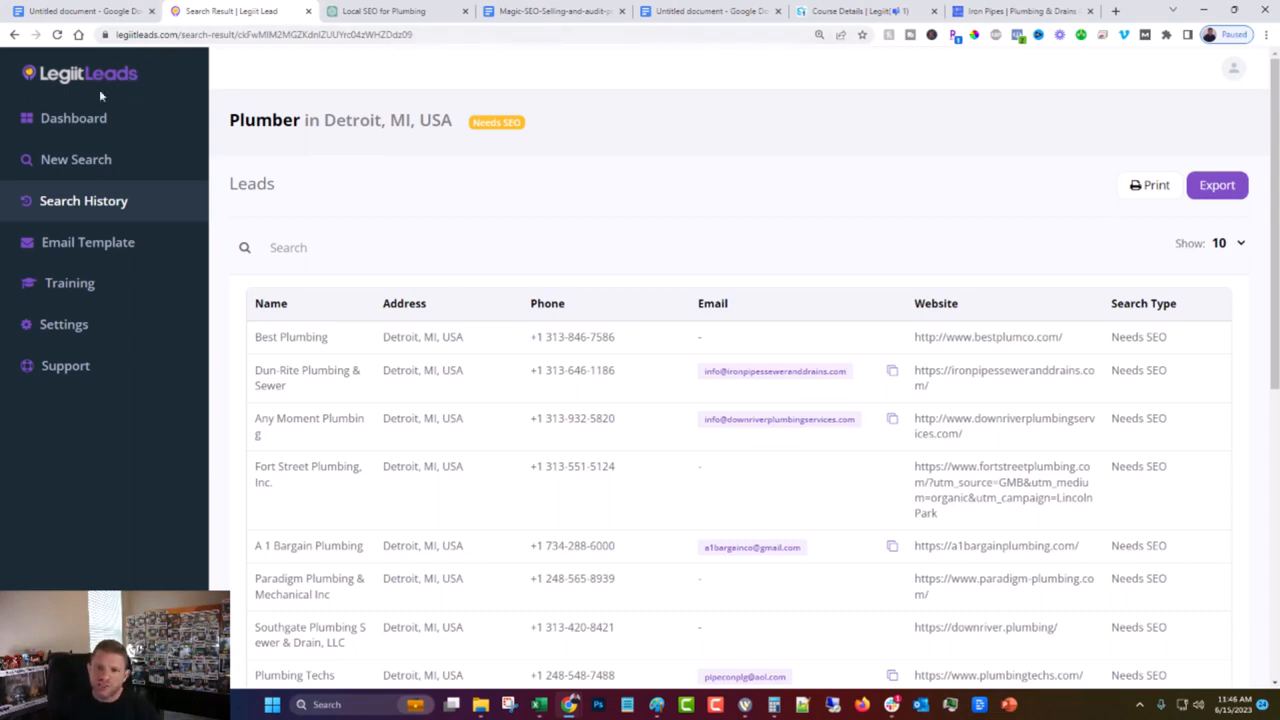
{"action": "left_click", "coordinate": [75, 118]}
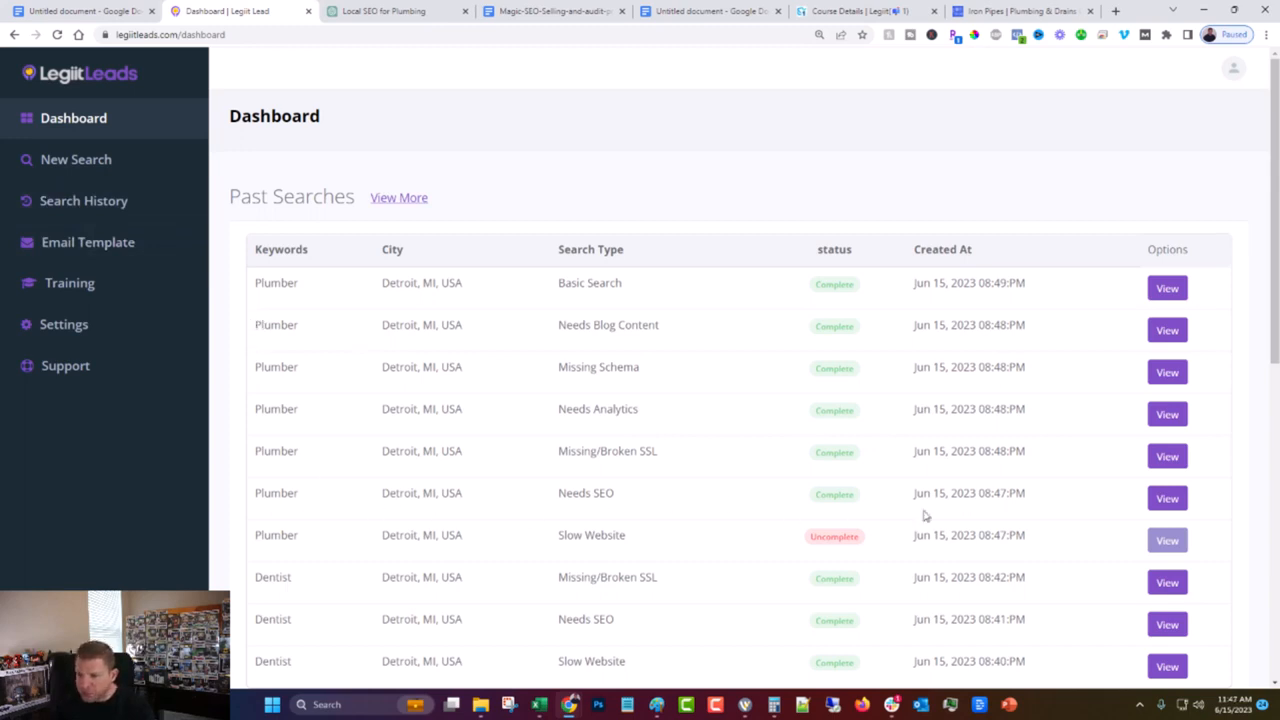
{"action": "left_click", "coordinate": [1178, 502]}
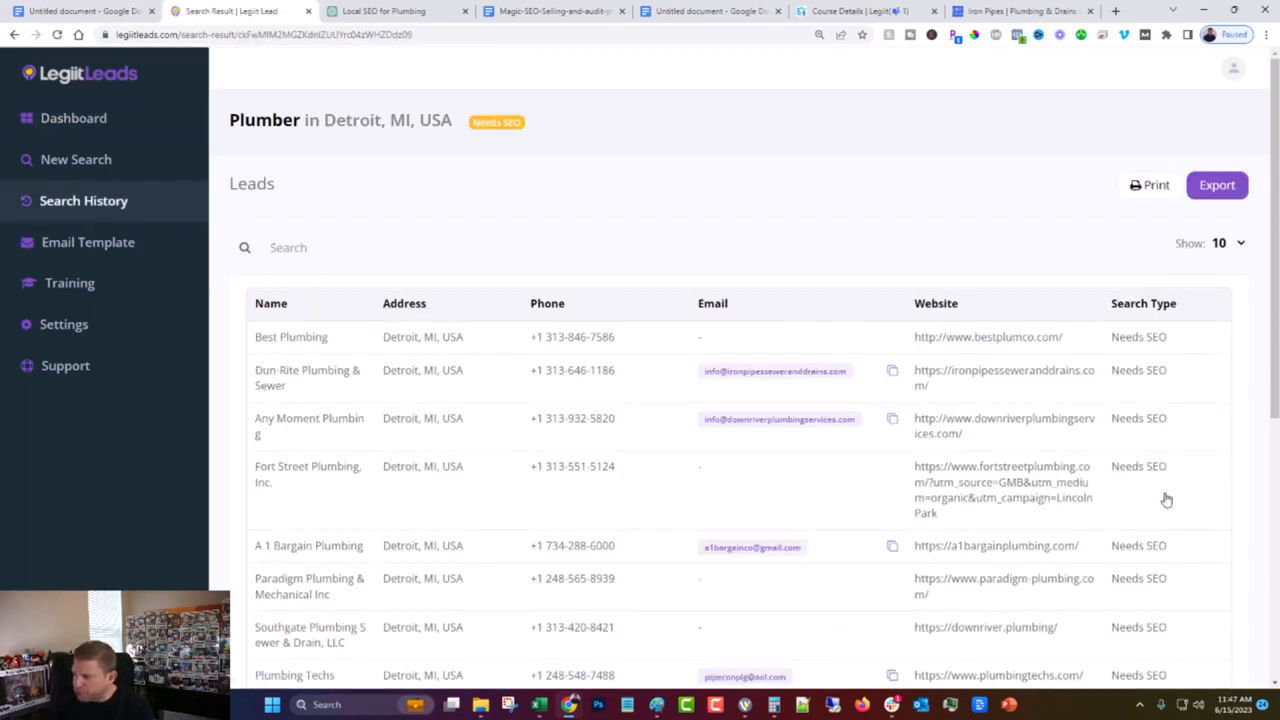
{"action": "scroll", "coordinate": [800, 425], "scroll_direction": "down", "scroll_amount": 3}
{"action": "scroll", "coordinate": [794, 424], "scroll_direction": "down", "scroll_amount": 2}
{"action": "scroll", "coordinate": [794, 424], "scroll_direction": "up", "scroll_amount": 4}
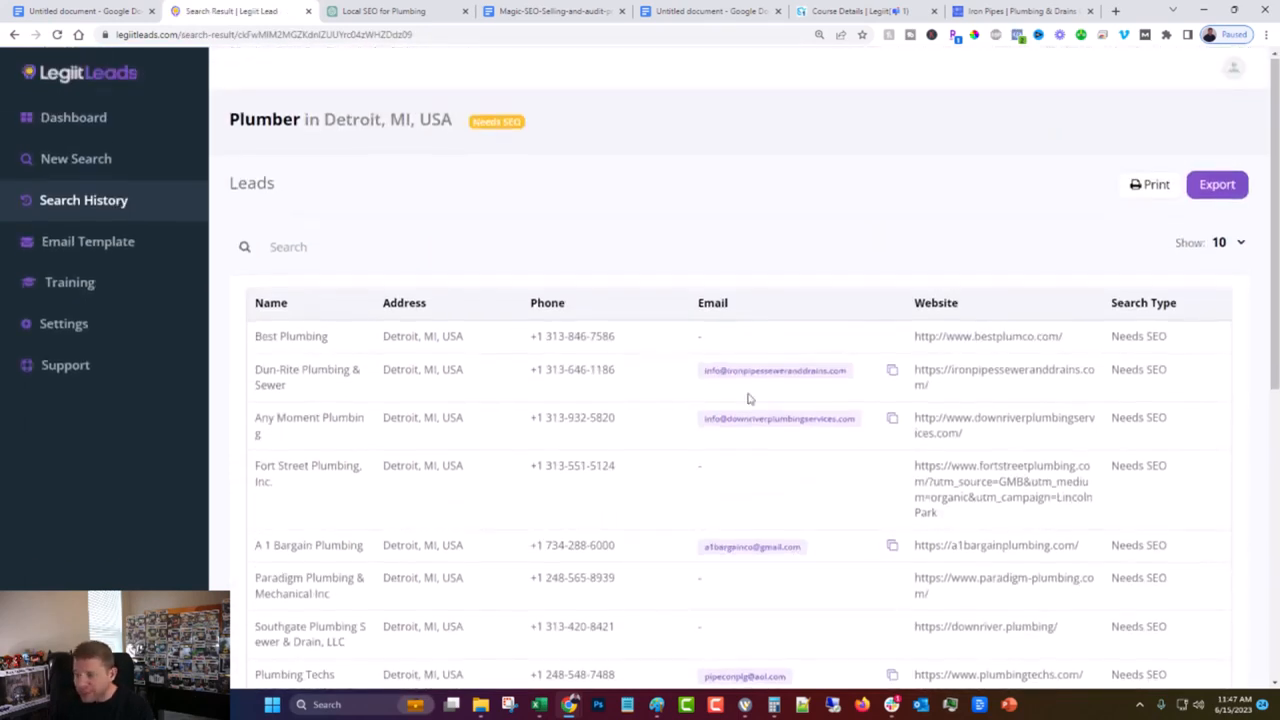
{"action": "scroll", "coordinate": [771, 406], "scroll_direction": "down", "scroll_amount": 3}
{"action": "scroll", "coordinate": [582, 327], "scroll_direction": "down", "scroll_amount": 3}
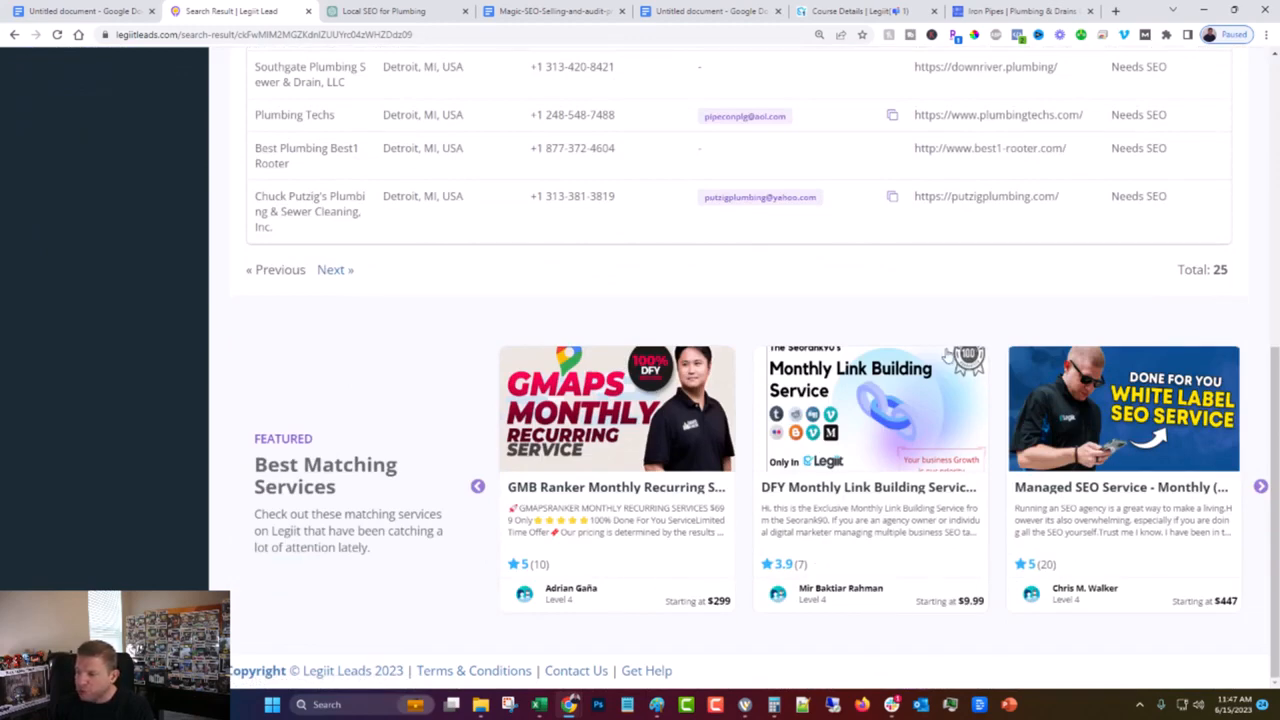
{"action": "scroll", "coordinate": [946, 357], "scroll_direction": "up", "scroll_amount": 1}
{"action": "scroll", "coordinate": [946, 357], "scroll_direction": "up", "scroll_amount": 5}
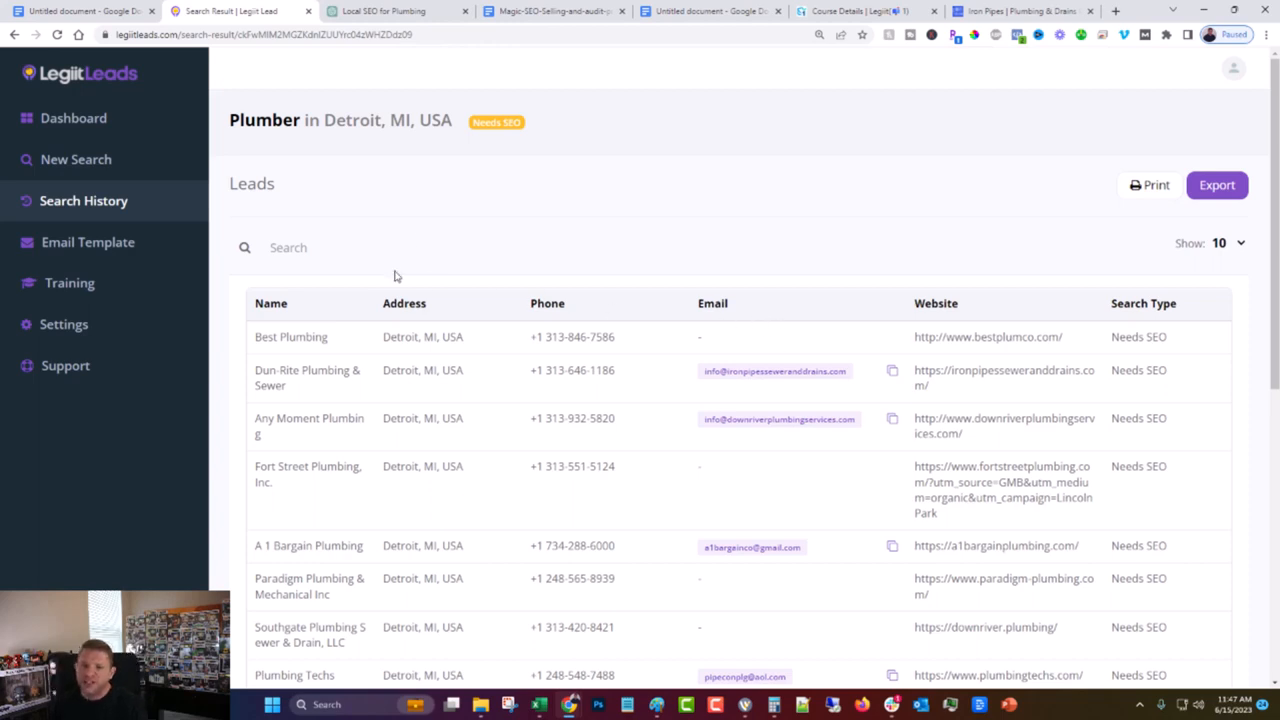
- Open the Legiit Leads email templates and page through the lead nurturing and cold outreach templates
{"action": "left_click", "coordinate": [116, 252]}
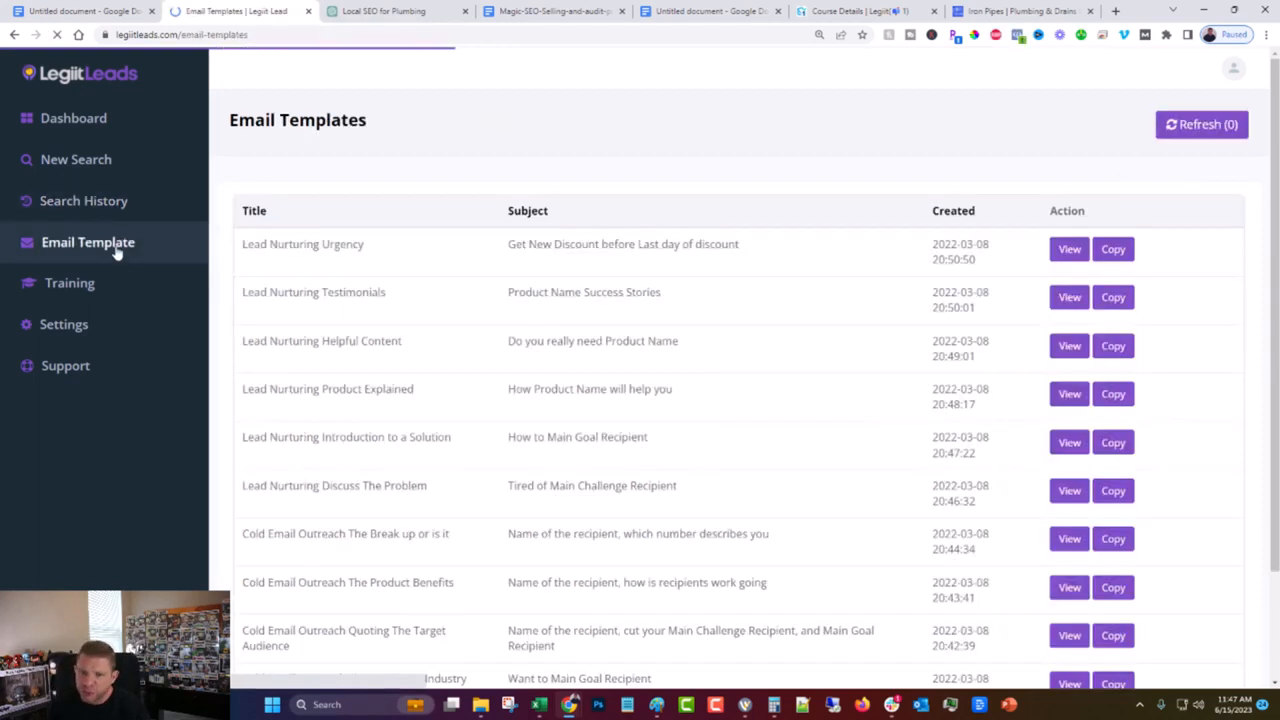
{"action": "scroll", "coordinate": [314, 289], "scroll_direction": "down", "scroll_amount": 2}
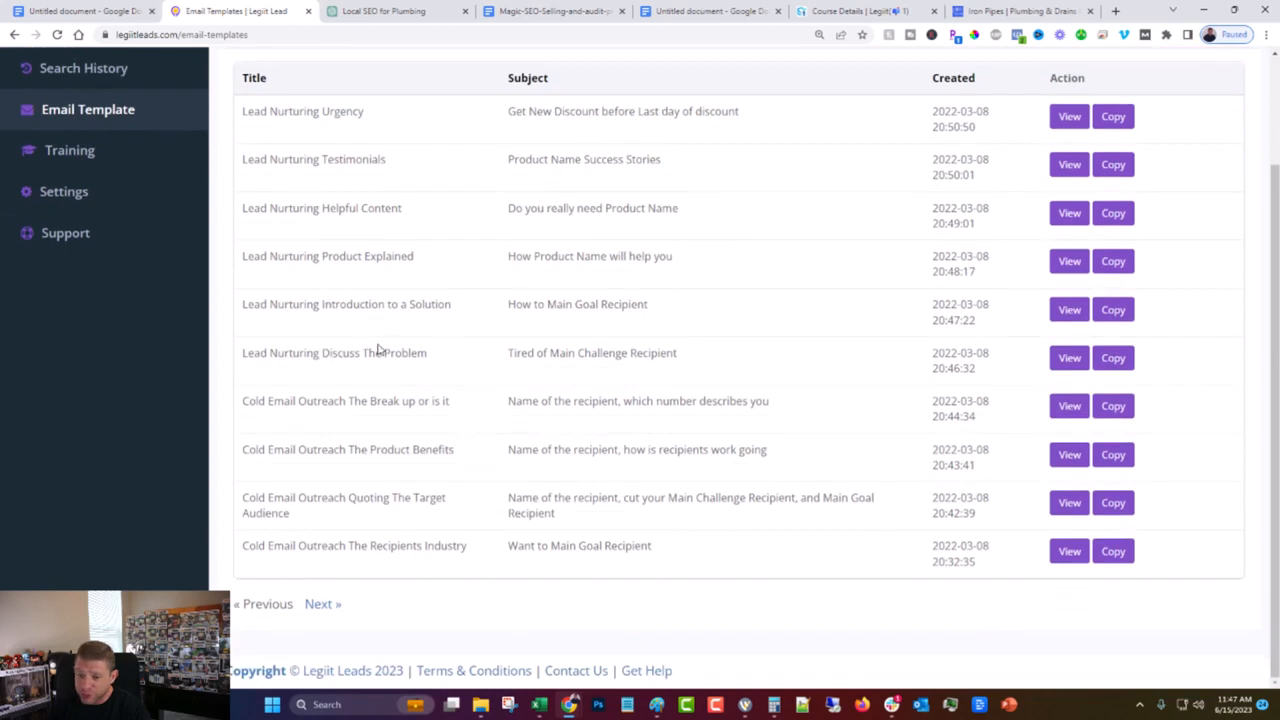
{"action": "left_click", "coordinate": [318, 604]}
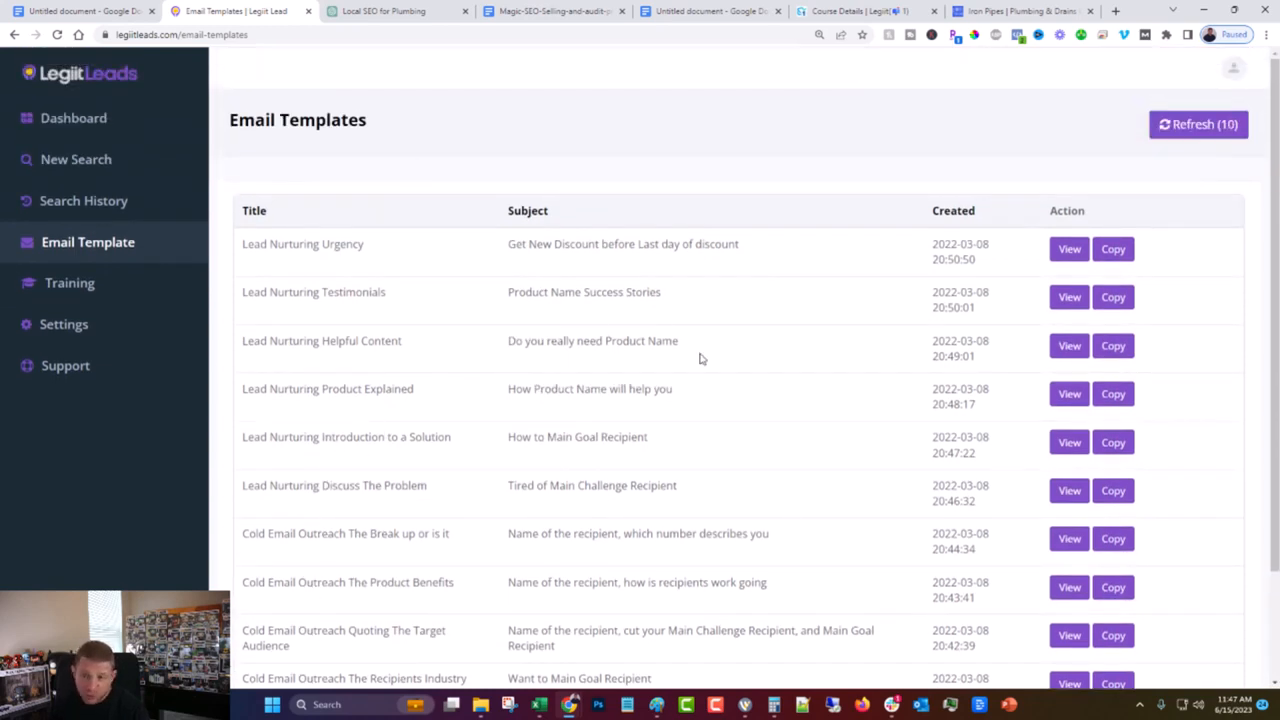
- Open the Legiit Leads training section and look through the available tutorial videos
{"action": "left_click", "coordinate": [91, 286]}
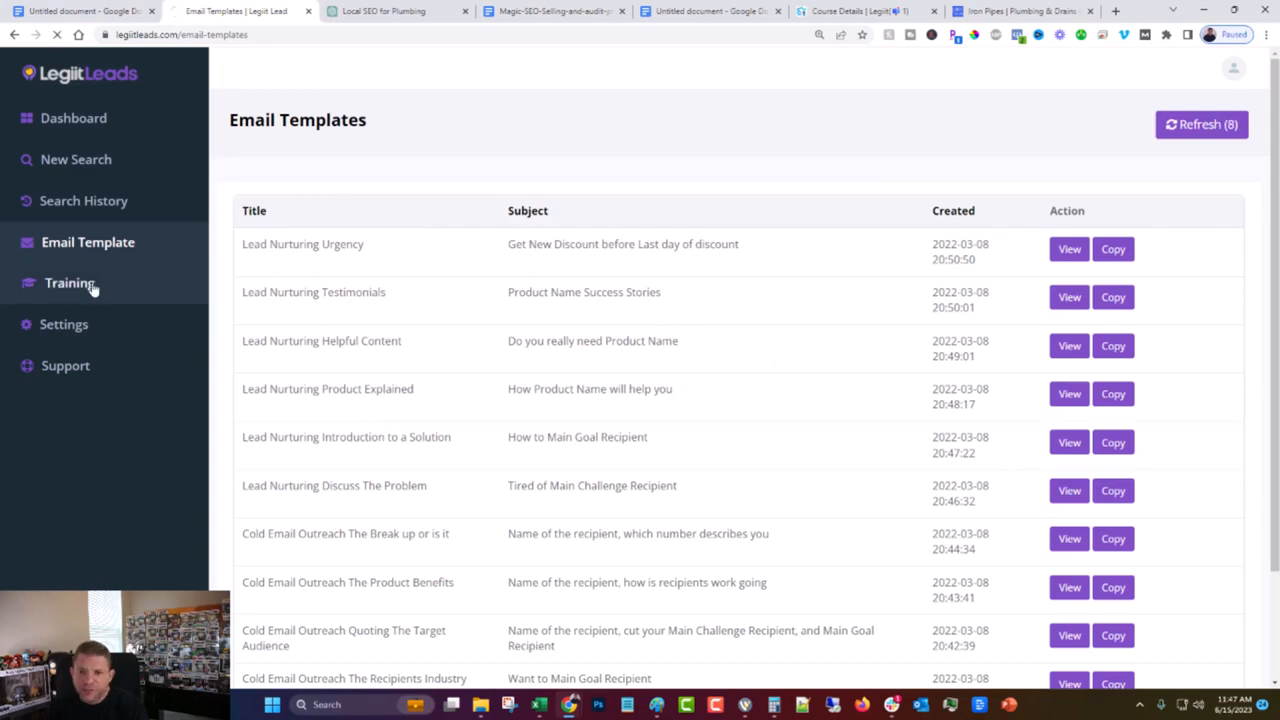
{"action": "scroll", "coordinate": [251, 293], "scroll_direction": "down", "scroll_amount": 5}
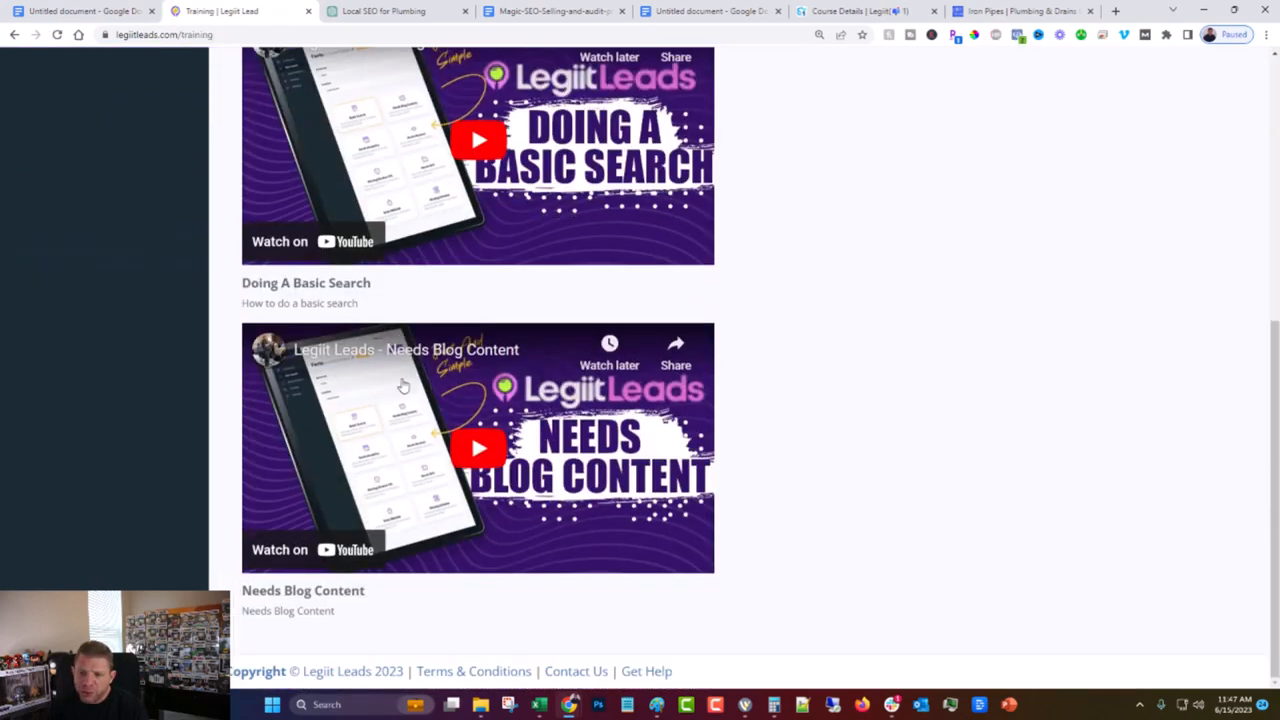
{"action": "scroll", "coordinate": [404, 385], "scroll_direction": "up", "scroll_amount": 5}
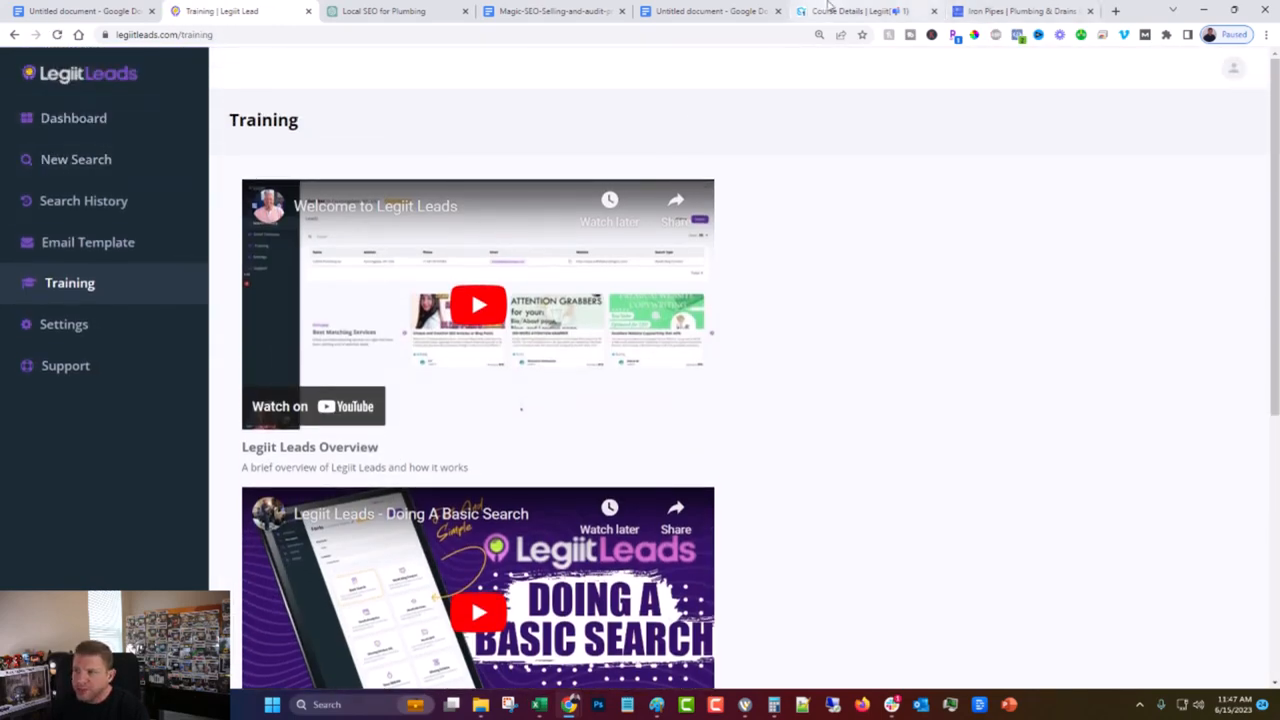
- Switch to the Legiit Agency Mastery course and look through the lessons of its sections, through to Scaling Your Agency
{"action": "left_click", "coordinate": [825, 8]}
{"action": "left_click_drag", "start_coordinate": [108, 76], "coordinate": [425, 73]}
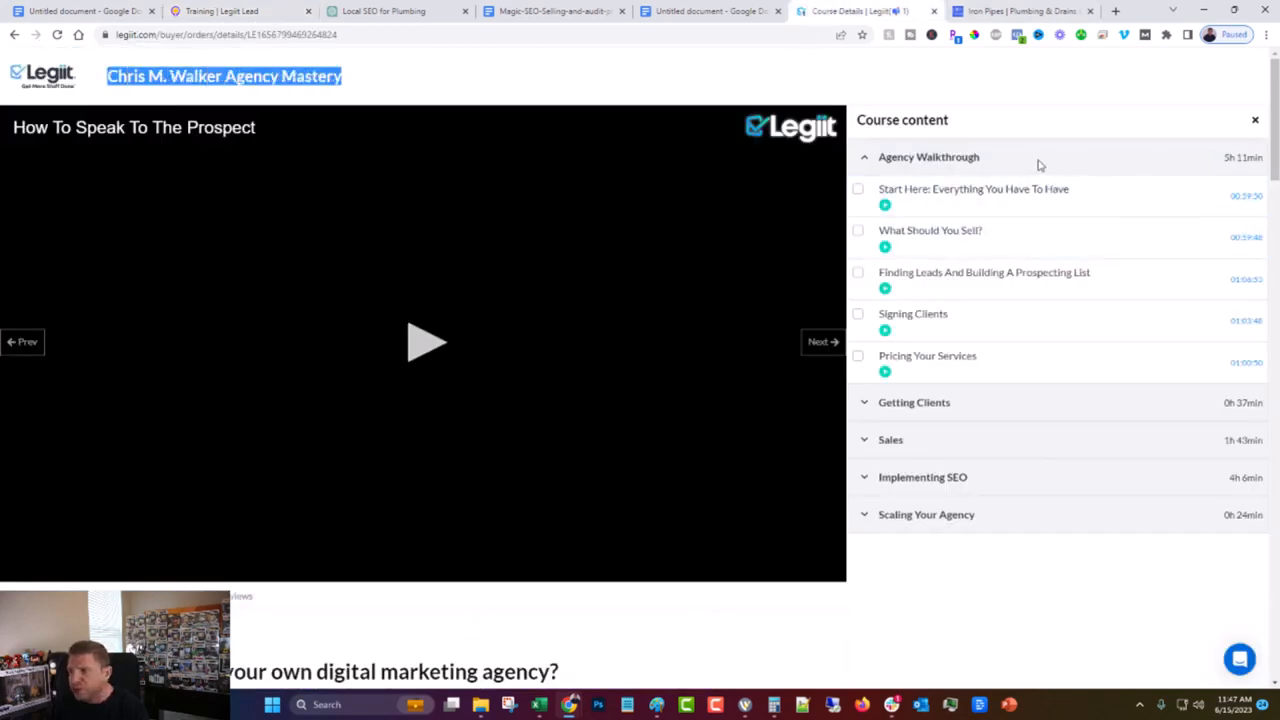
{"action": "left_click", "coordinate": [967, 406]}
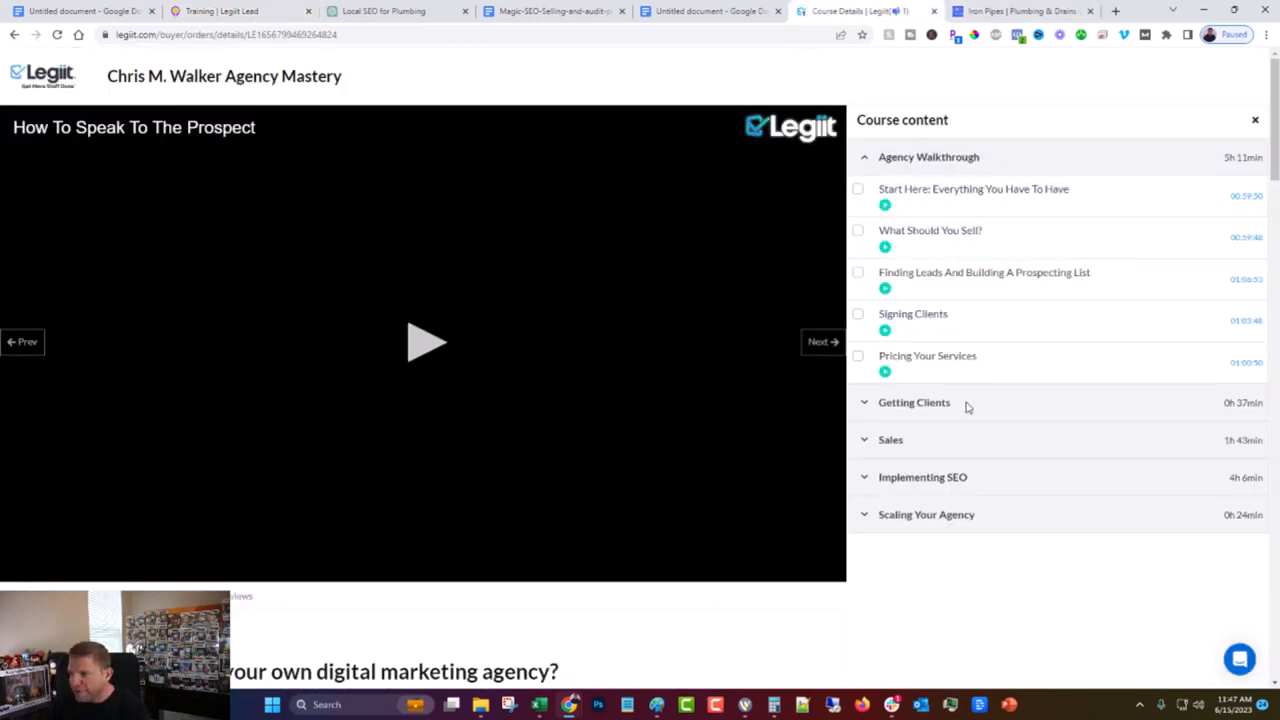
{"action": "left_click", "coordinate": [867, 405]}
{"action": "left_click", "coordinate": [860, 392]}
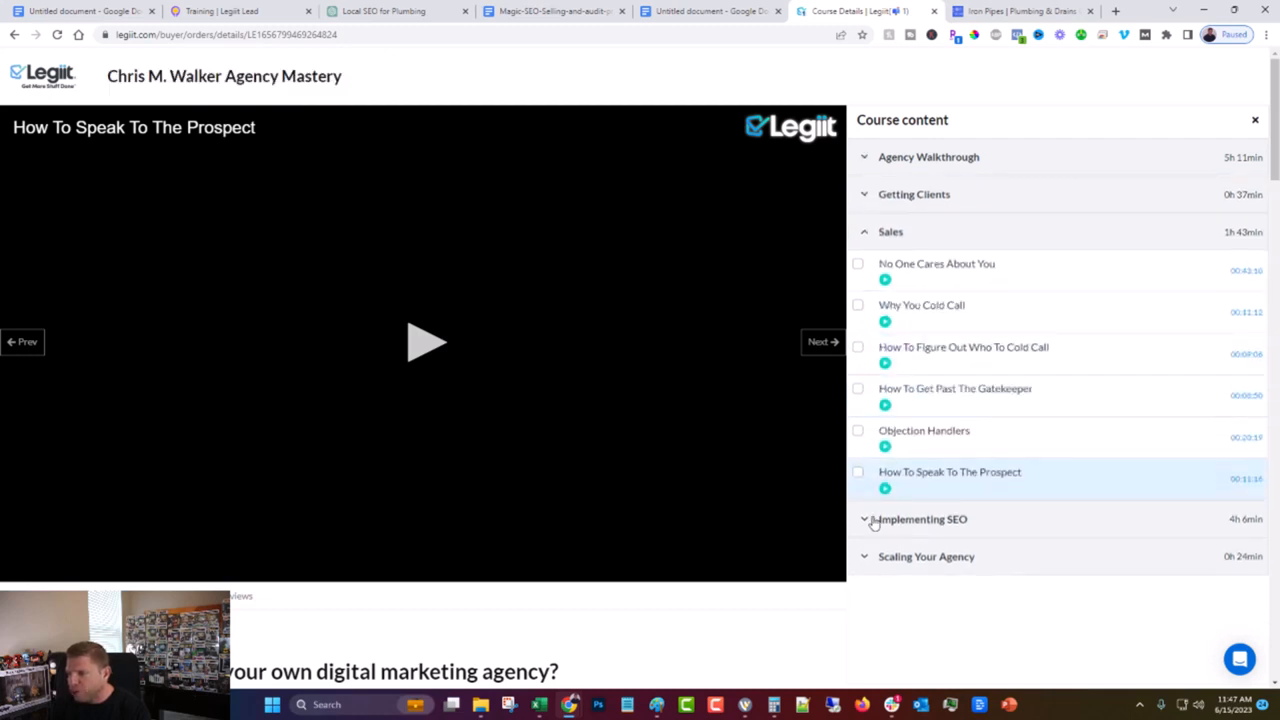
{"action": "left_click", "coordinate": [864, 520]}
{"action": "left_click", "coordinate": [865, 472]}
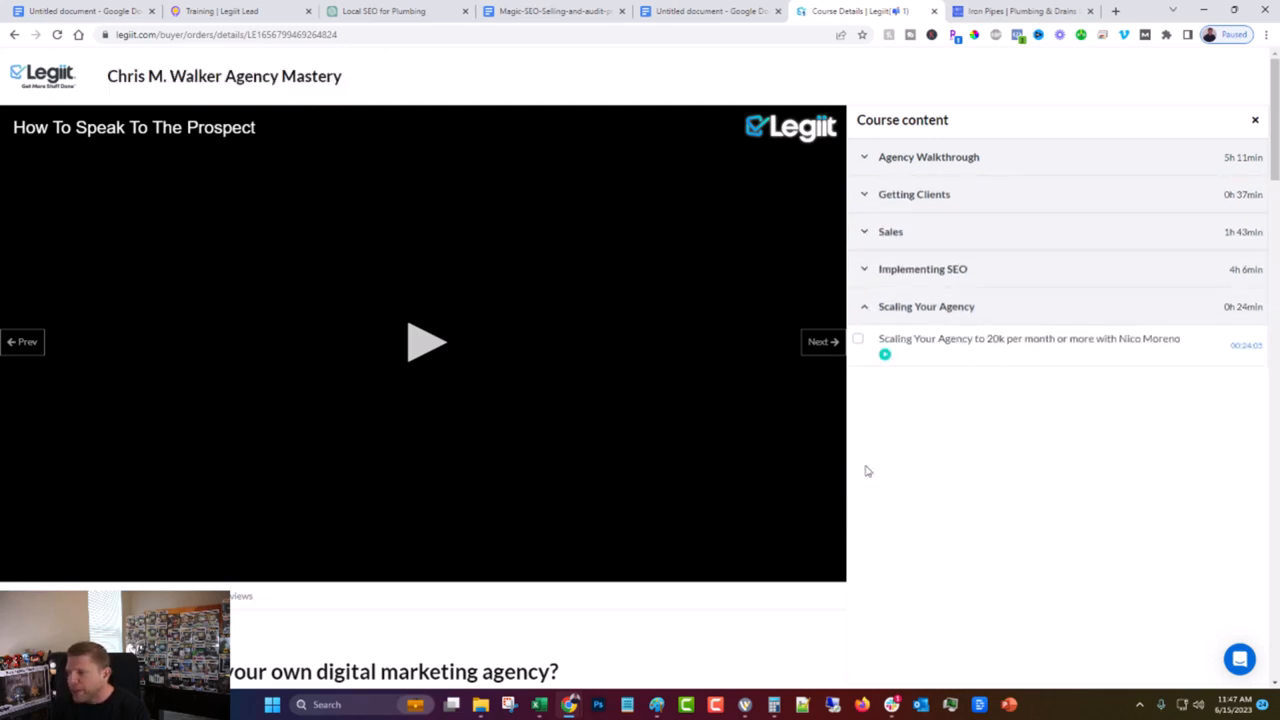
- Revisit the Implementing SEO, Sales, Getting Clients and Agency Walkthrough sections, collapse them and skim the course page
{"action": "left_click", "coordinate": [865, 269]}
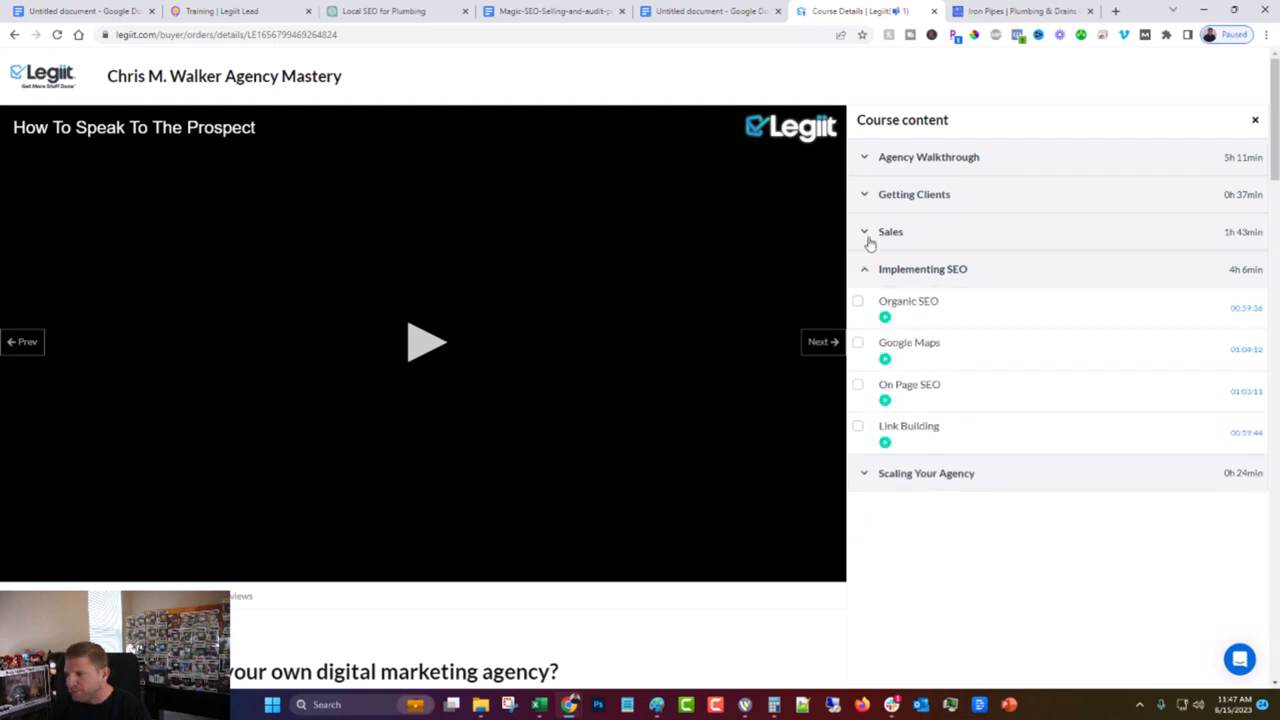
{"action": "left_click", "coordinate": [866, 231]}
{"action": "left_click", "coordinate": [866, 194]}
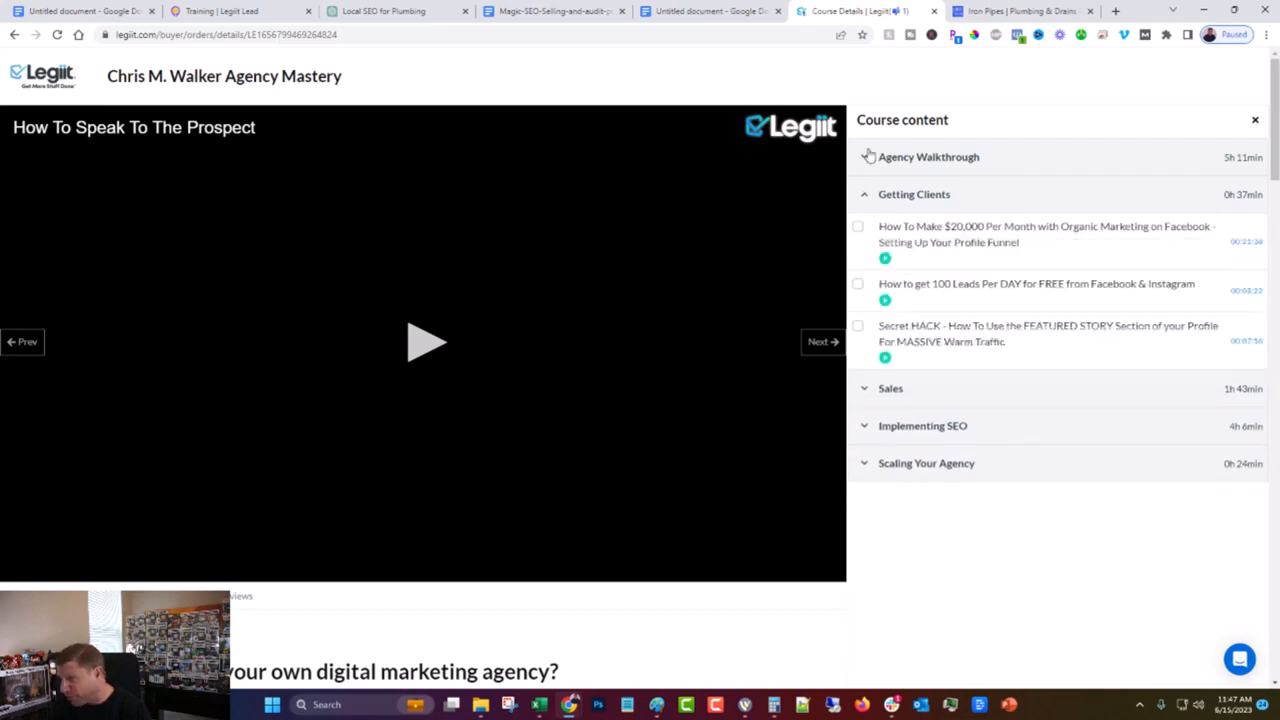
{"action": "left_click", "coordinate": [866, 157]}
{"action": "left_click", "coordinate": [866, 156]}
{"action": "scroll", "coordinate": [658, 464], "scroll_direction": "down", "scroll_amount": 3}
{"action": "scroll", "coordinate": [652, 457], "scroll_direction": "down", "scroll_amount": 2}
{"action": "scroll", "coordinate": [652, 452], "scroll_direction": "up", "scroll_amount": 5}
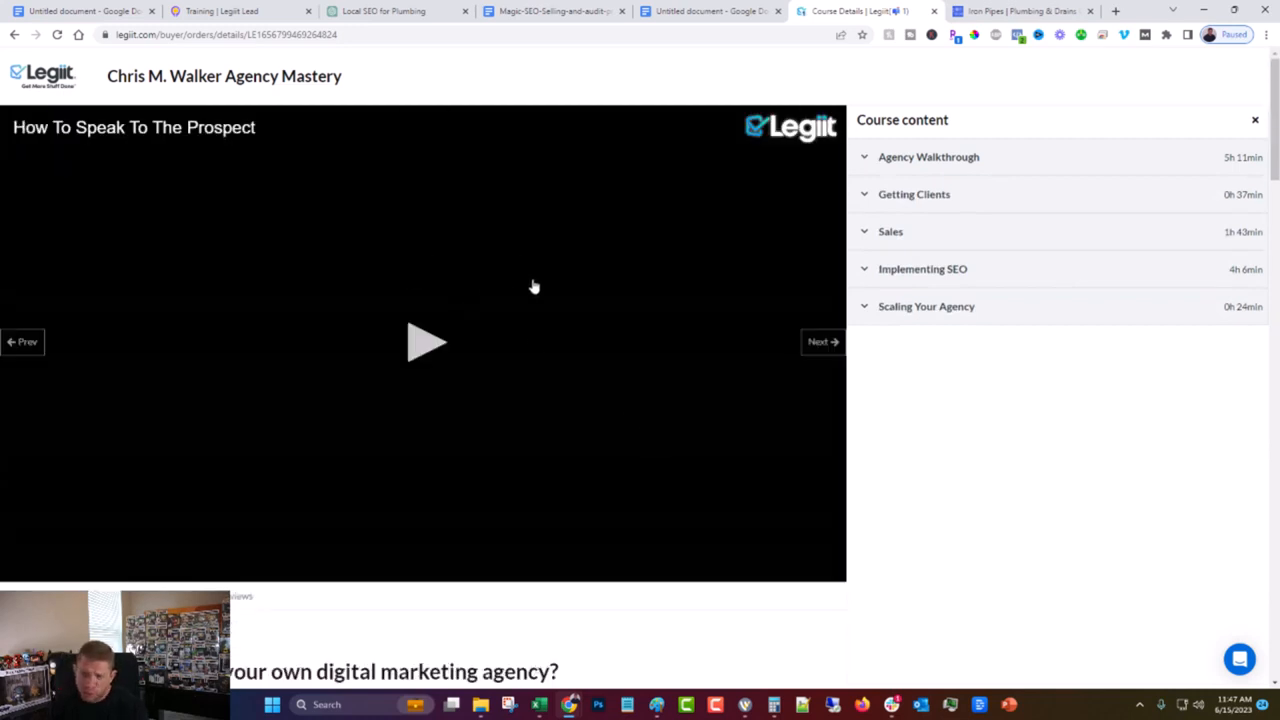
- Return to the Legiit Leads training page, then glance at the Financial Impact of SEO section in the ChatGPT response
{"action": "left_click", "coordinate": [217, 21]}
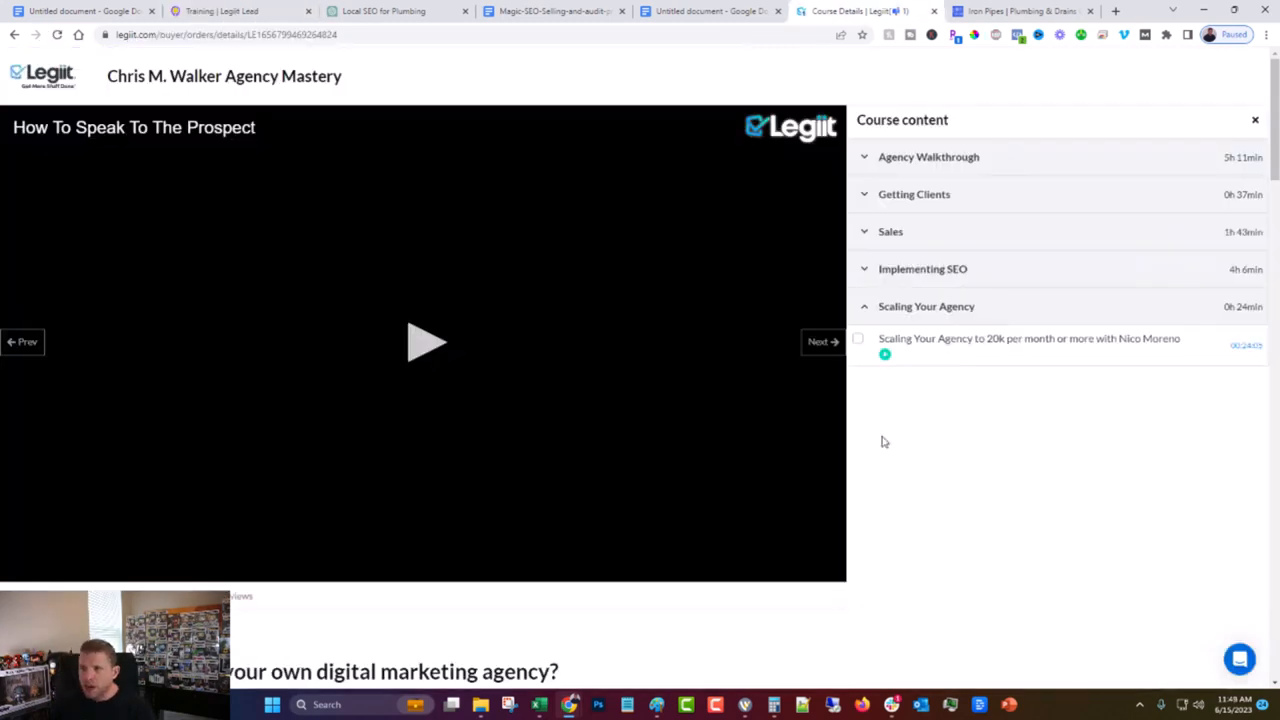
{"action": "left_click", "coordinate": [217, 11]}
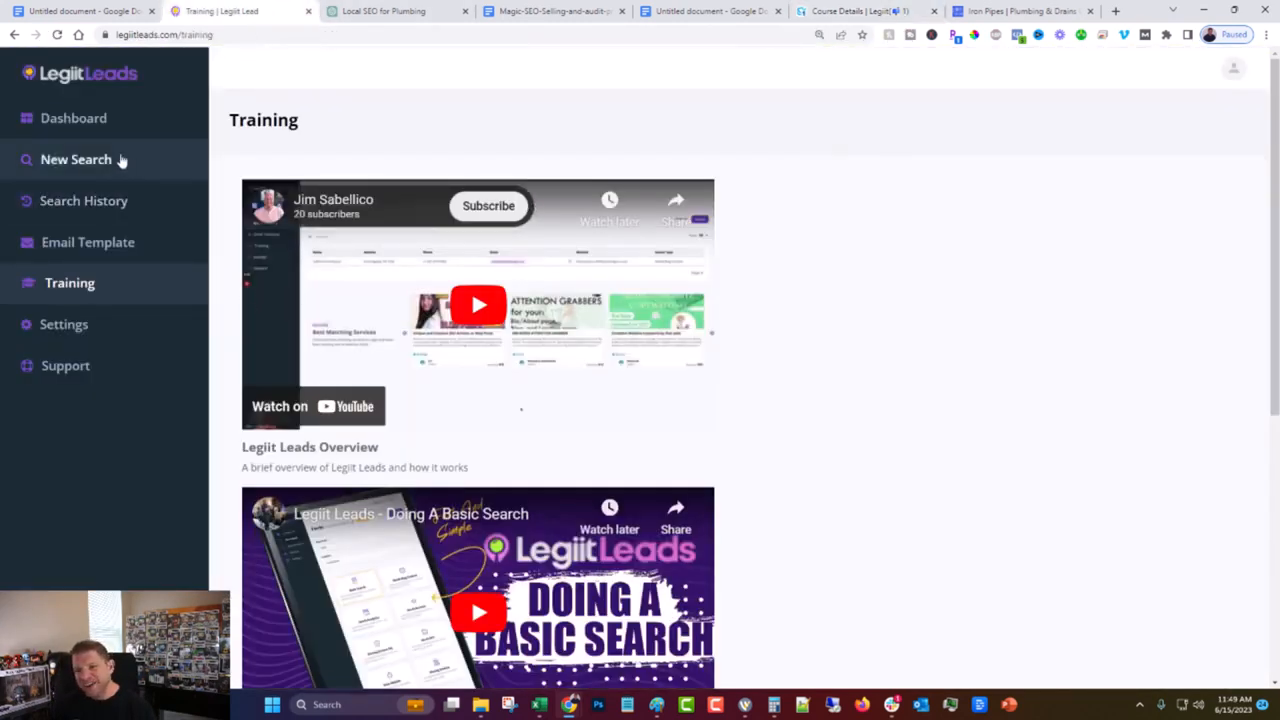
{"action": "left_click", "coordinate": [380, 11]}
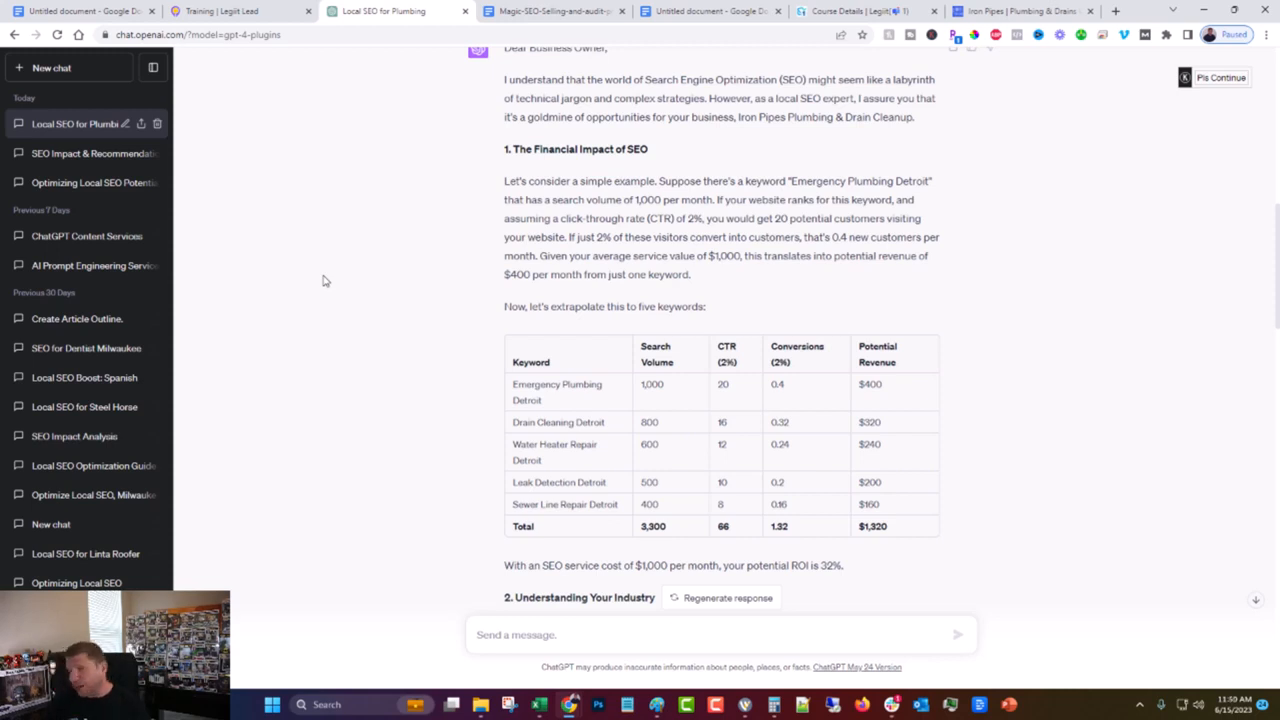
- Switch back to Legiit Leads, open the dashboard with the past searches and check the account menu
{"action": "left_click", "coordinate": [238, 10]}
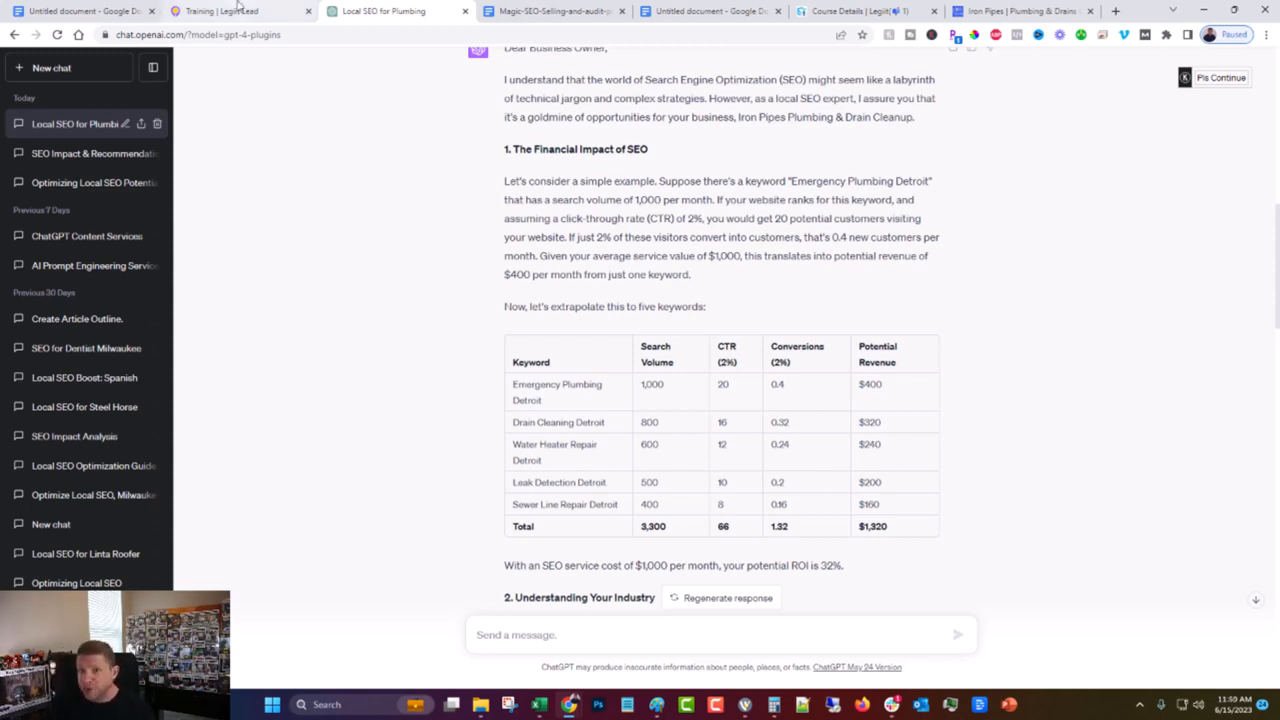
{"action": "left_click", "coordinate": [80, 75]}
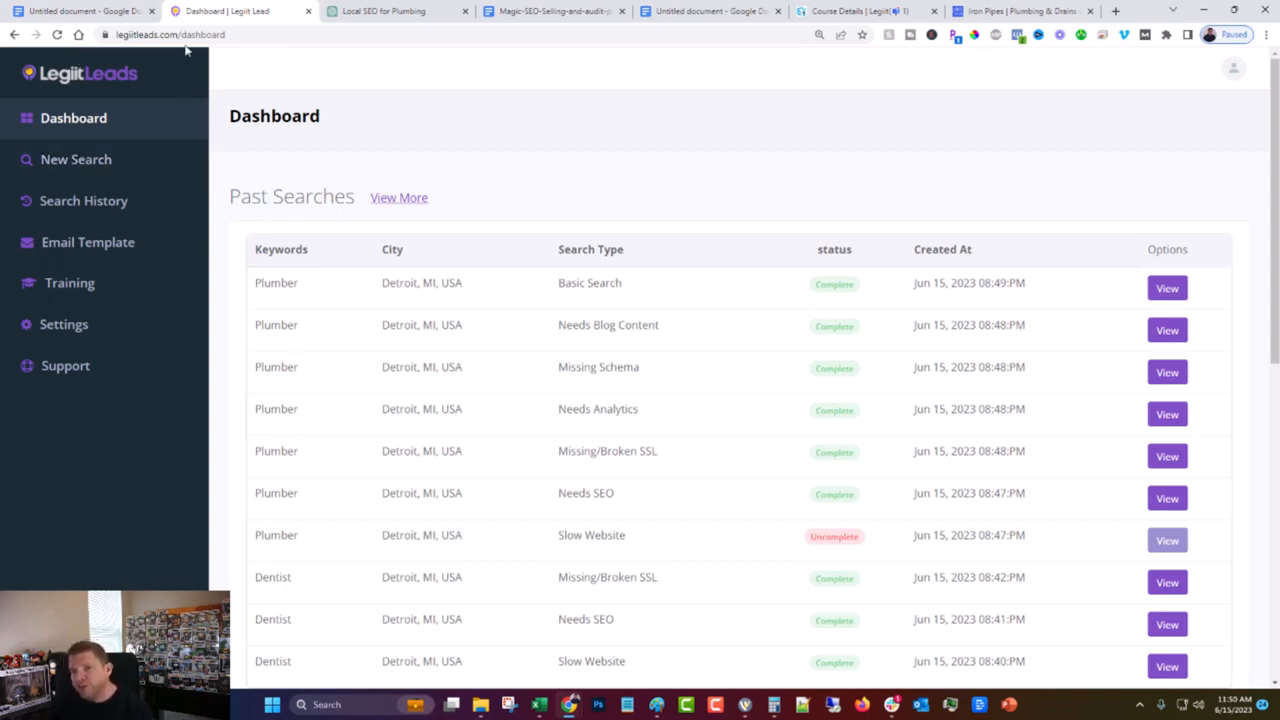
{"action": "left_click", "coordinate": [1234, 68]}
{"action": "left_click", "coordinate": [1148, 107]}
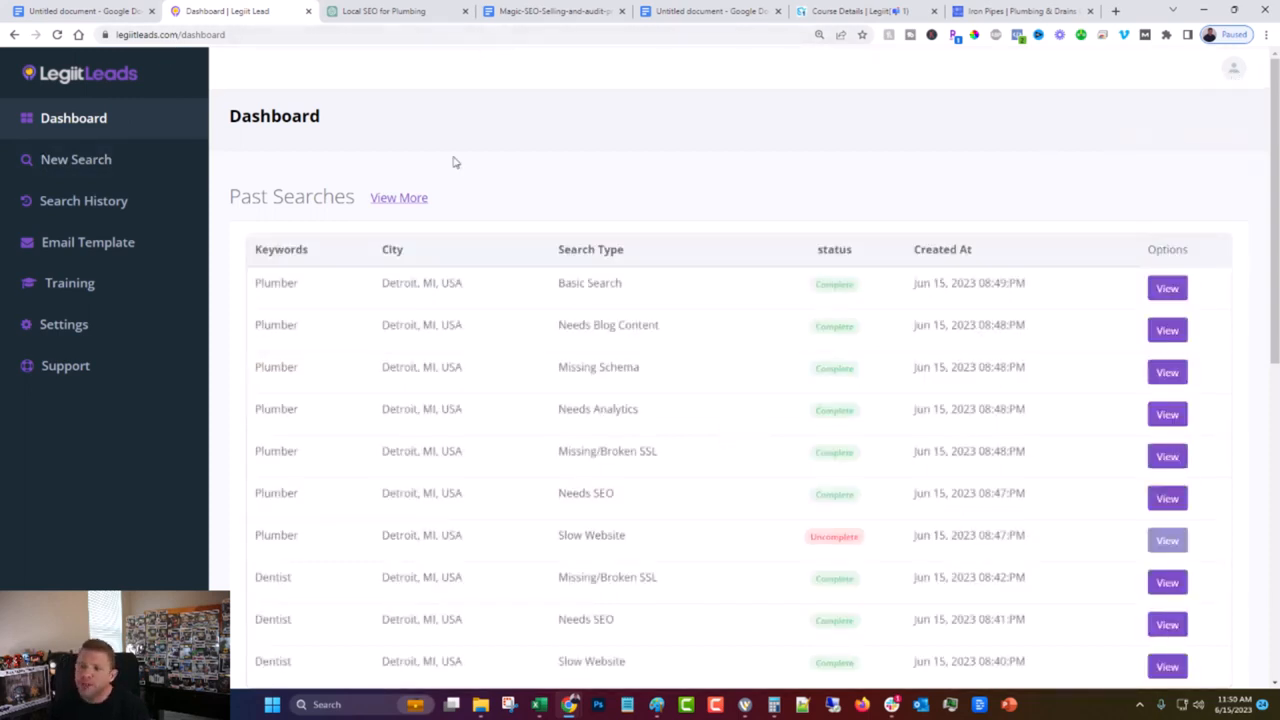